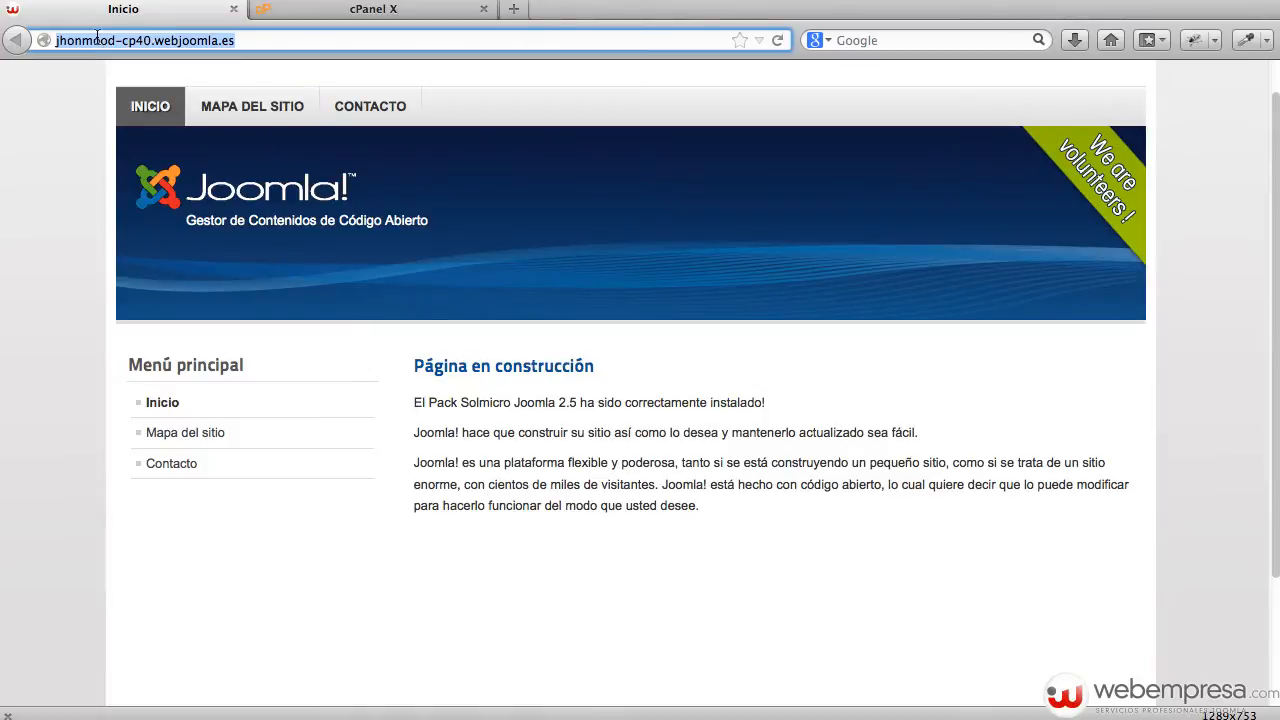
Note the current site's address and Joomla 2.5 version, then open File Manager at the web root.
drag(247, 35, 43, 36)
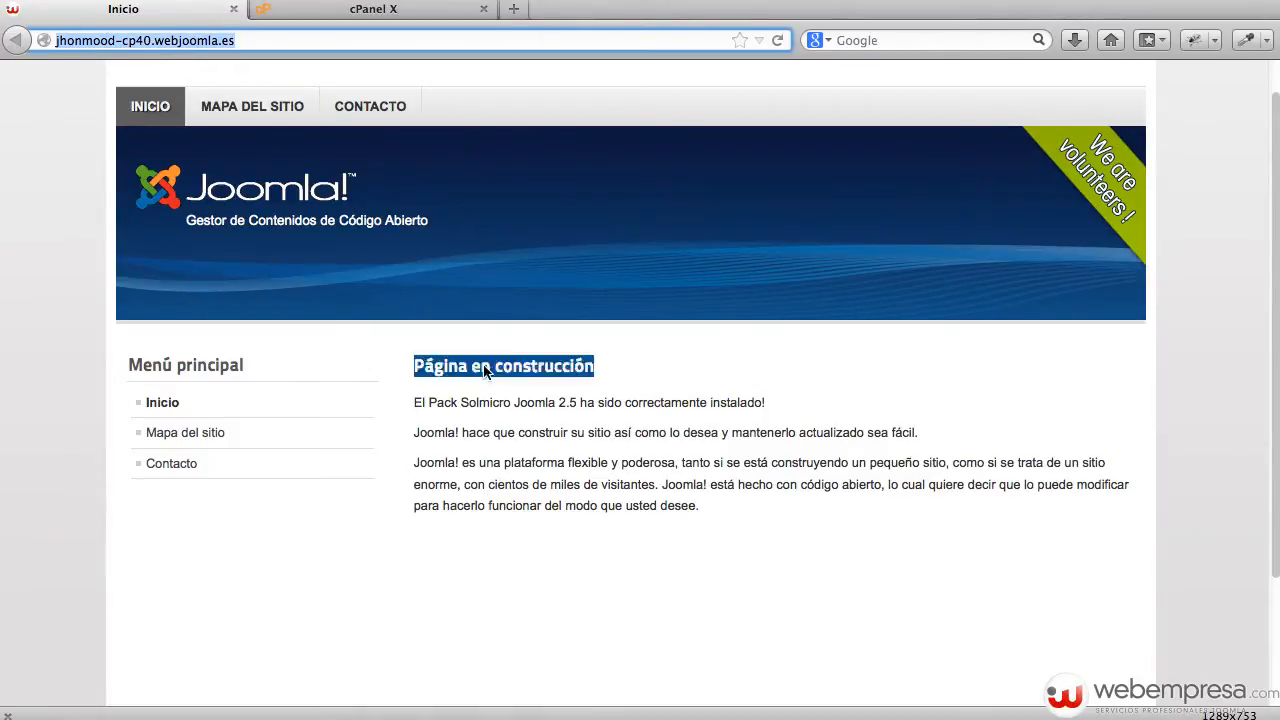
drag(514, 402, 580, 402)
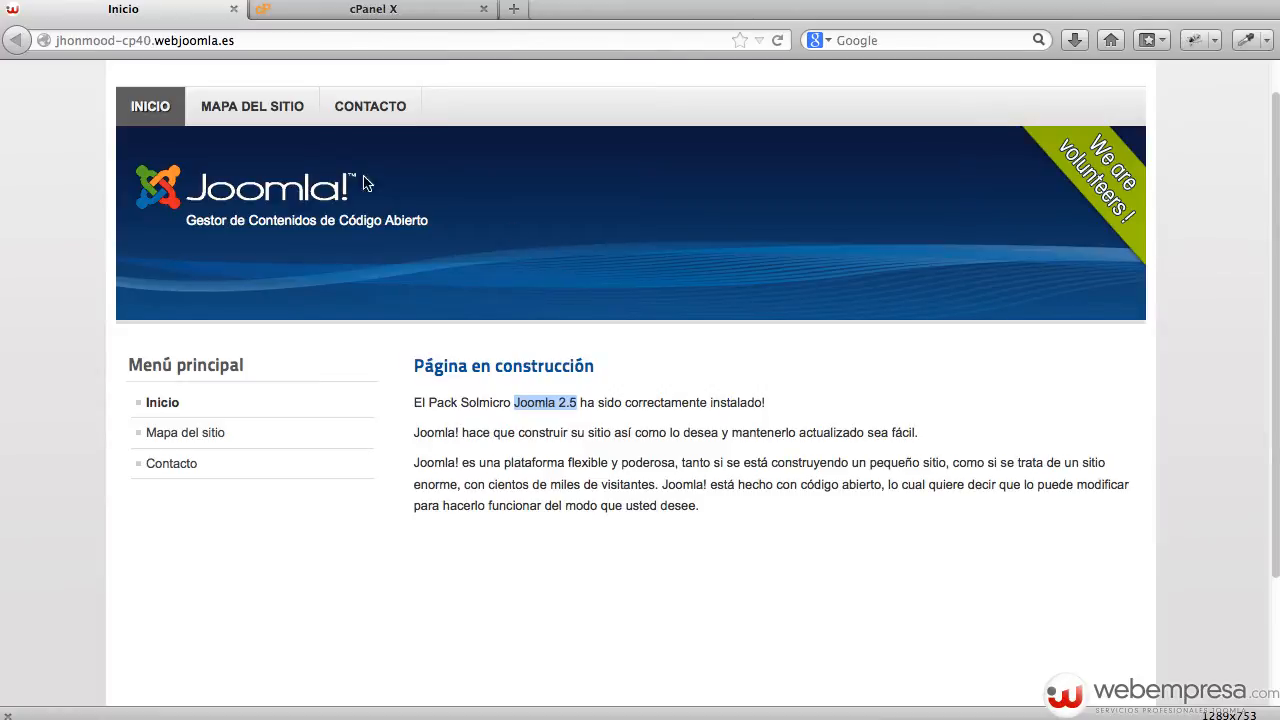
click(380, 12)
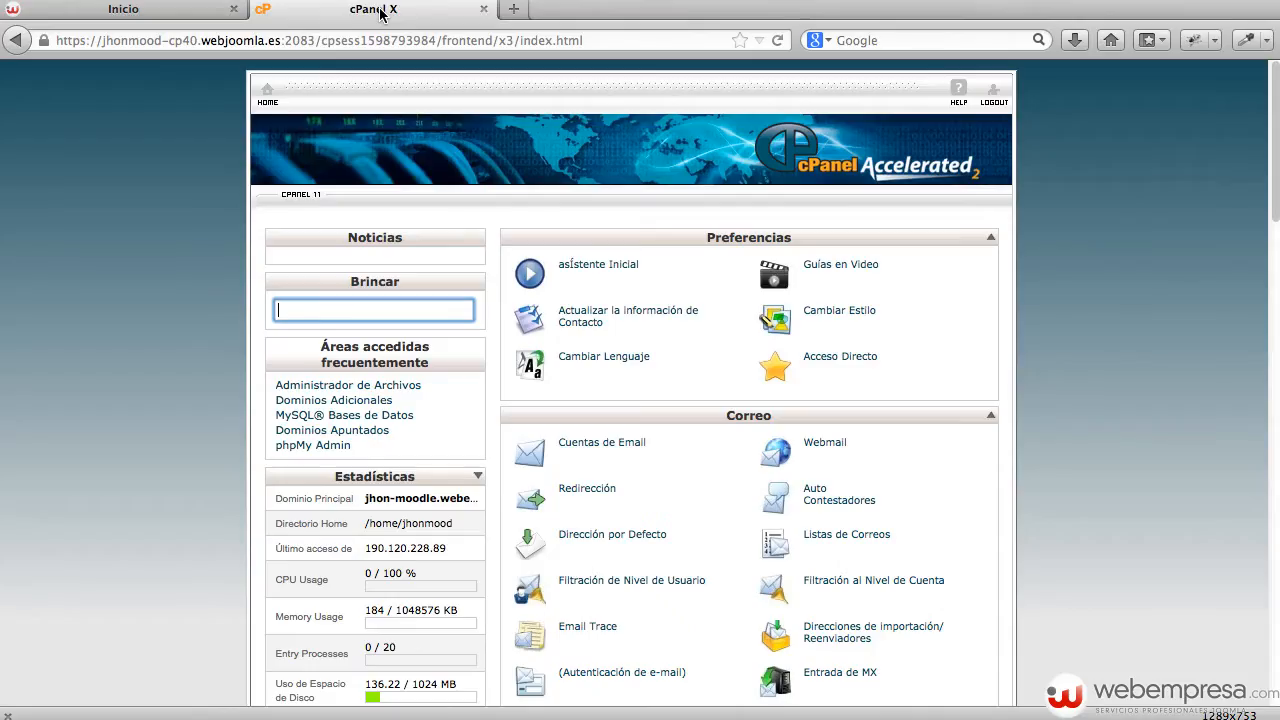
scroll(1076, 330, down, 2)
scroll(1076, 329, down, 10)
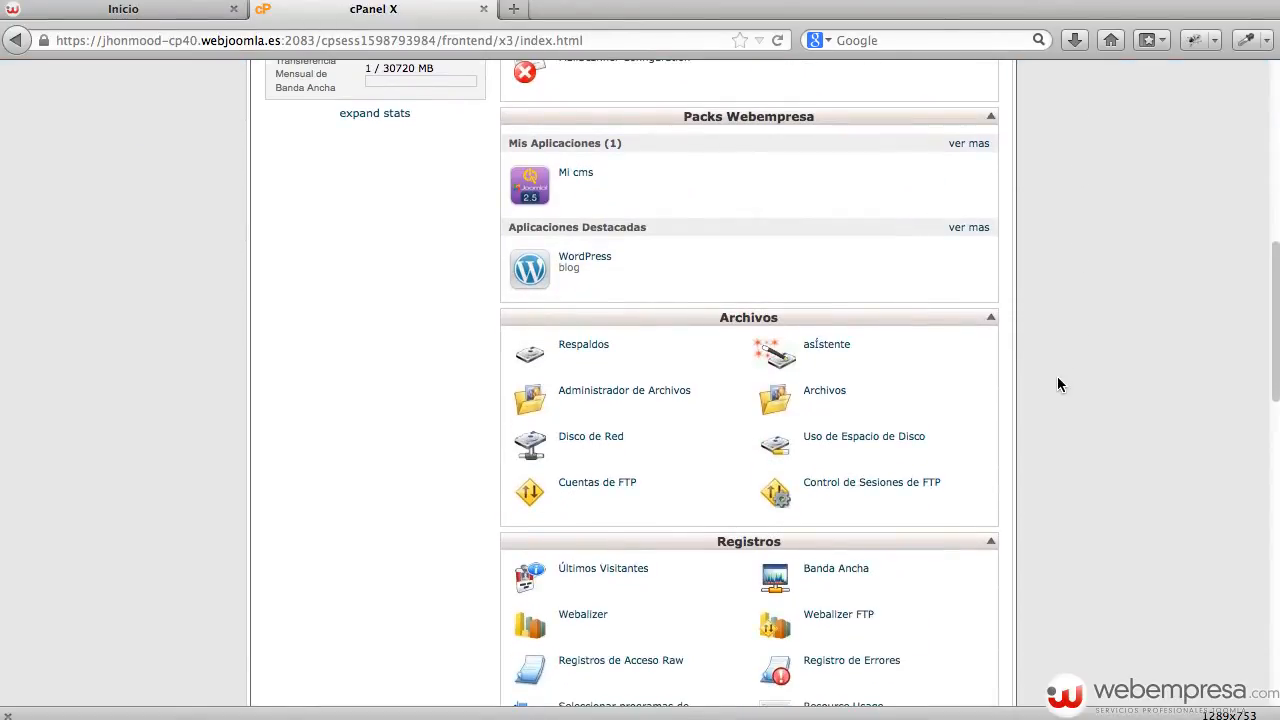
click(628, 392)
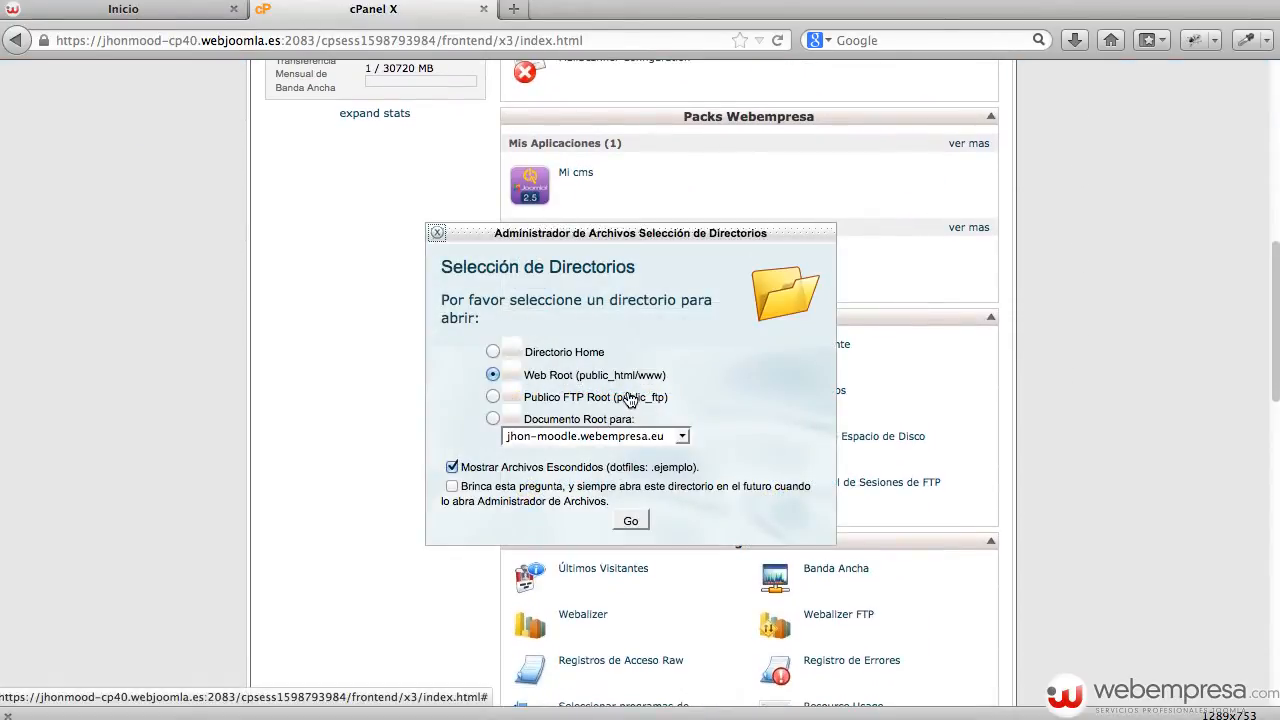
click(632, 518)
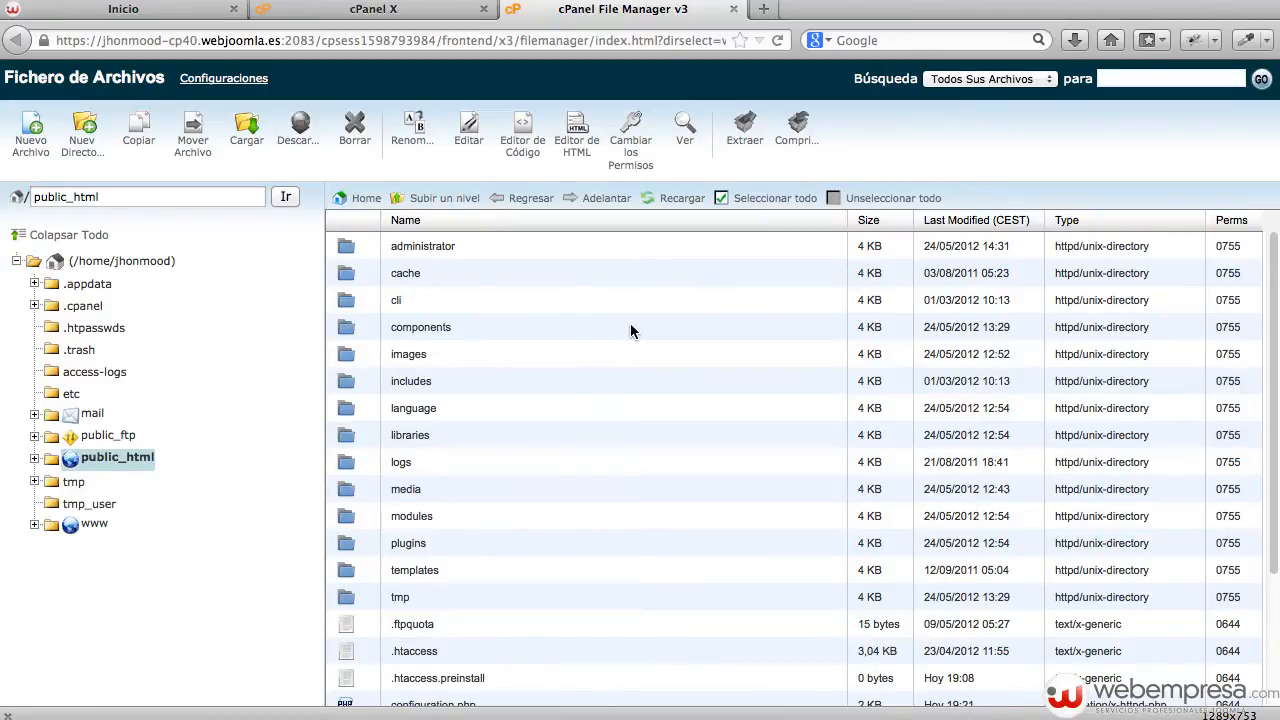
Recheck the live Joomla 2.5 site, then begin a new folder in public_html.
scroll(630, 323, down, 4)
click(125, 10)
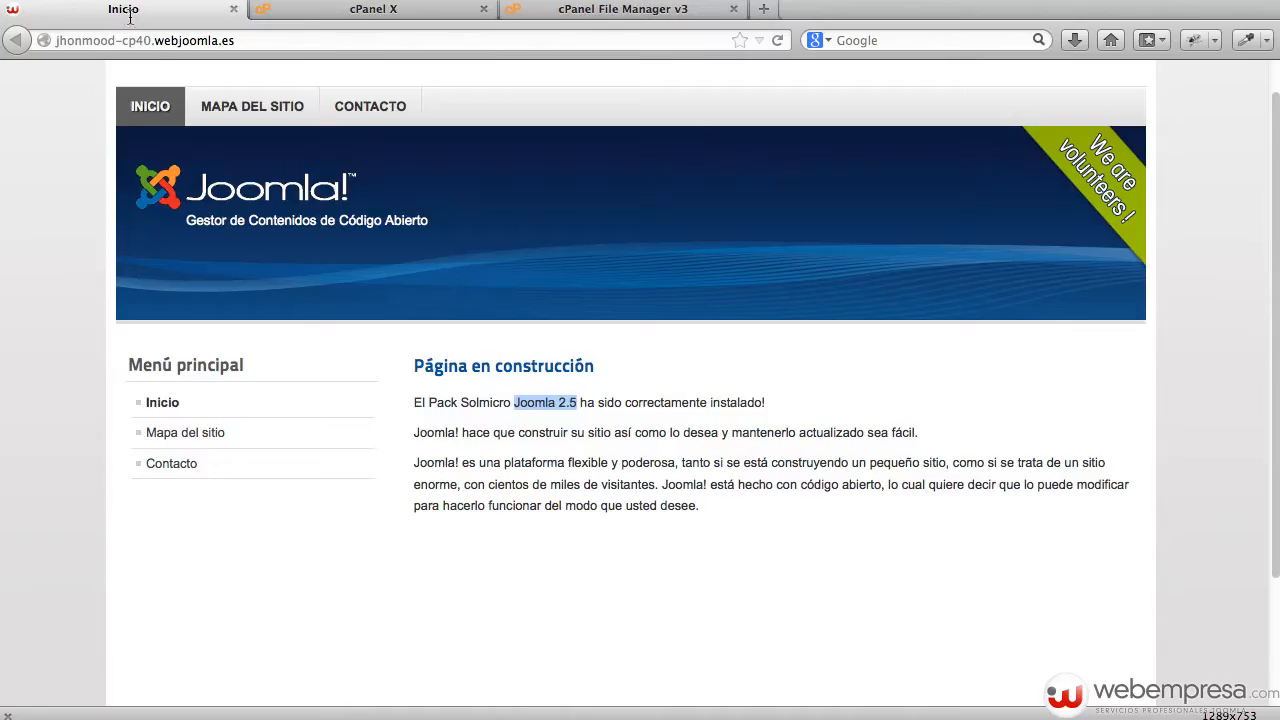
click(565, 10)
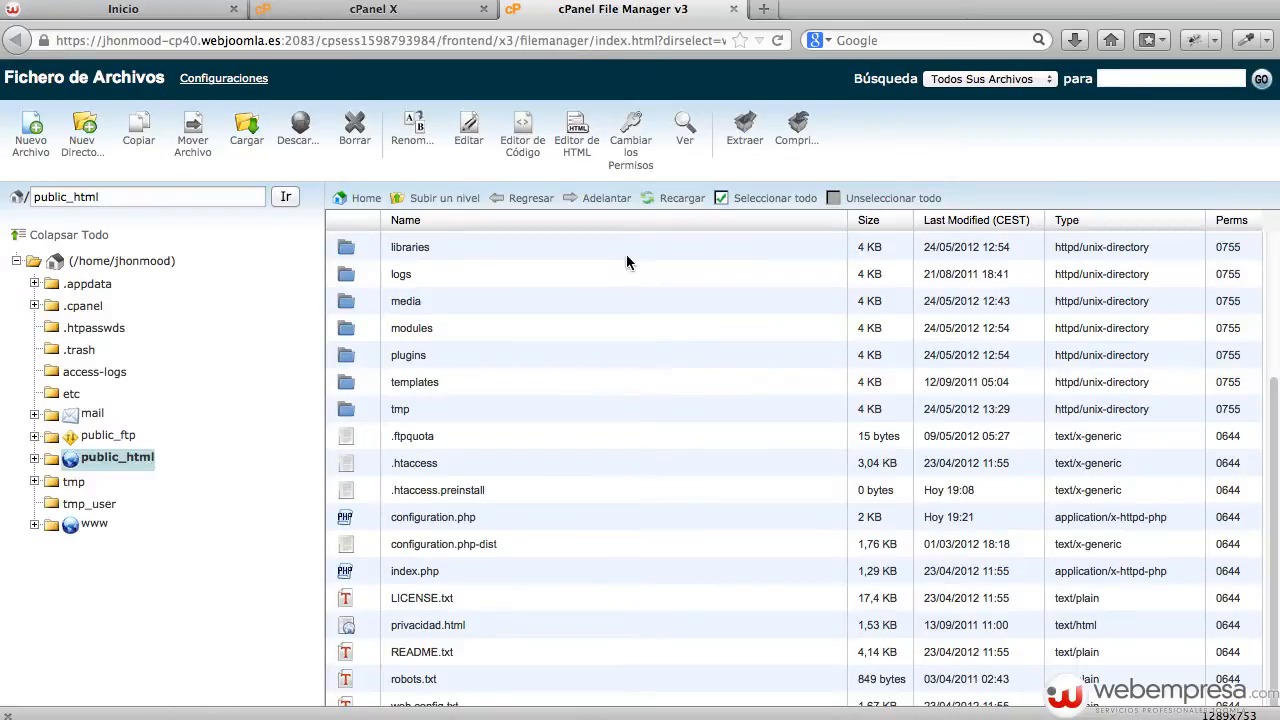
scroll(633, 262, up, 4)
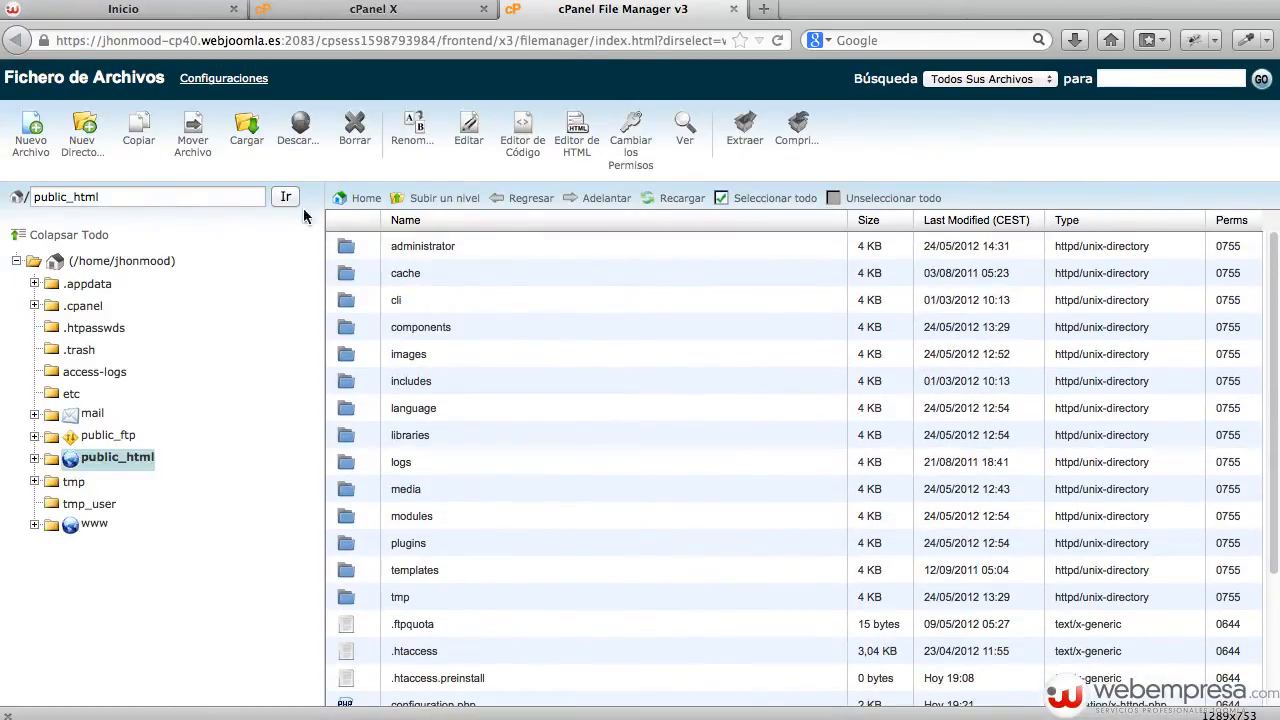
click(85, 130)
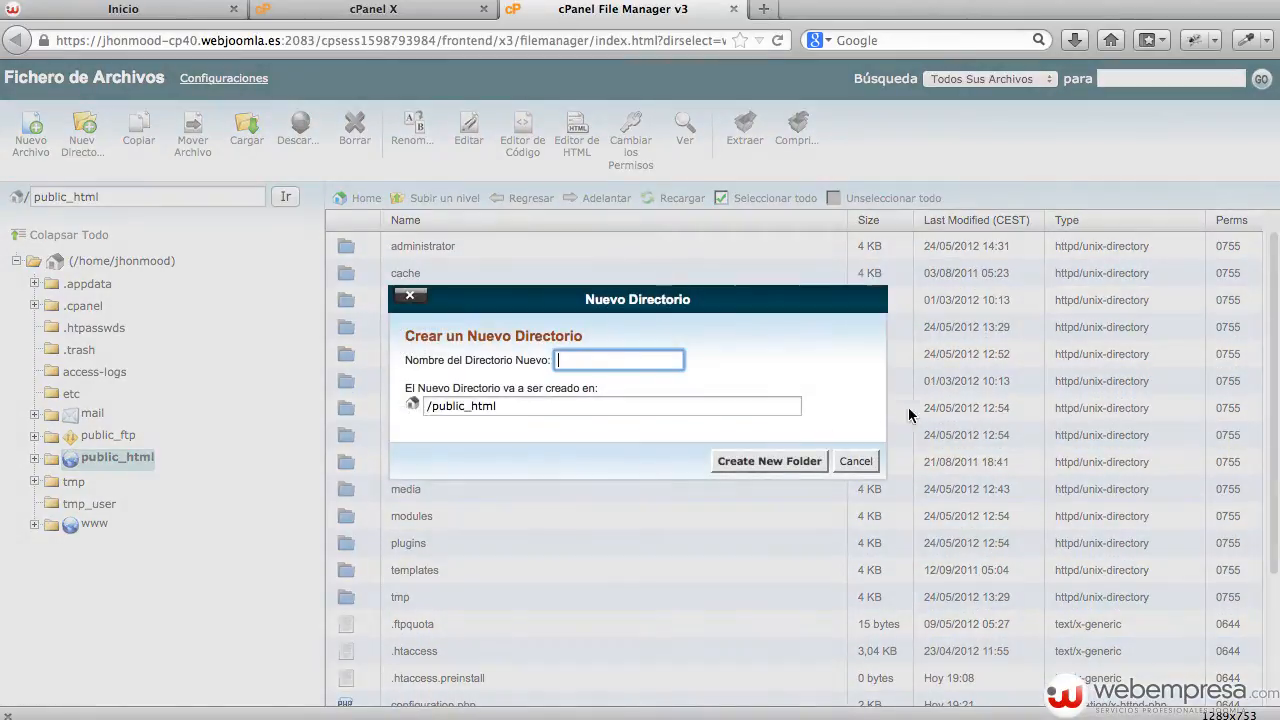
Create the folder prueba_joomla3 in public_html and open its empty contents.
text(prueba_joomla3)
click(786, 462)
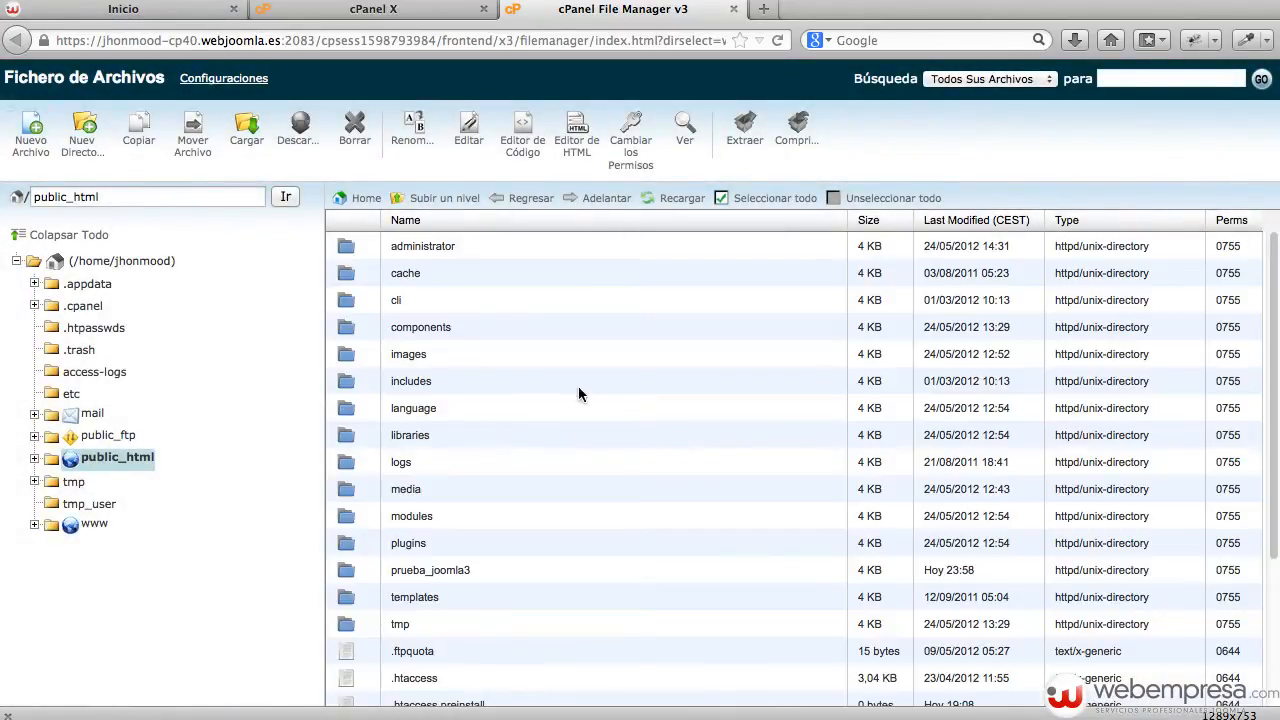
double_click(502, 573)
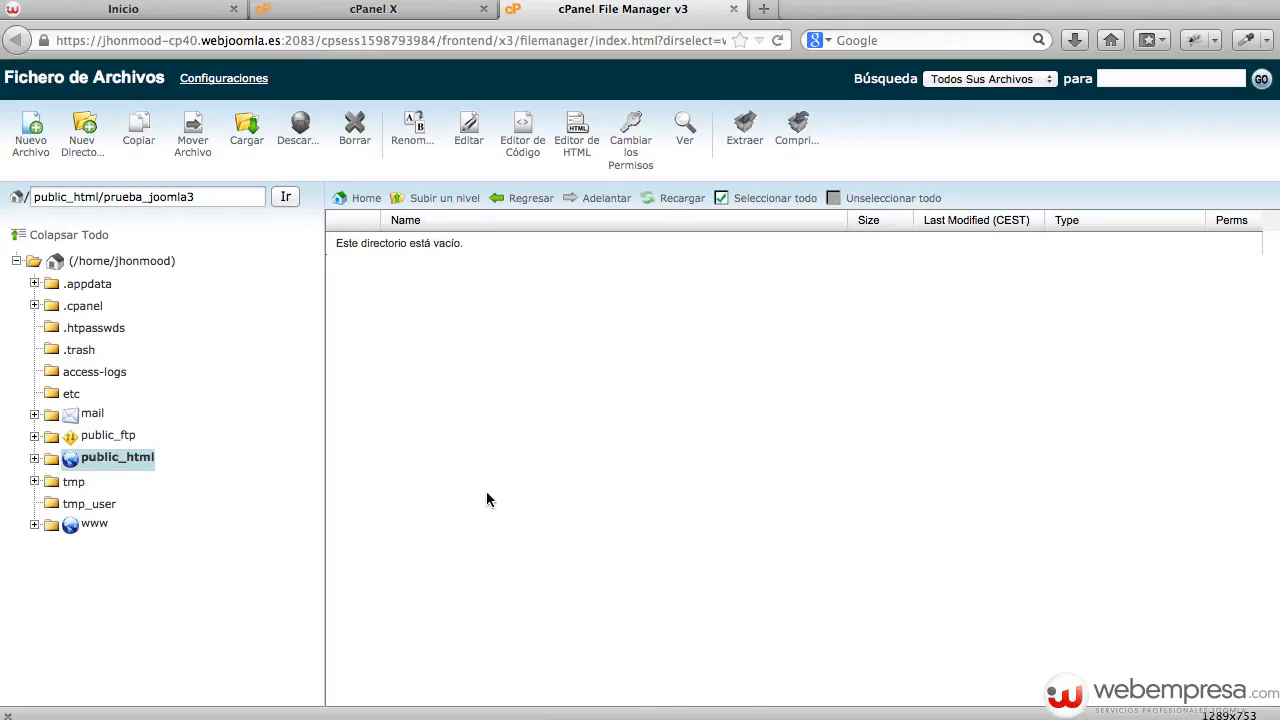
click(764, 9)
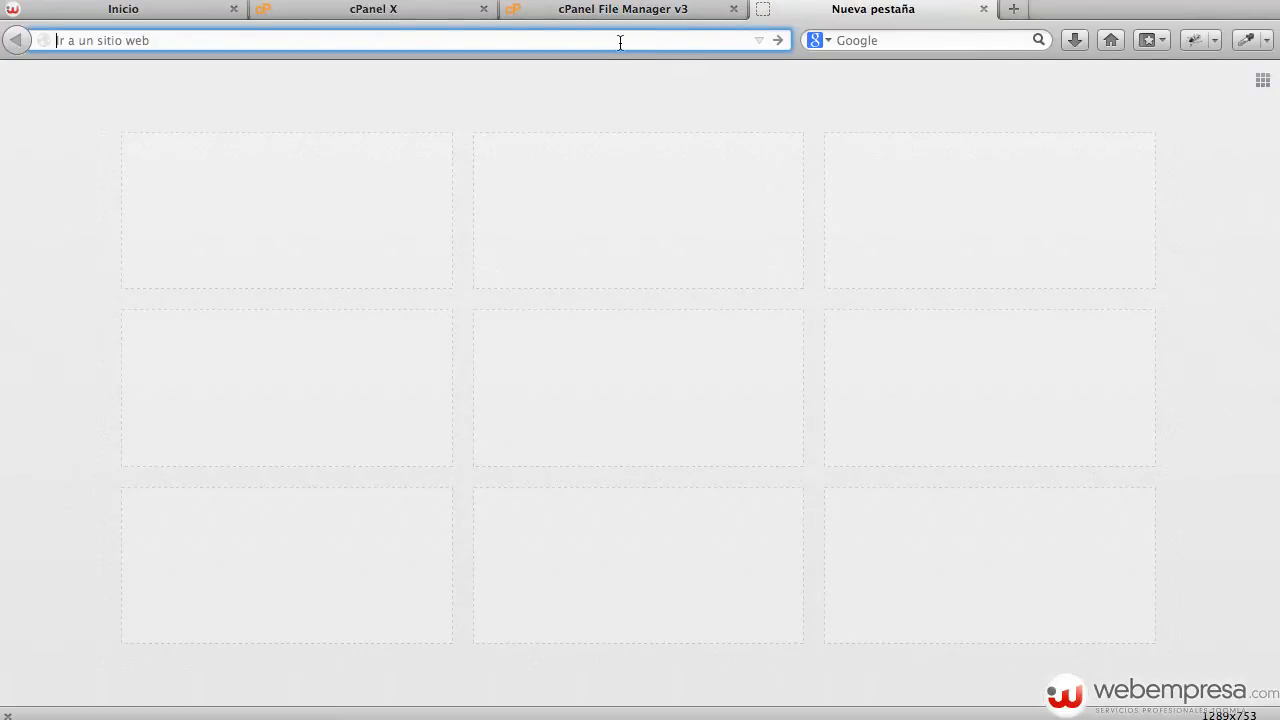
Go to the joomla.org website's Download page.
text(joomla.org)
key(Return)
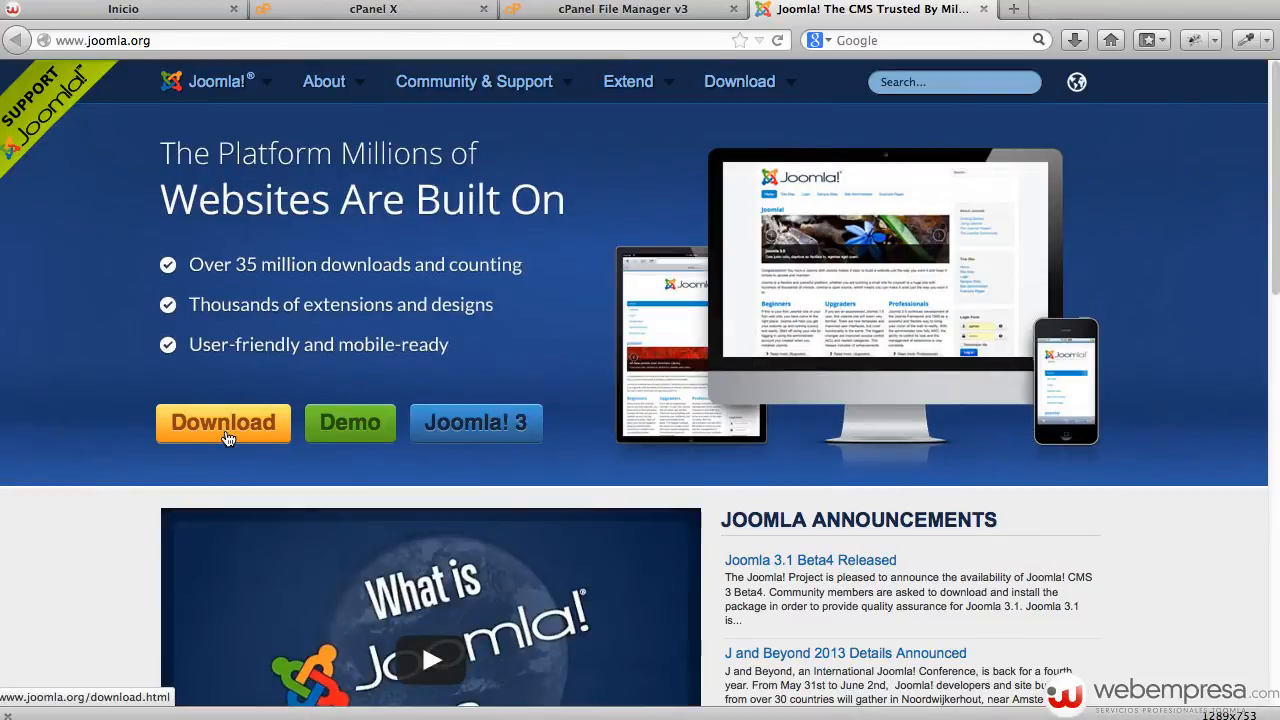
click(225, 424)
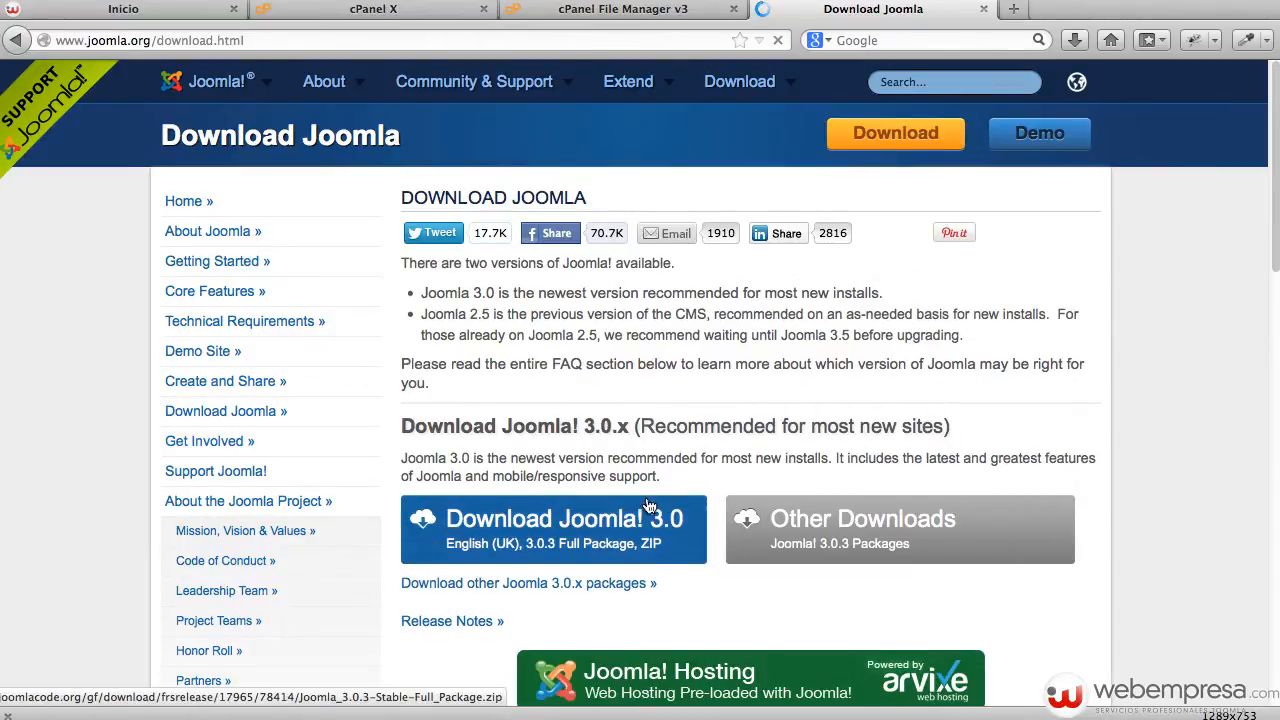
Start saving the Joomla 3.0.3 full package zip, then cancel that download.
click(555, 528)
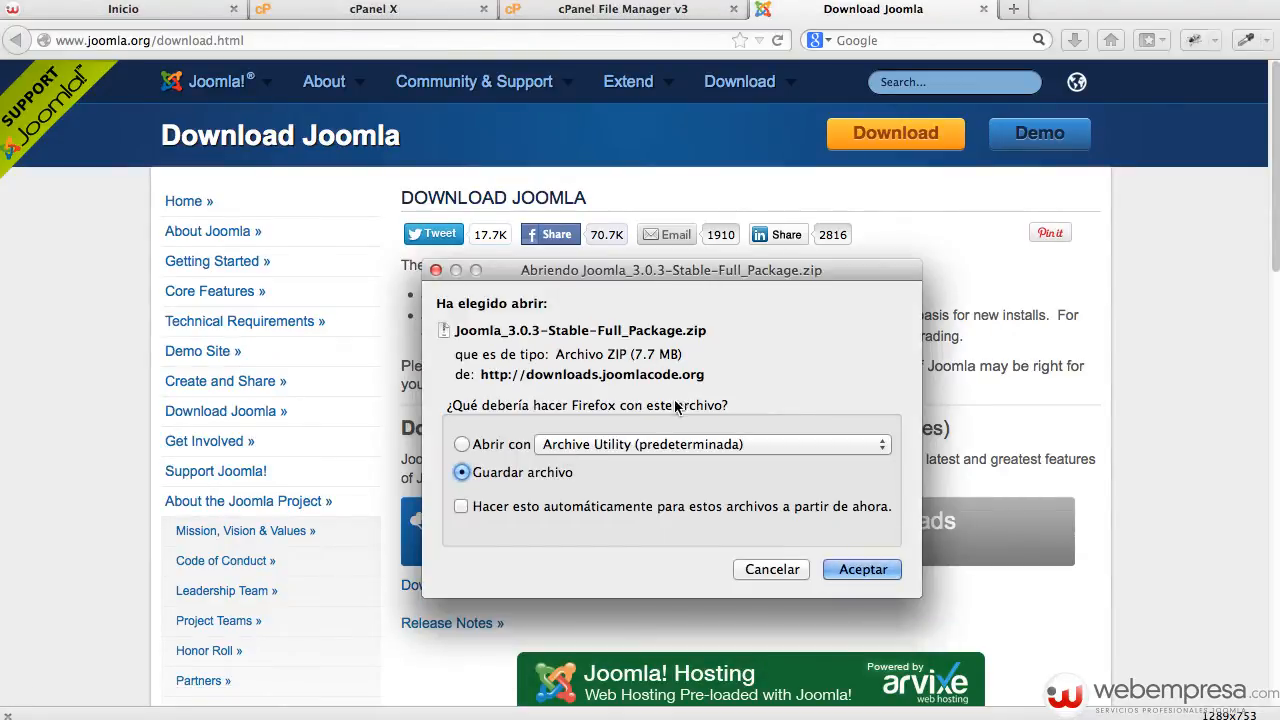
click(847, 567)
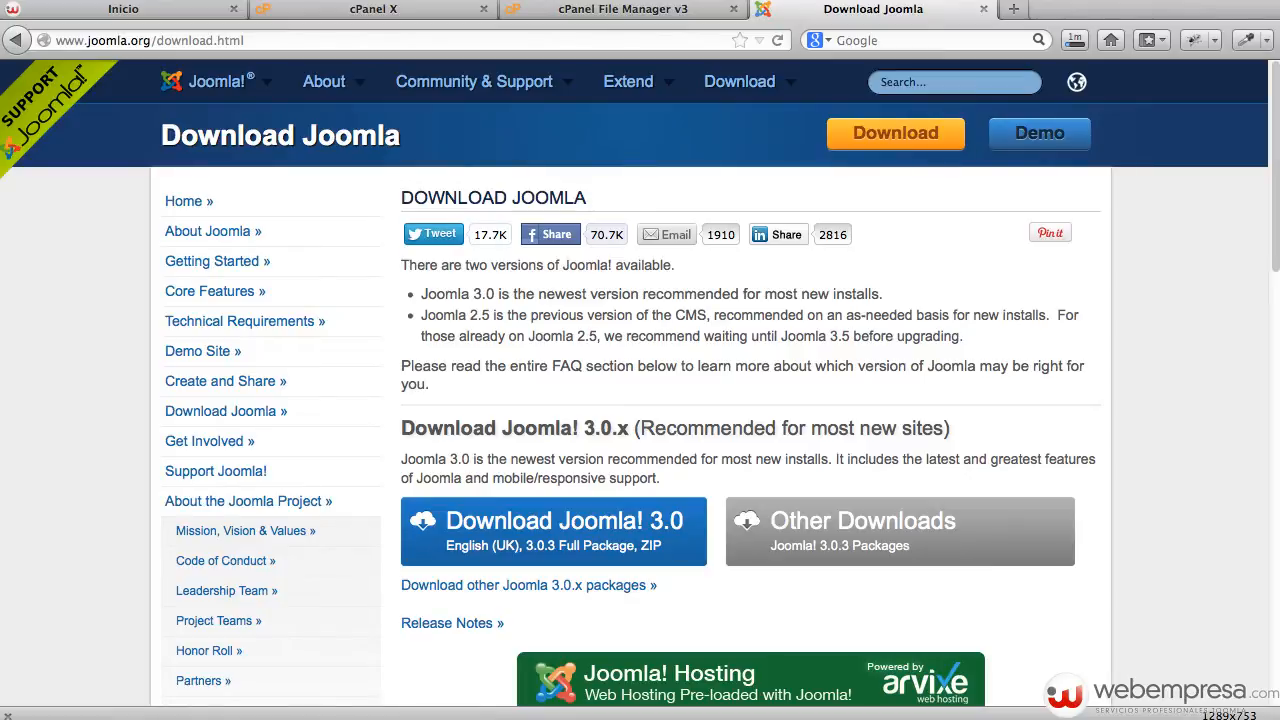
click(1075, 40)
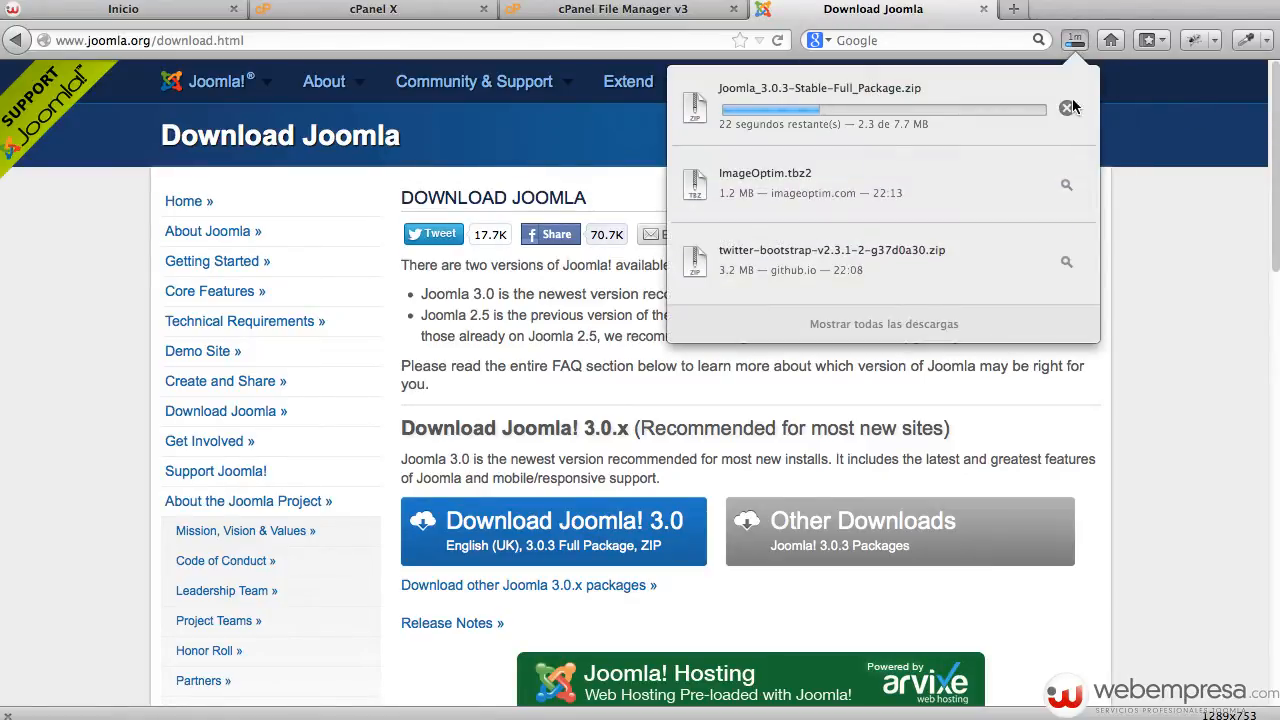
click(1068, 107)
click(1238, 210)
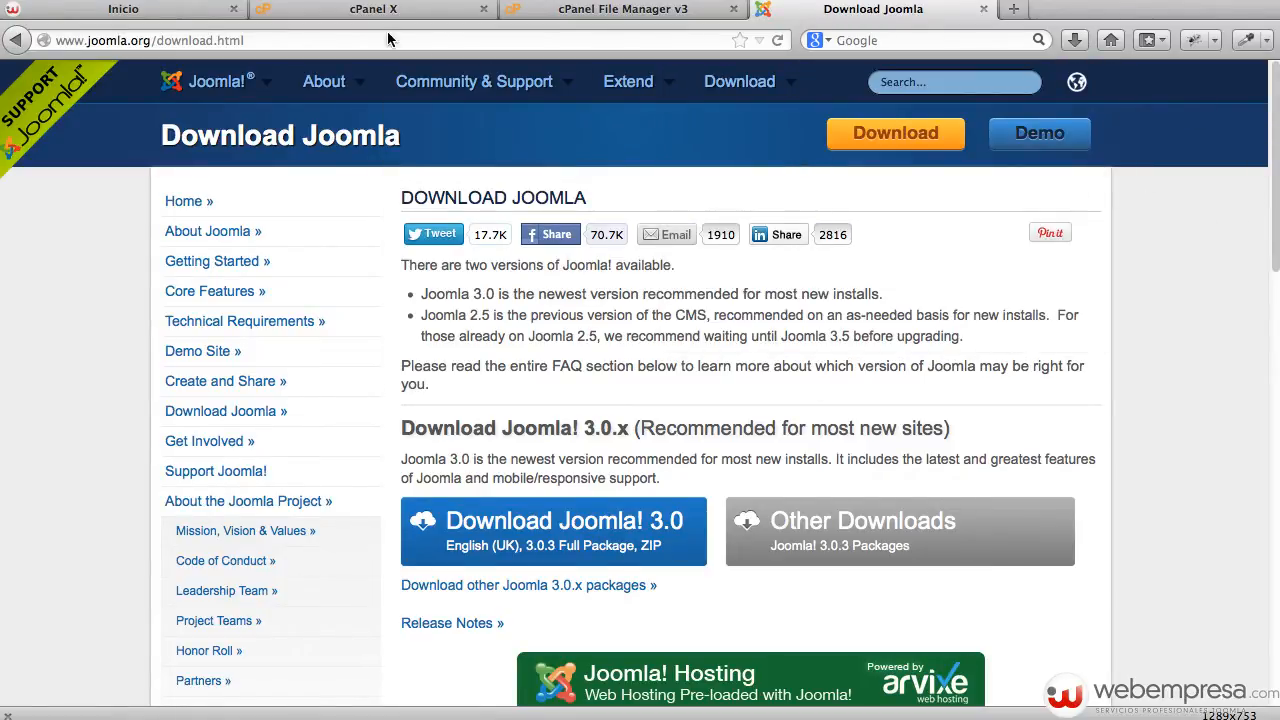
click(565, 12)
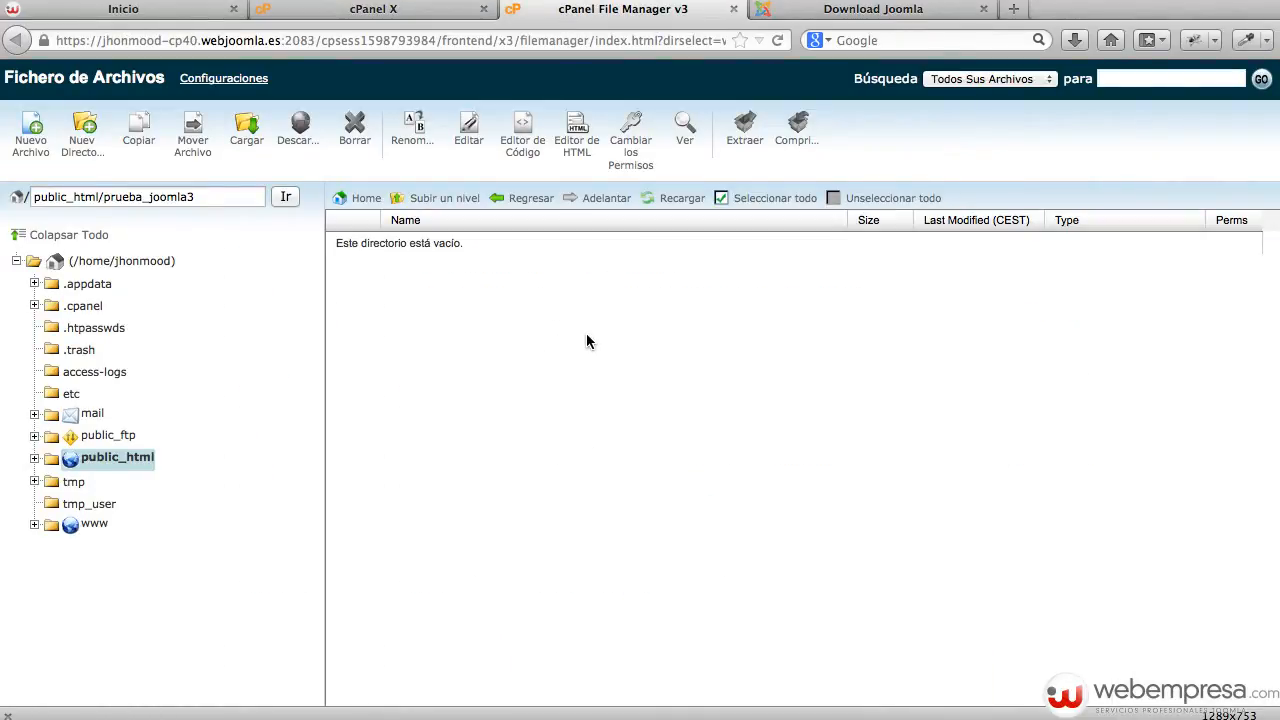
Upload Joomla_3.0.3-Stable-Full_Package.zip from the desktop into prueba_joomla3.
click(245, 140)
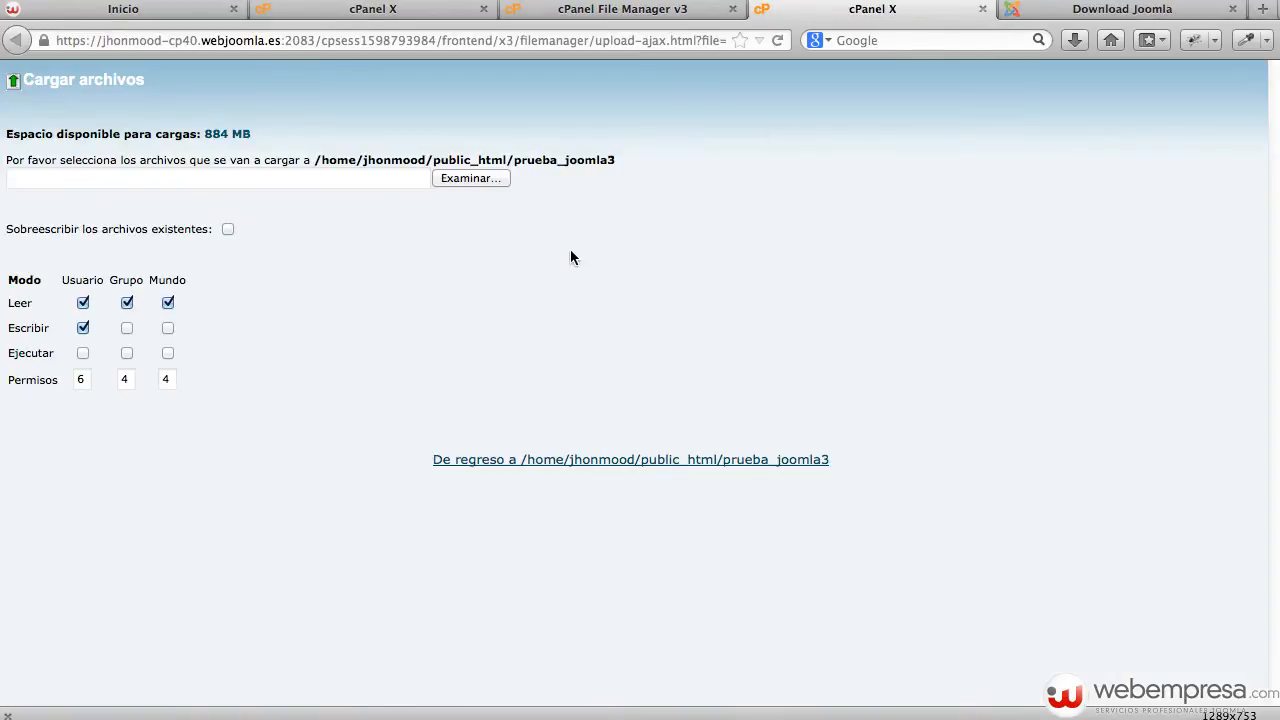
click(470, 179)
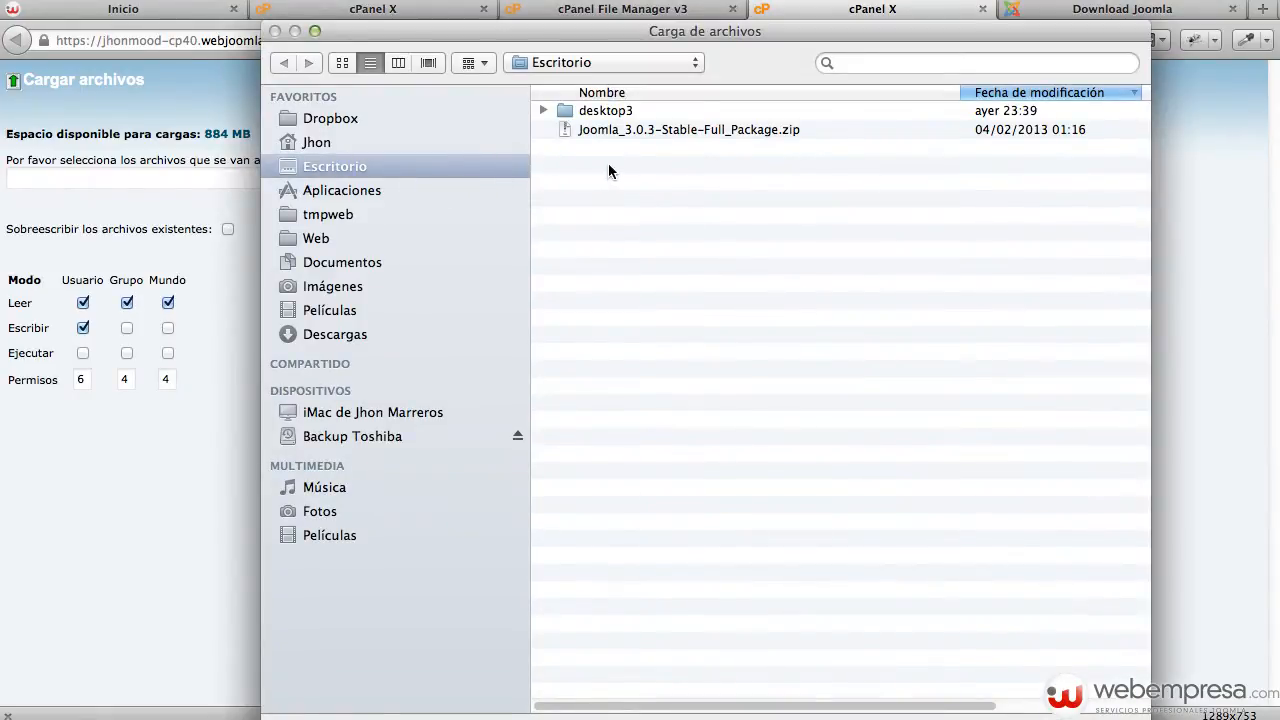
click(633, 128)
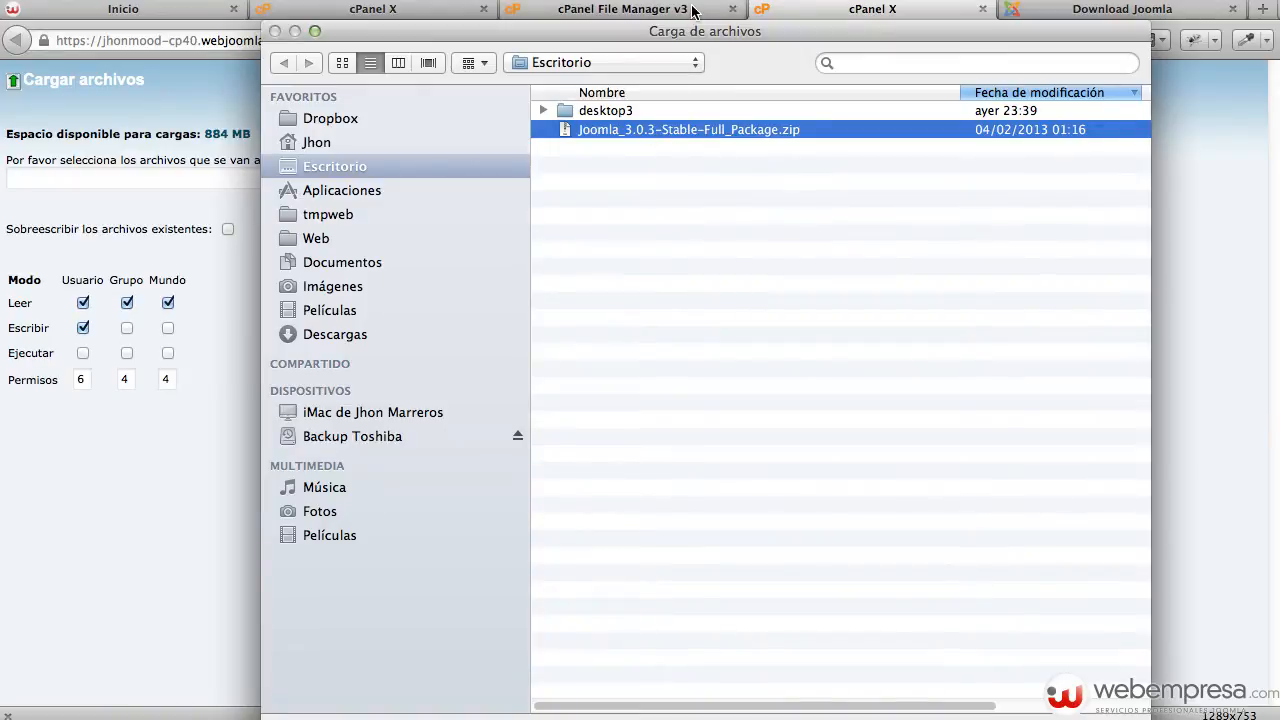
drag(689, 37, 612, 12)
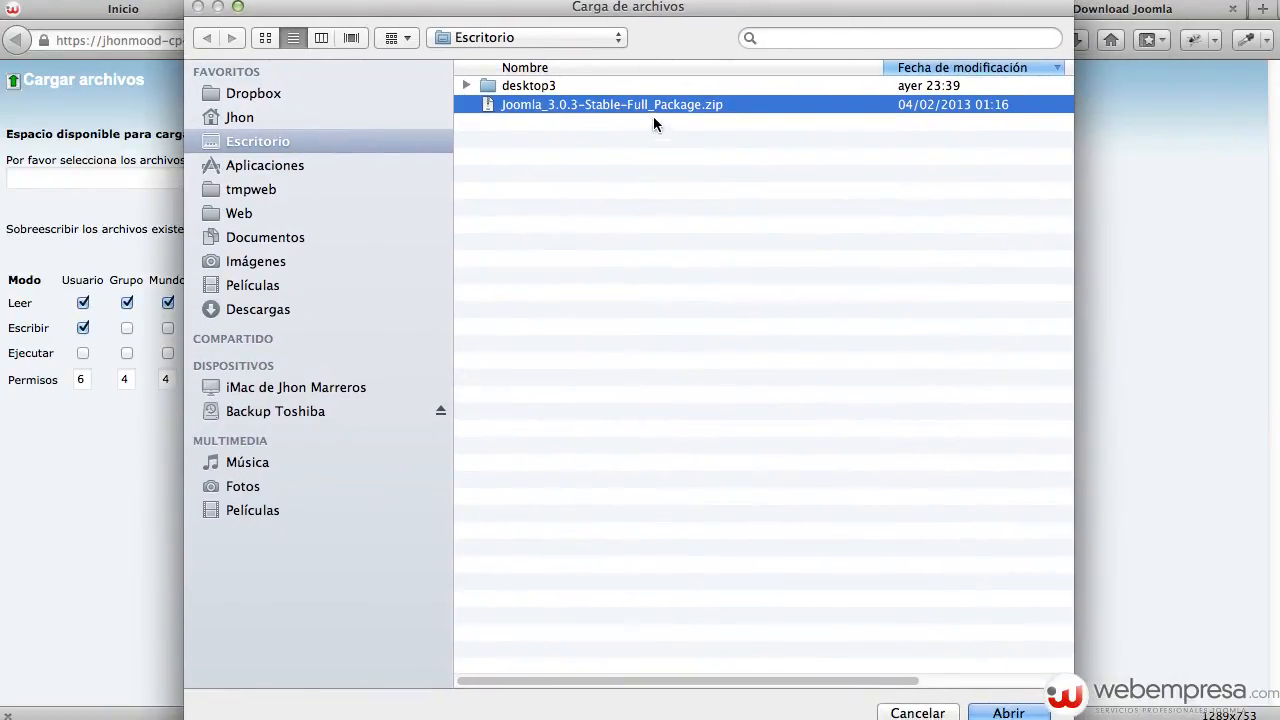
click(1002, 713)
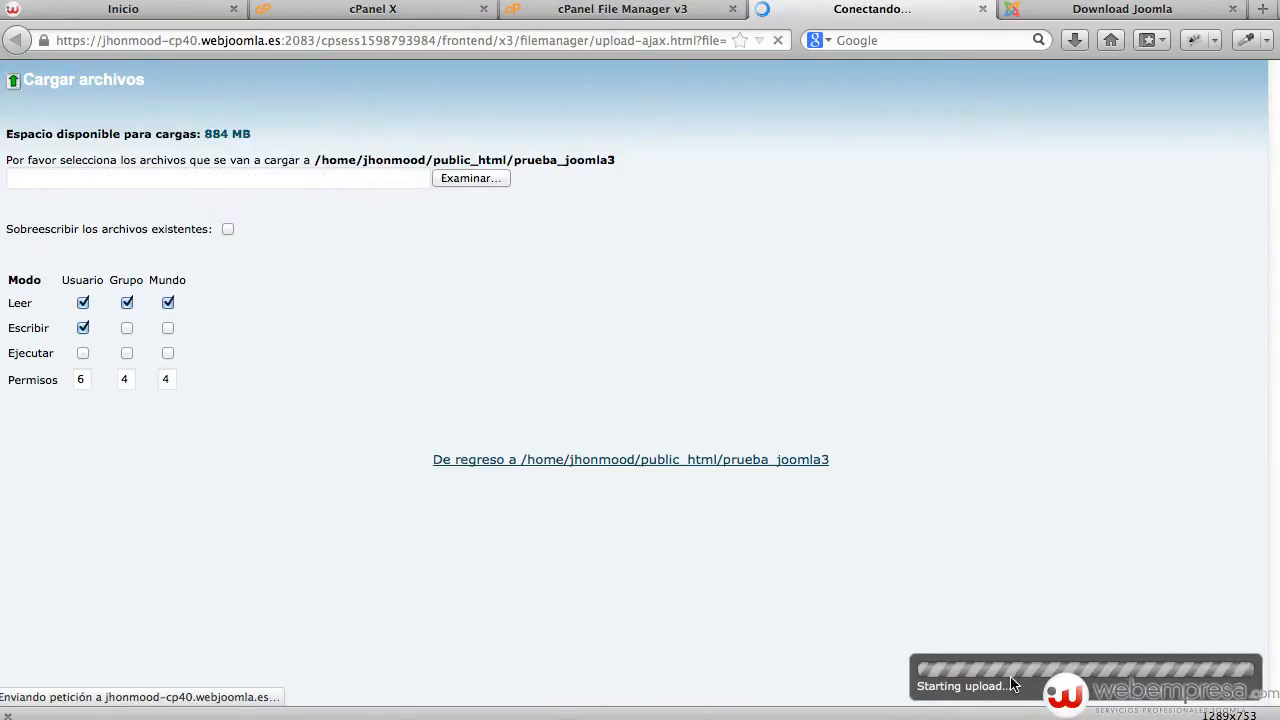
From cPanel home, open MySQL Databases and review the single existing database and its user.
click(347, 12)
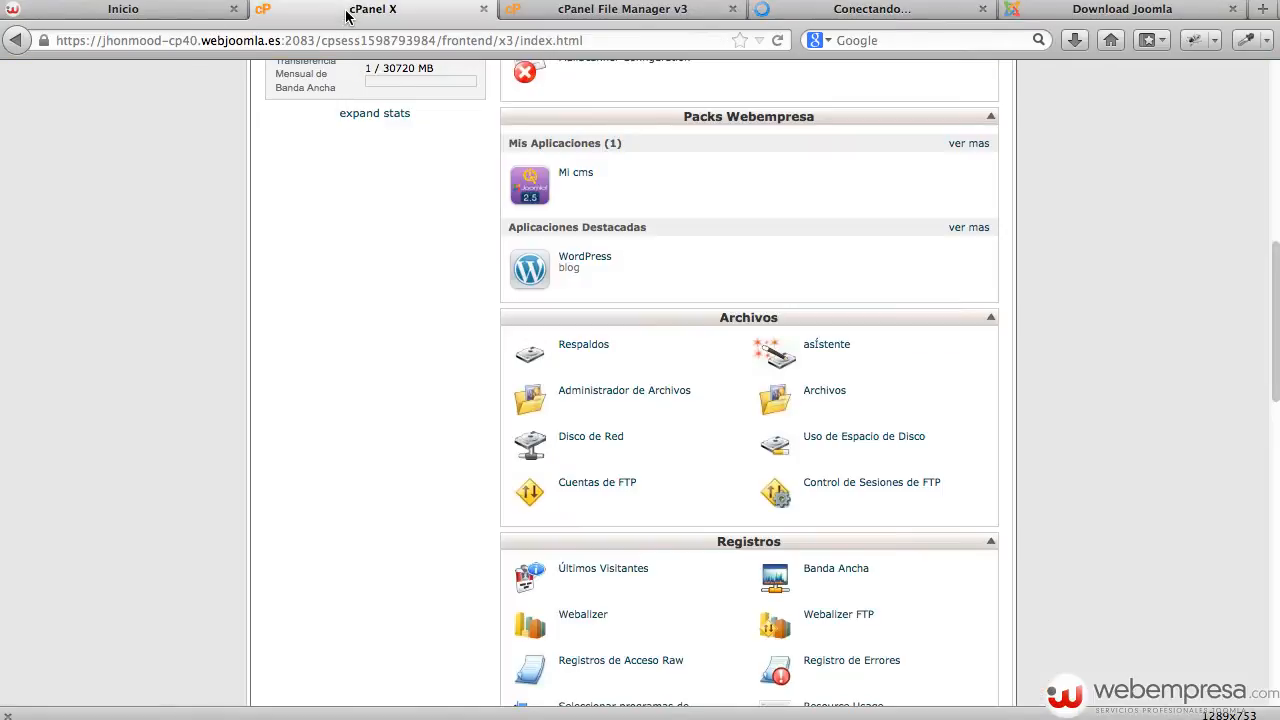
scroll(326, 294, up, 5)
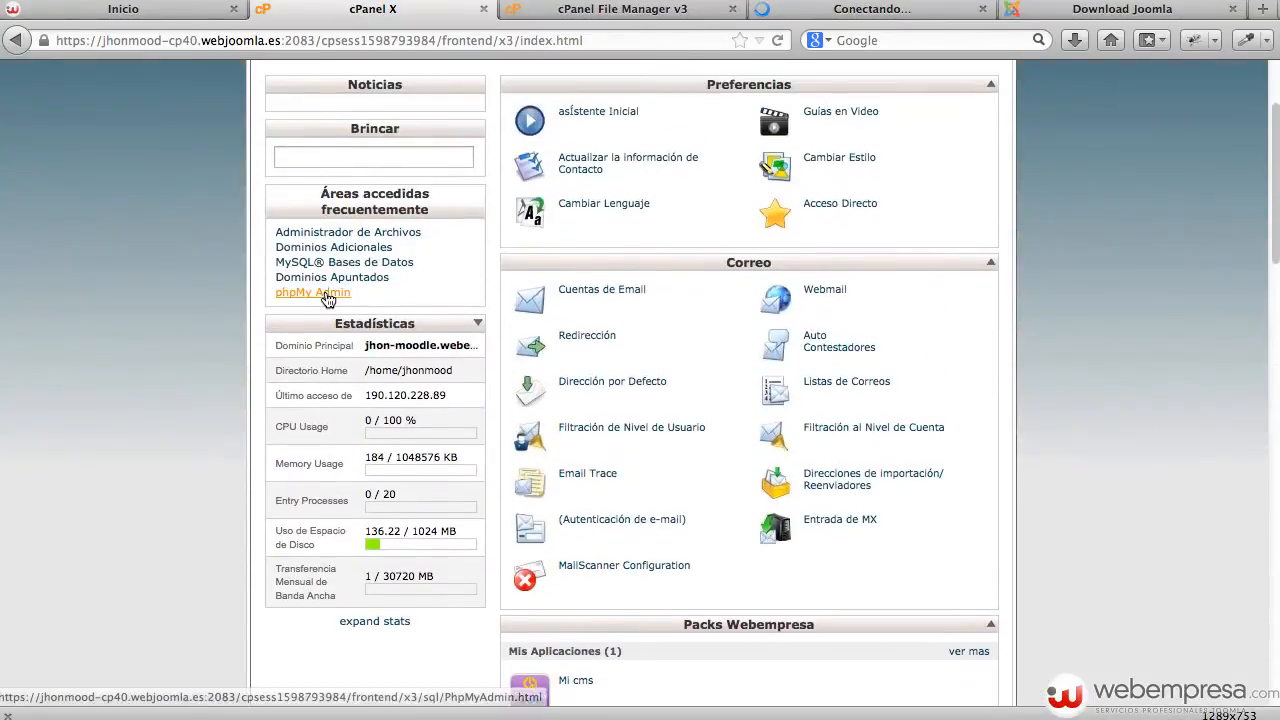
scroll(444, 286, up, 2)
scroll(946, 330, down, 5)
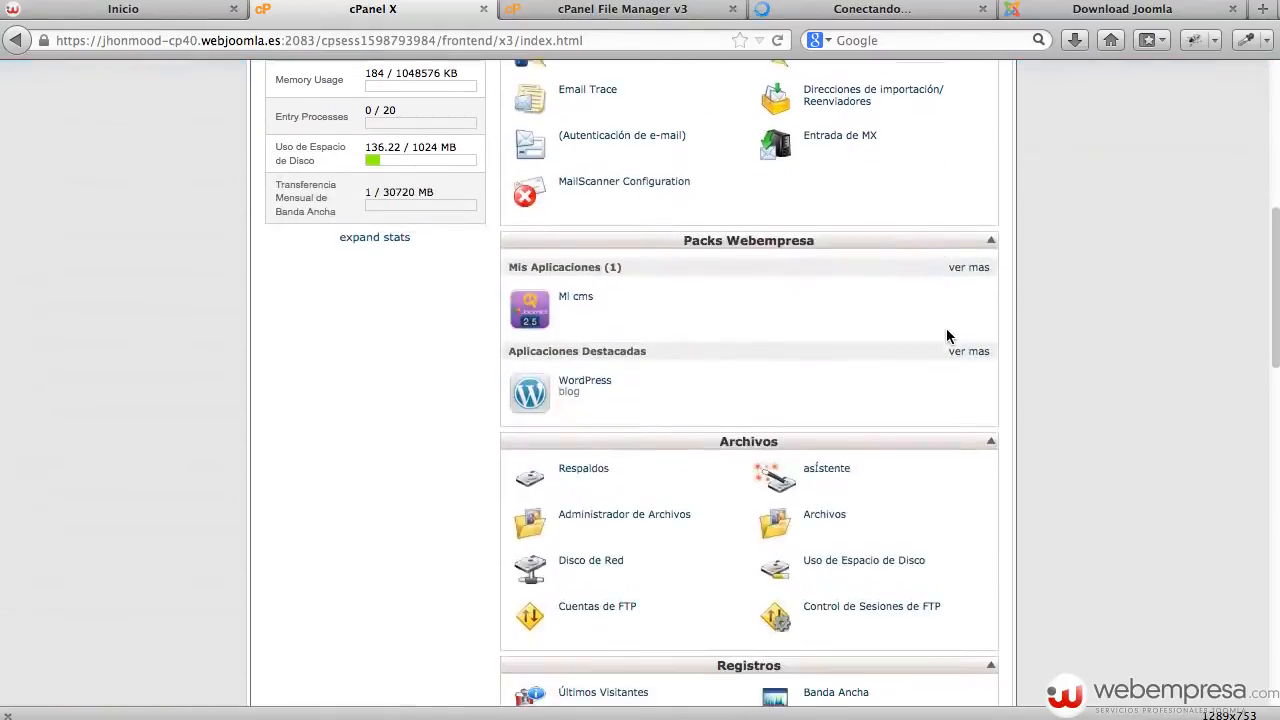
scroll(946, 336, down, 1)
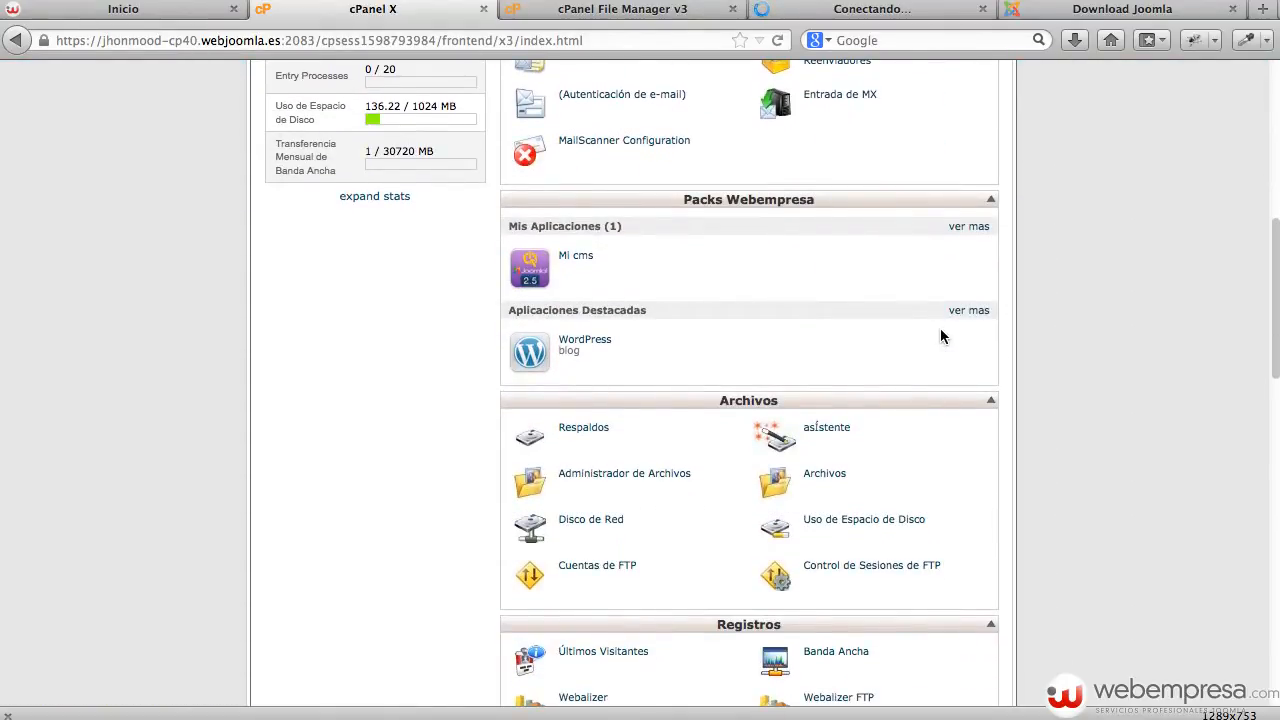
scroll(940, 337, down, 5)
scroll(940, 337, down, 5)
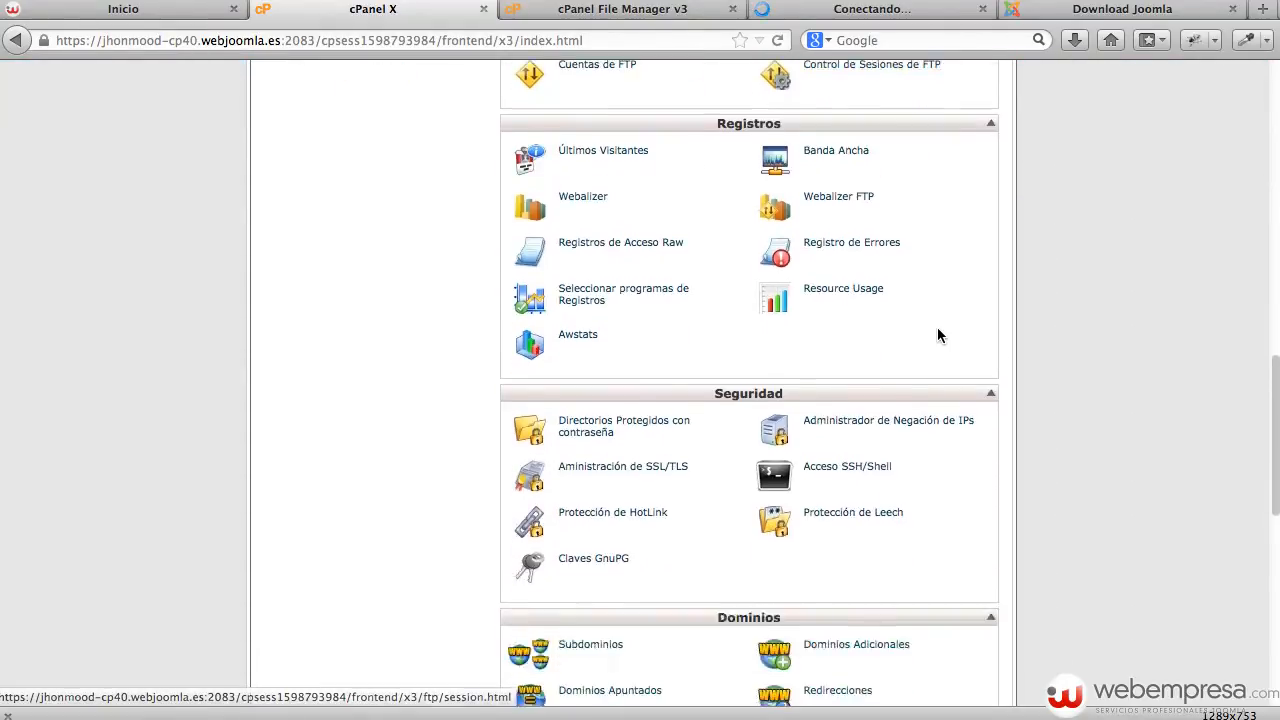
scroll(938, 335, down, 3)
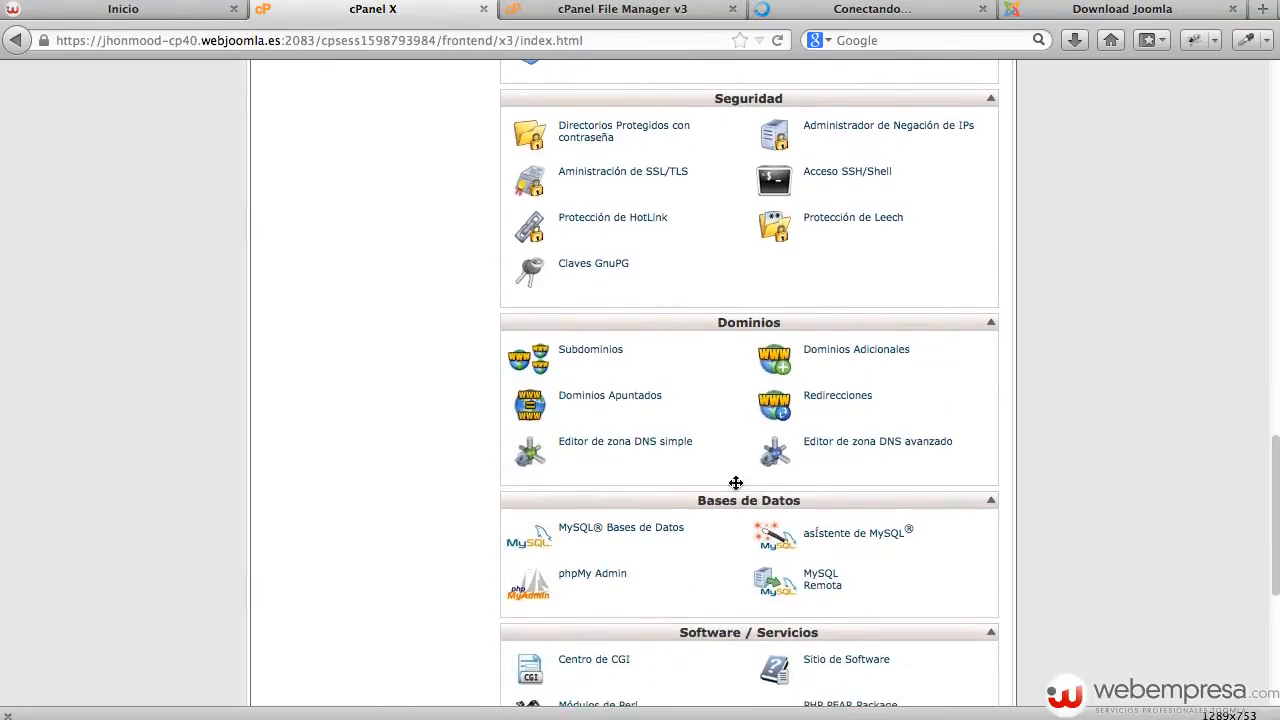
click(613, 537)
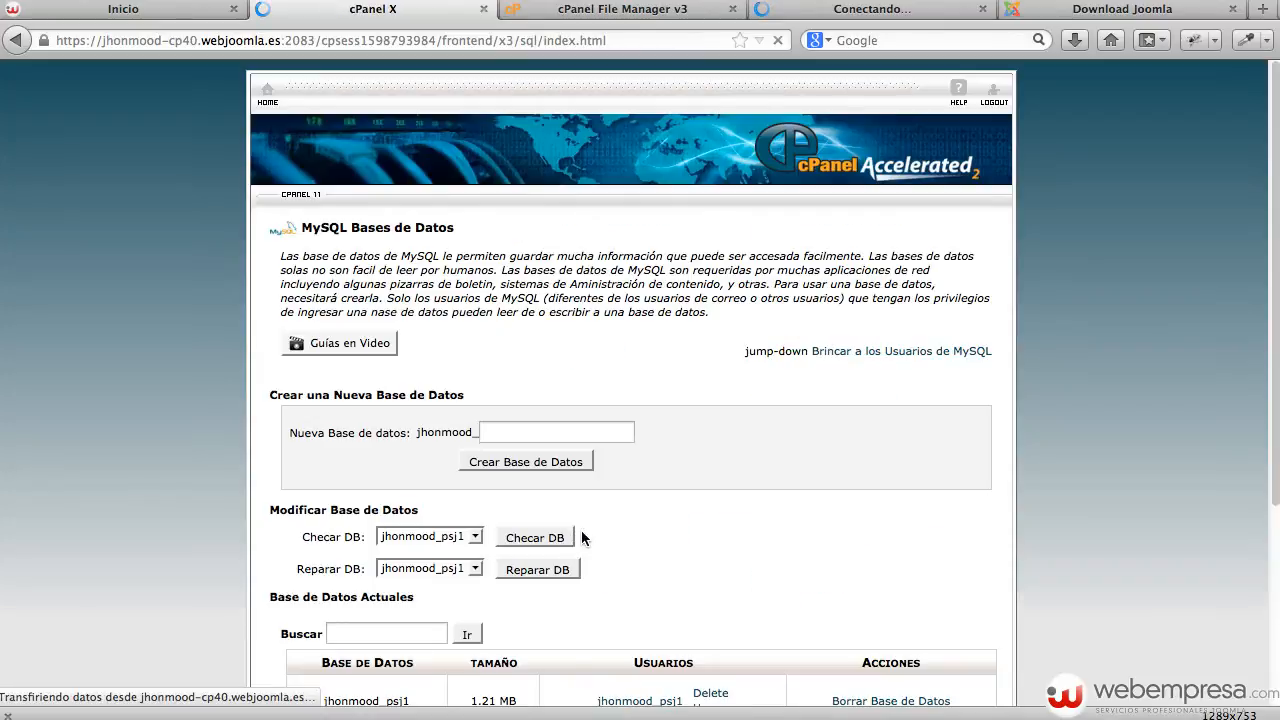
scroll(741, 434, down, 5)
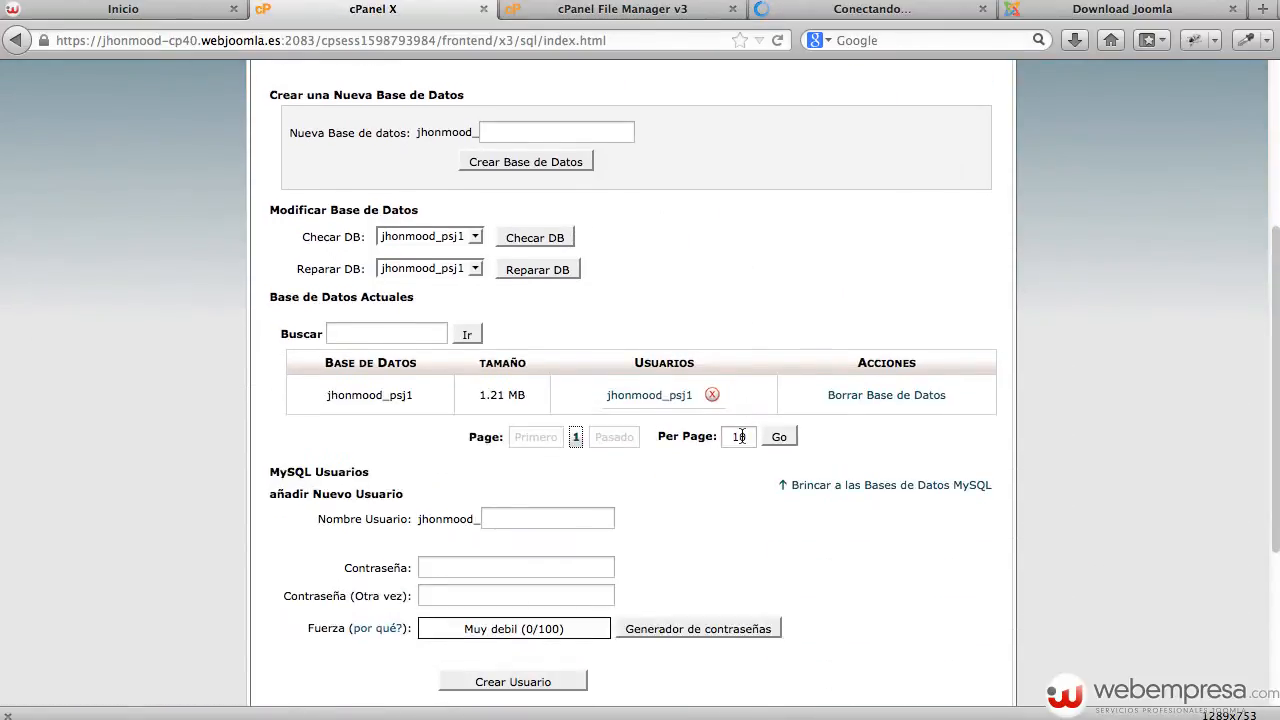
scroll(742, 436, up, 1)
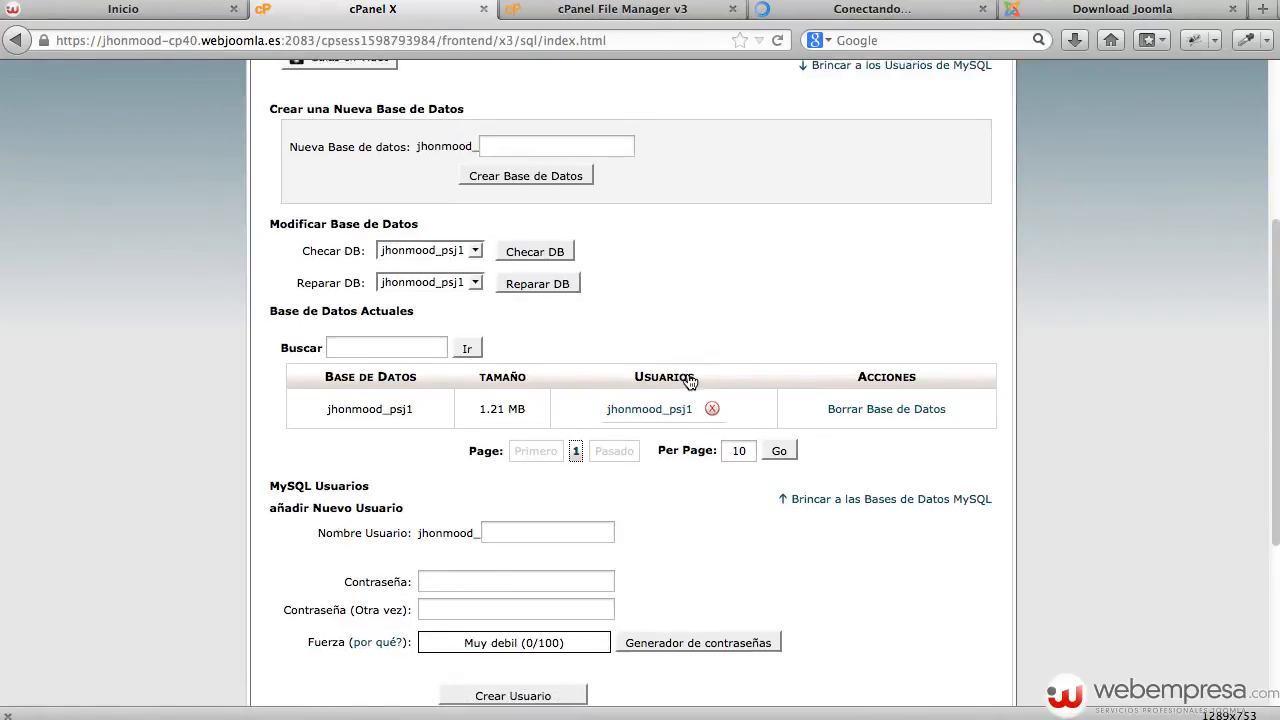
scroll(687, 372, up, 3)
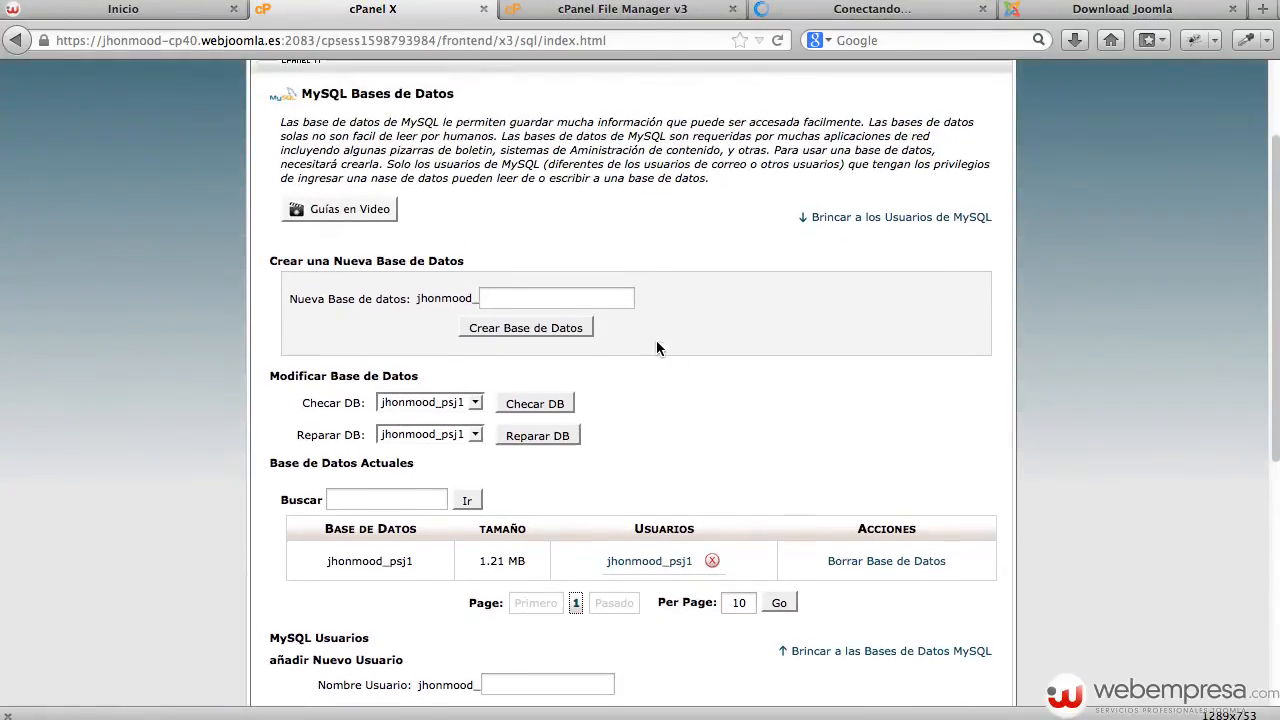
Create a new MySQL database named j3 and return to the databases list.
click(535, 299)
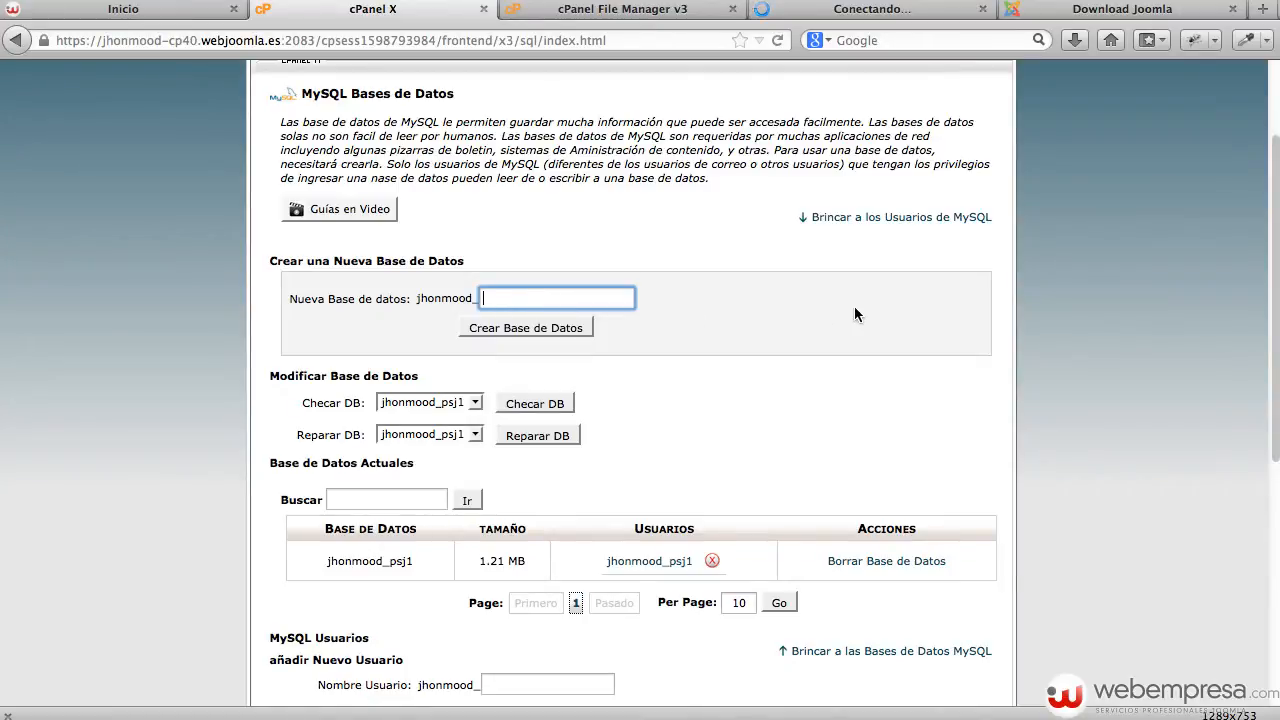
text(j3)
click(571, 330)
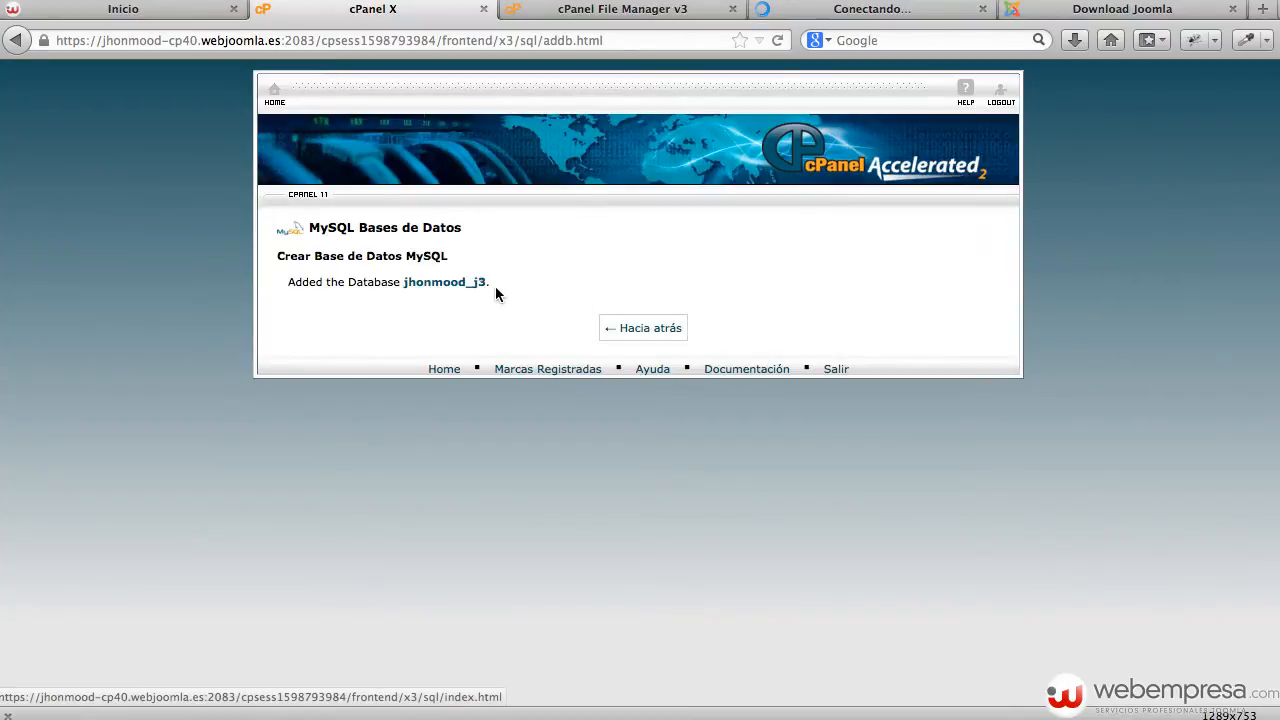
double_click(455, 282)
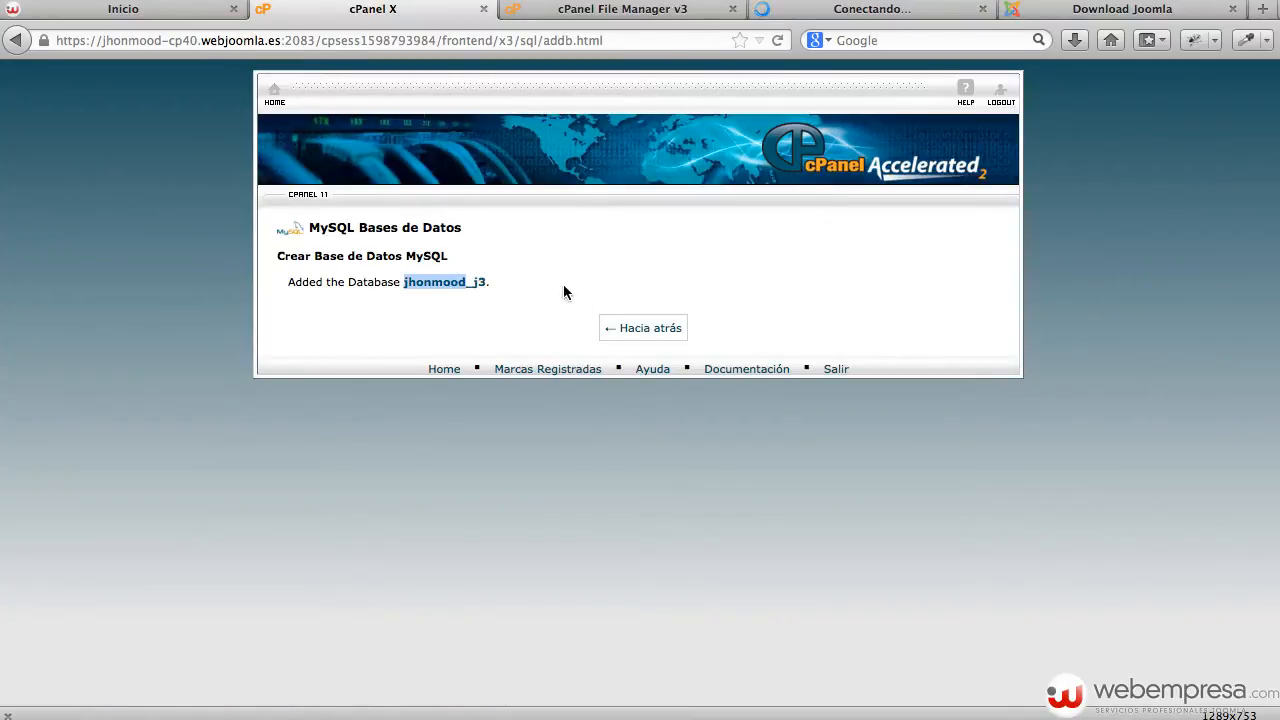
click(607, 328)
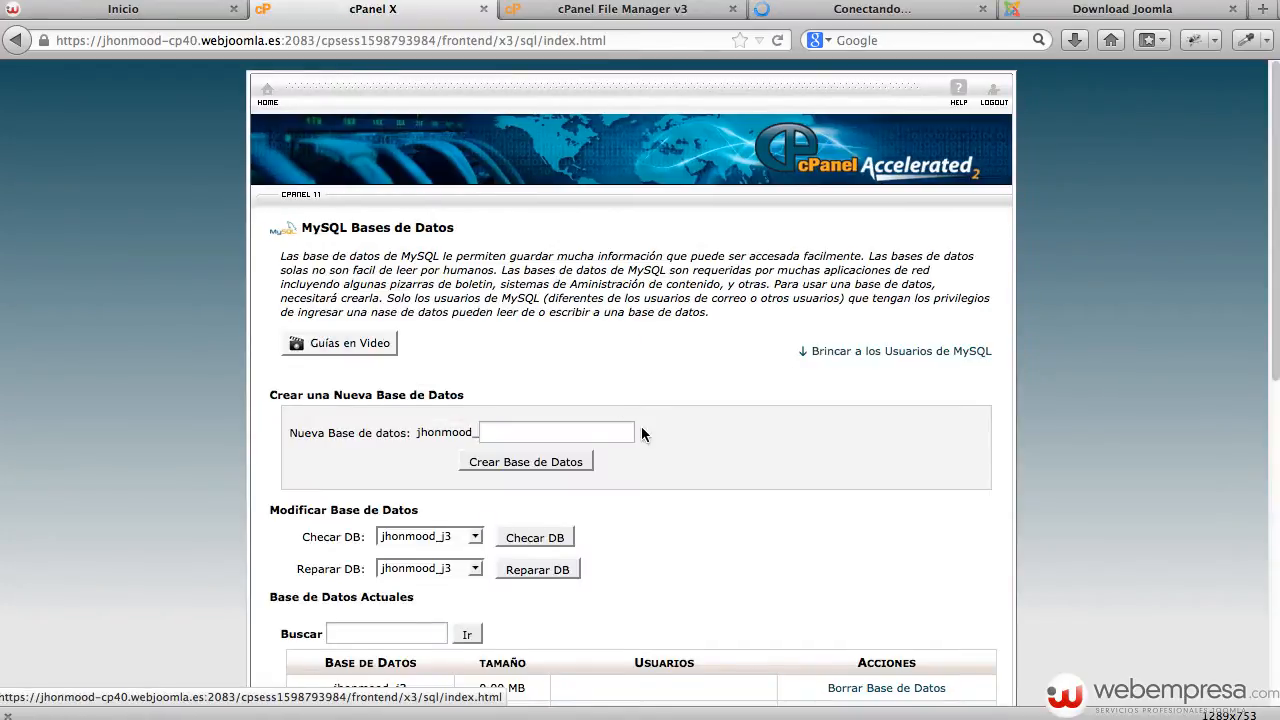
scroll(641, 428, down, 3)
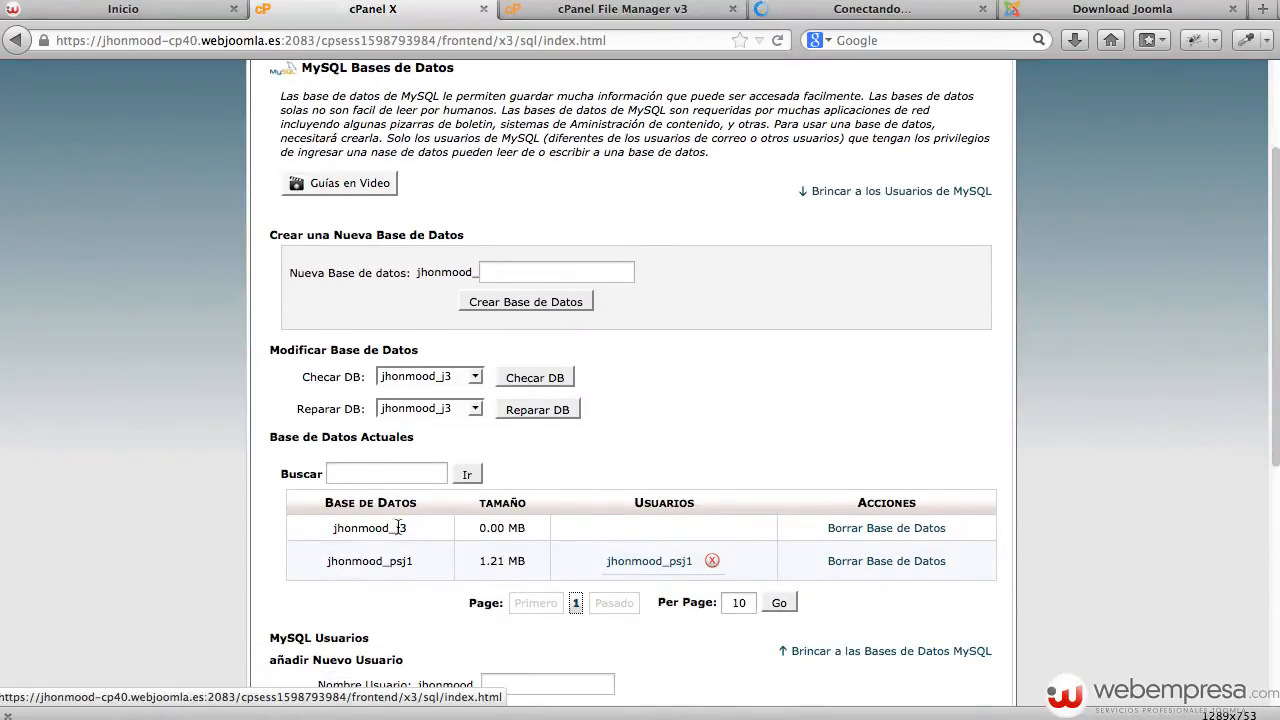
scroll(614, 470, down, 3)
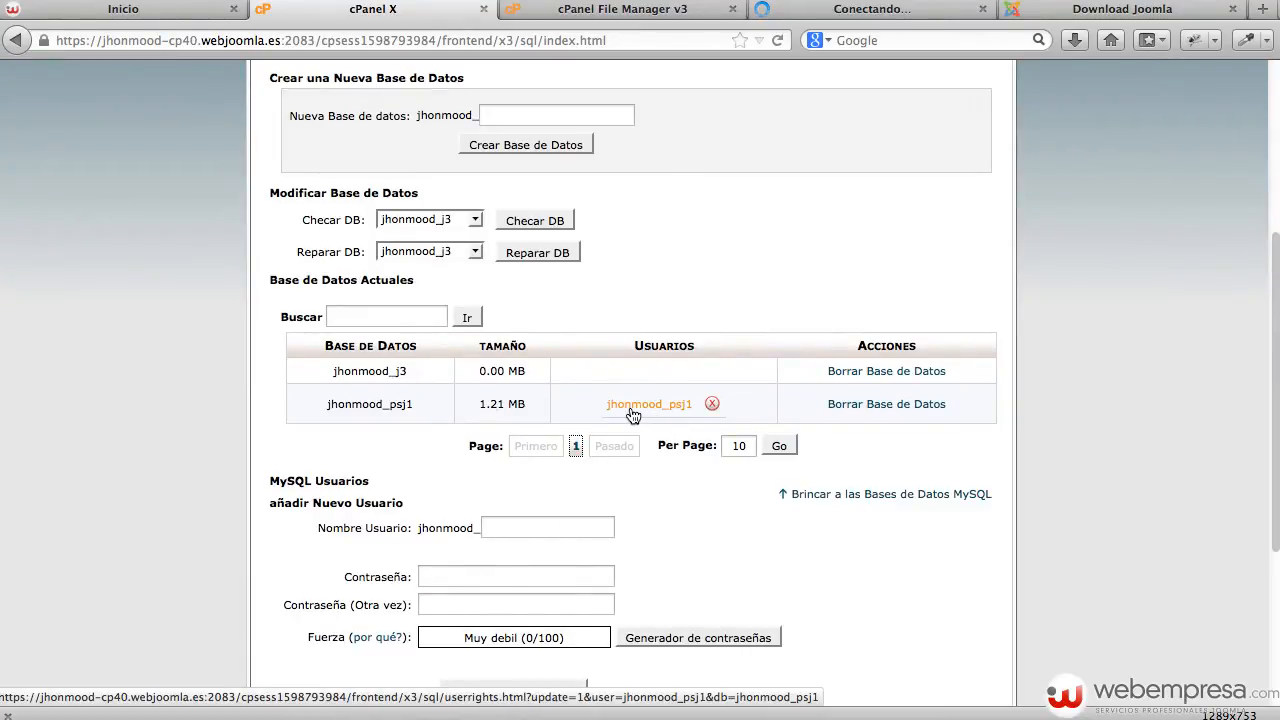
Enter userj3 as the new MySQL user with a generated 100/100-strength password.
click(528, 527)
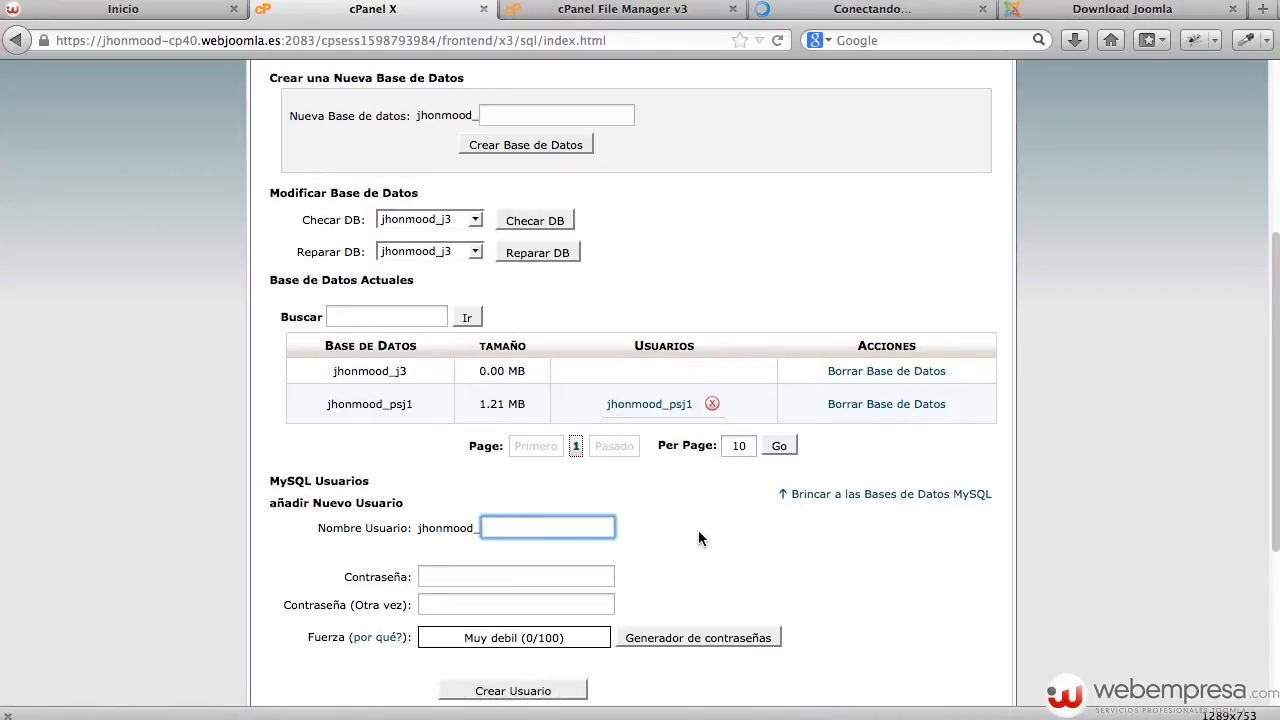
text(userj3)
click(676, 637)
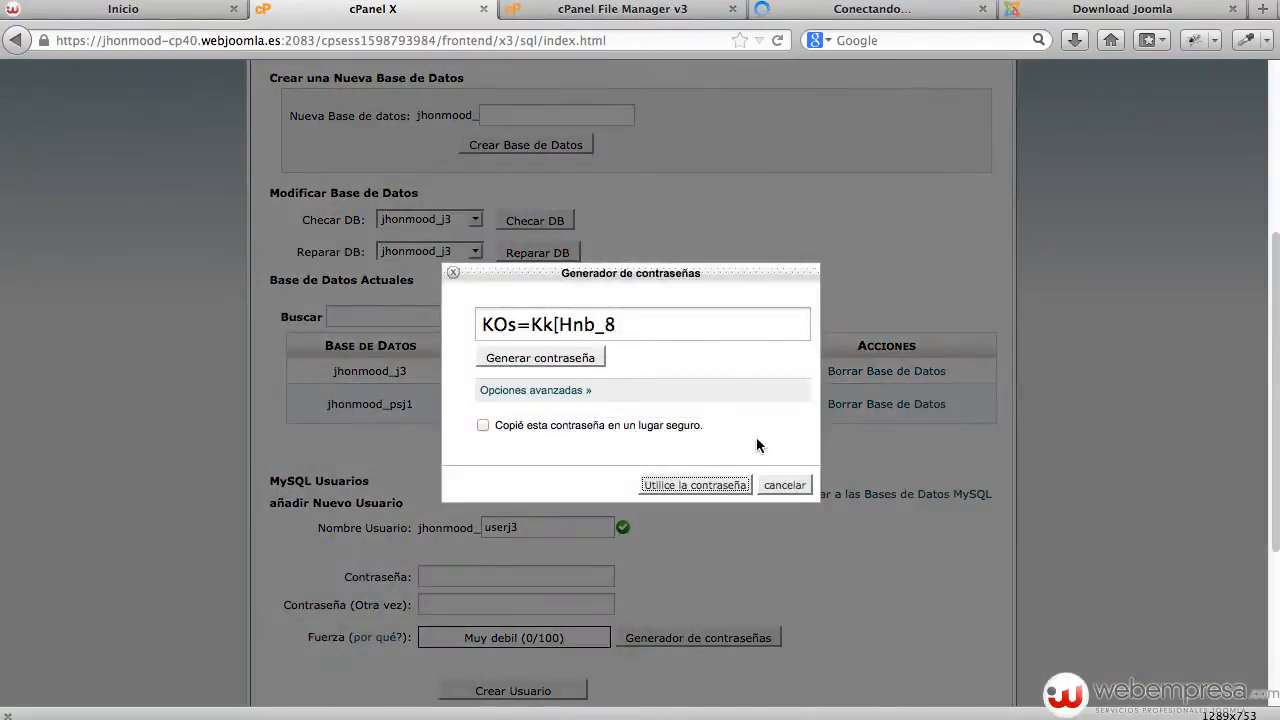
drag(647, 328, 466, 320)
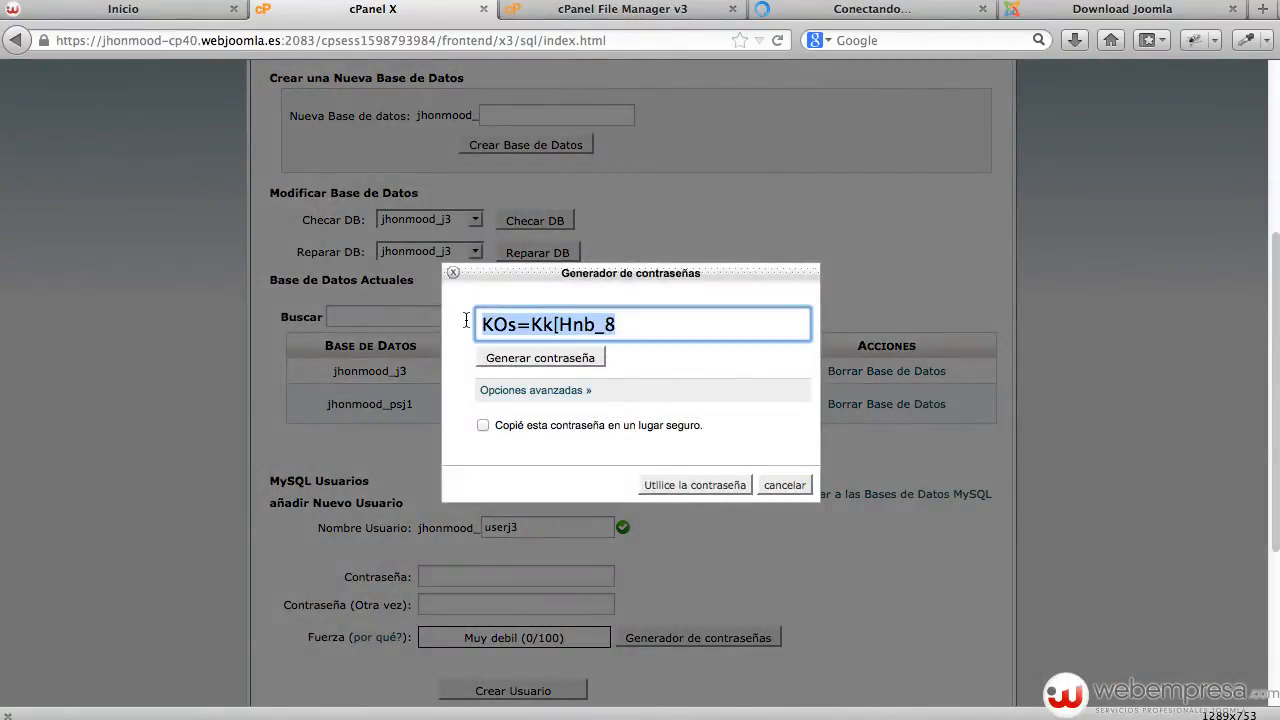
click(646, 425)
click(677, 485)
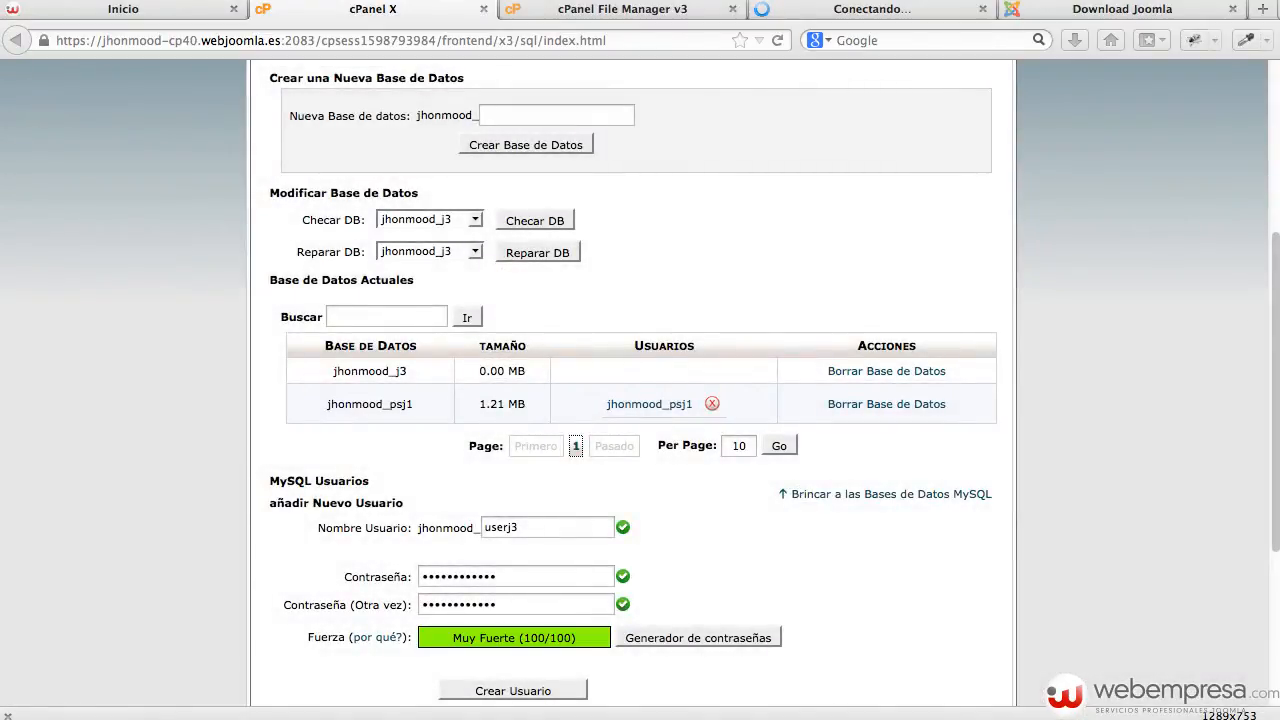
Keep the generated password in a text editor note and submit the new user.
key(super+Tab)
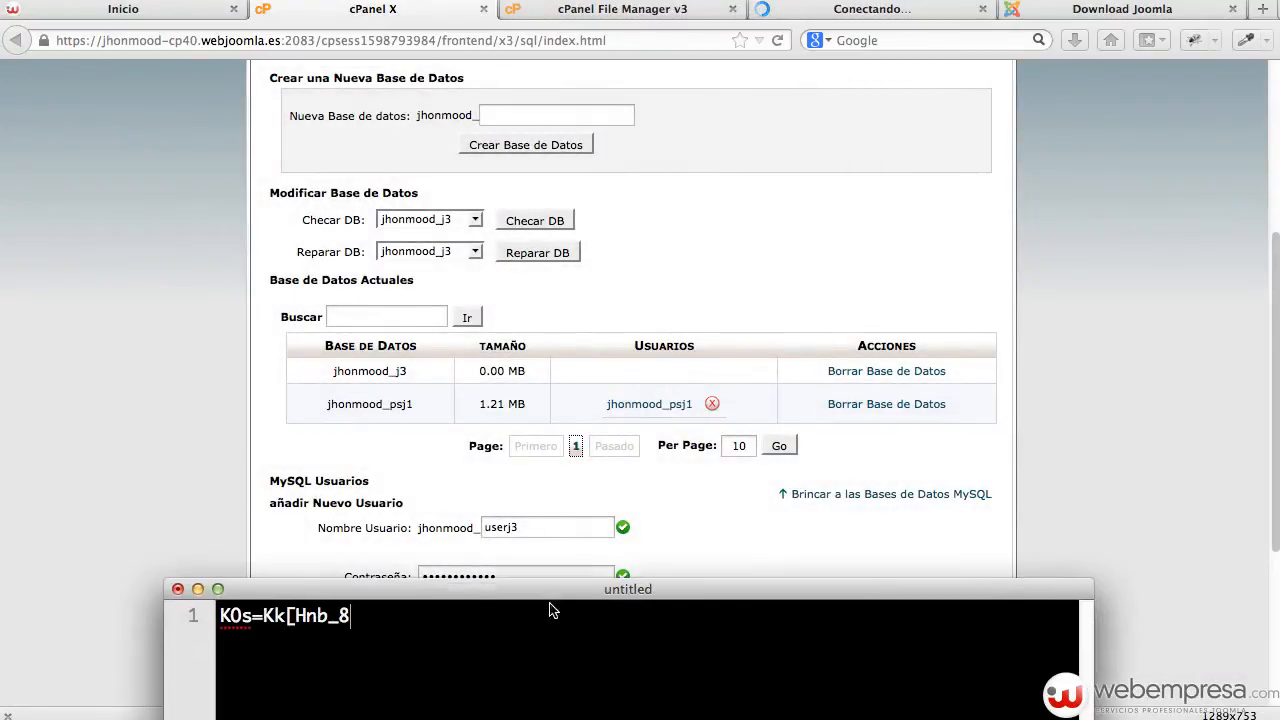
click(587, 552)
key(super+Tab)
drag(546, 592, 569, 550)
click(134, 499)
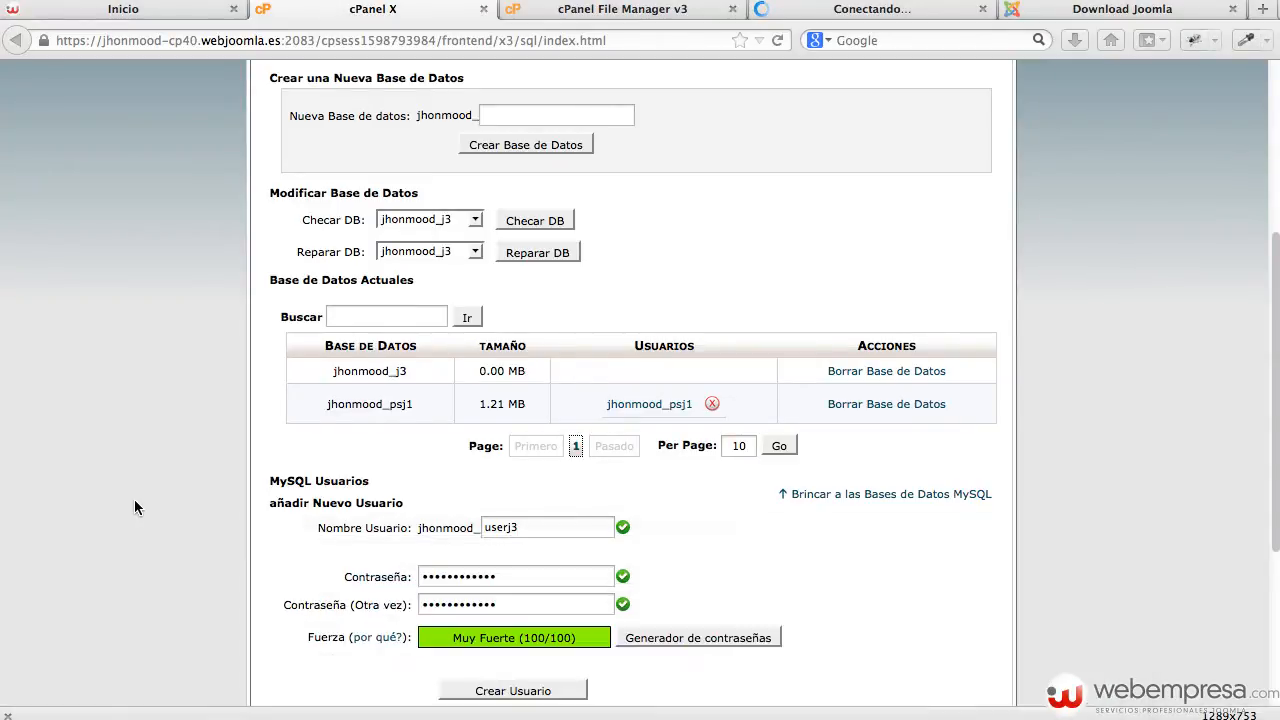
scroll(566, 663, down, 3)
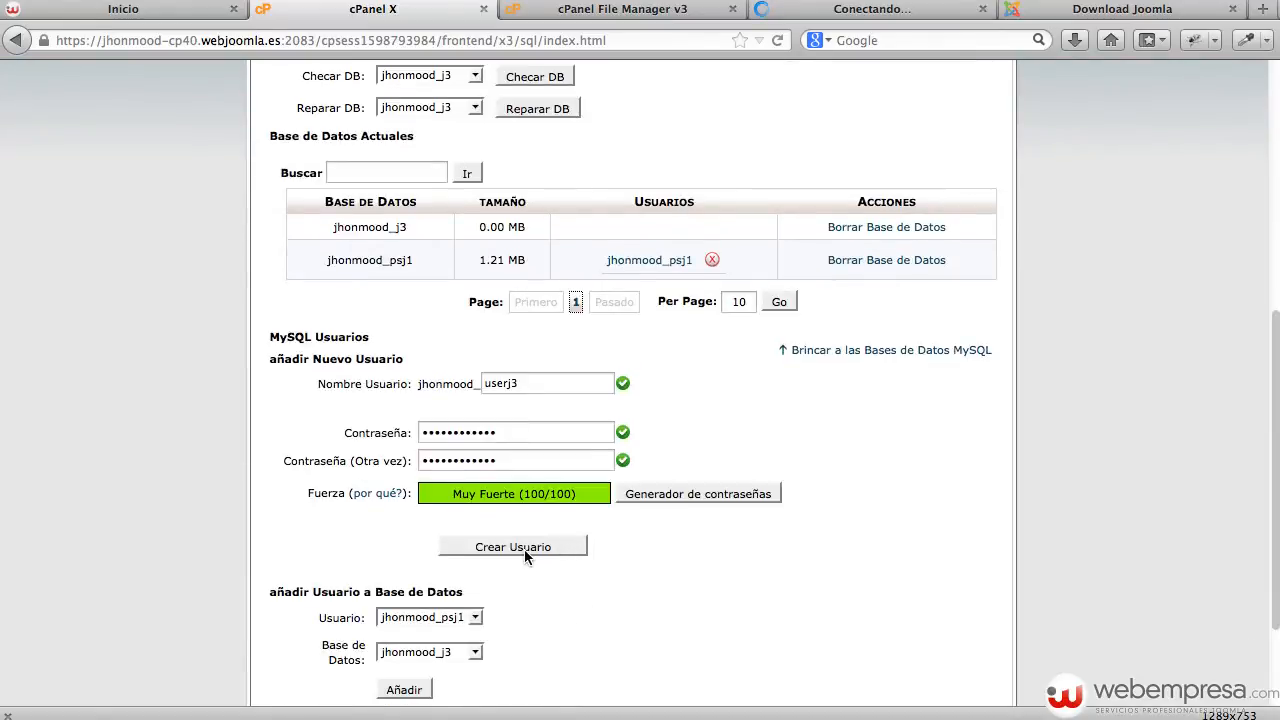
click(527, 545)
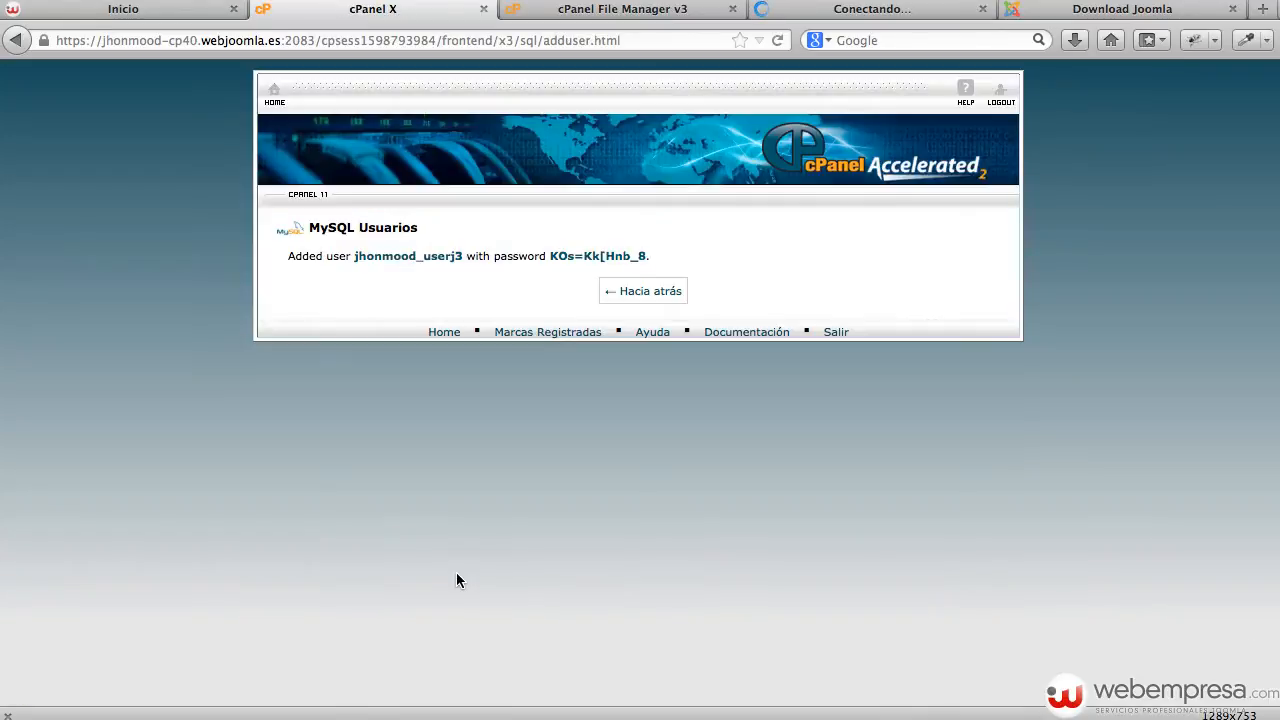
Paste the full userj3 user name above the password in the note, then return to MySQL Databases.
drag(464, 258, 358, 262)
key(super+c)
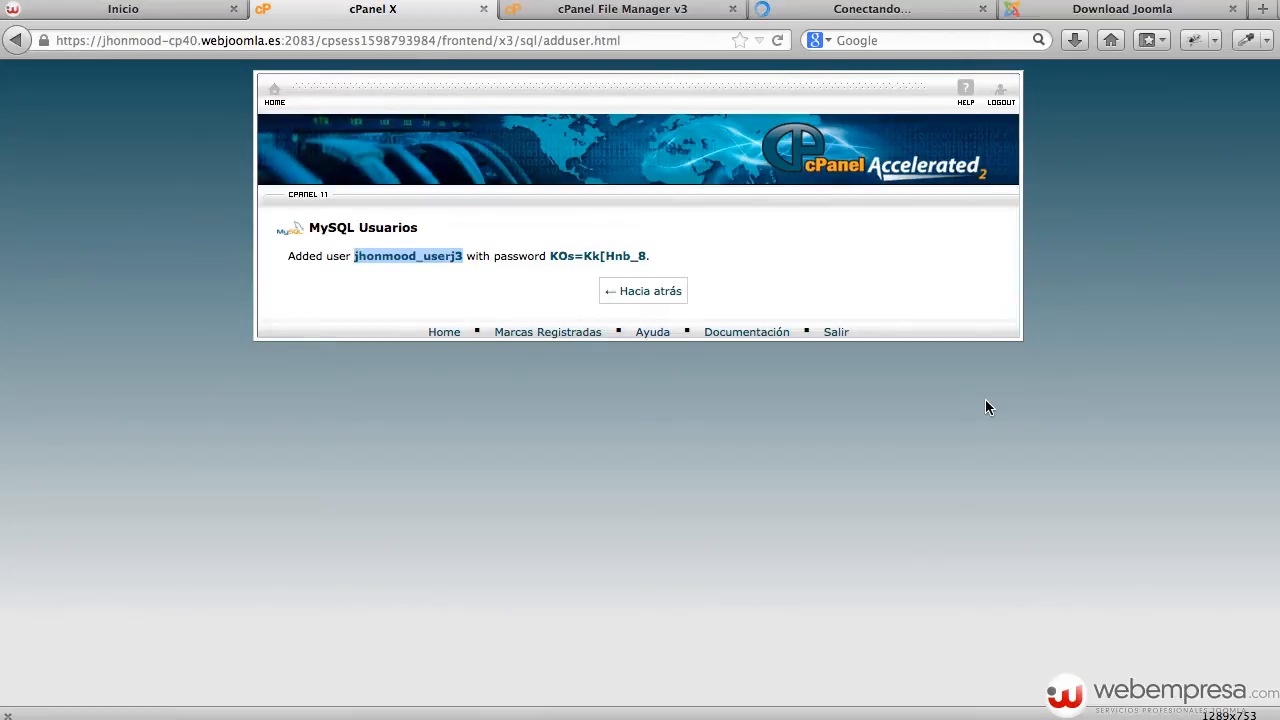
click(540, 718)
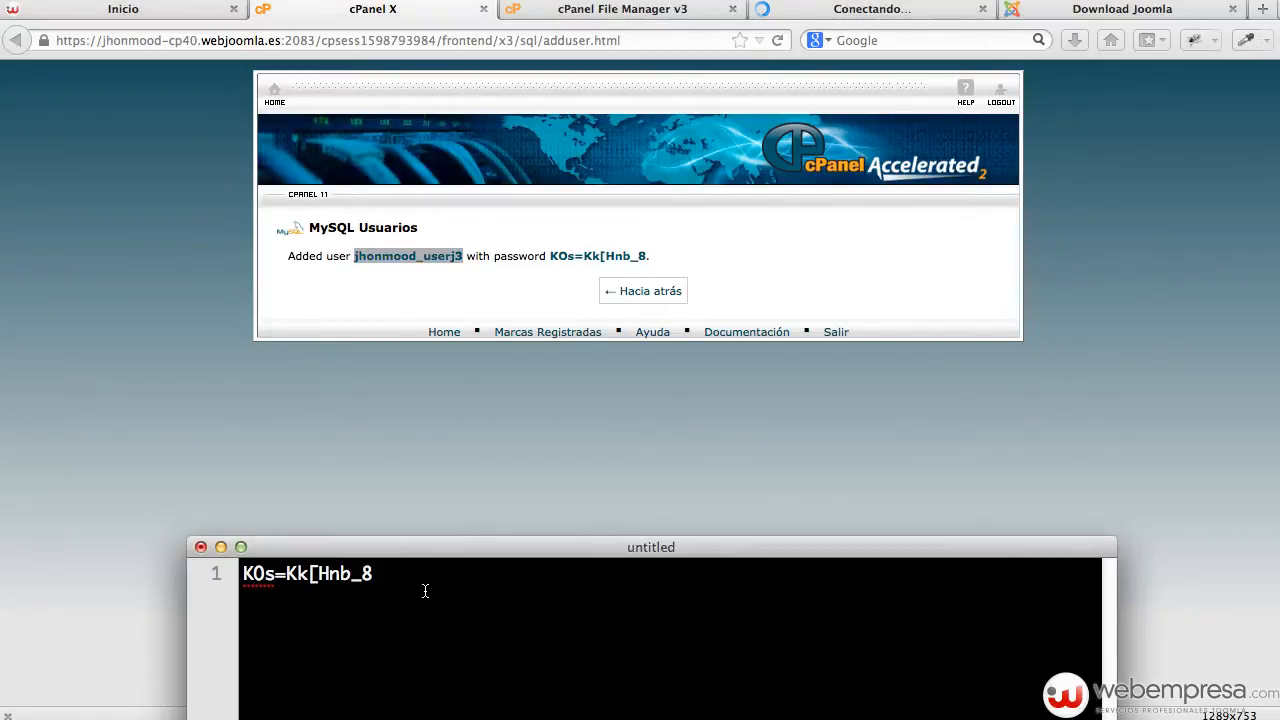
key(Return)
key(Up)
key(super+v)
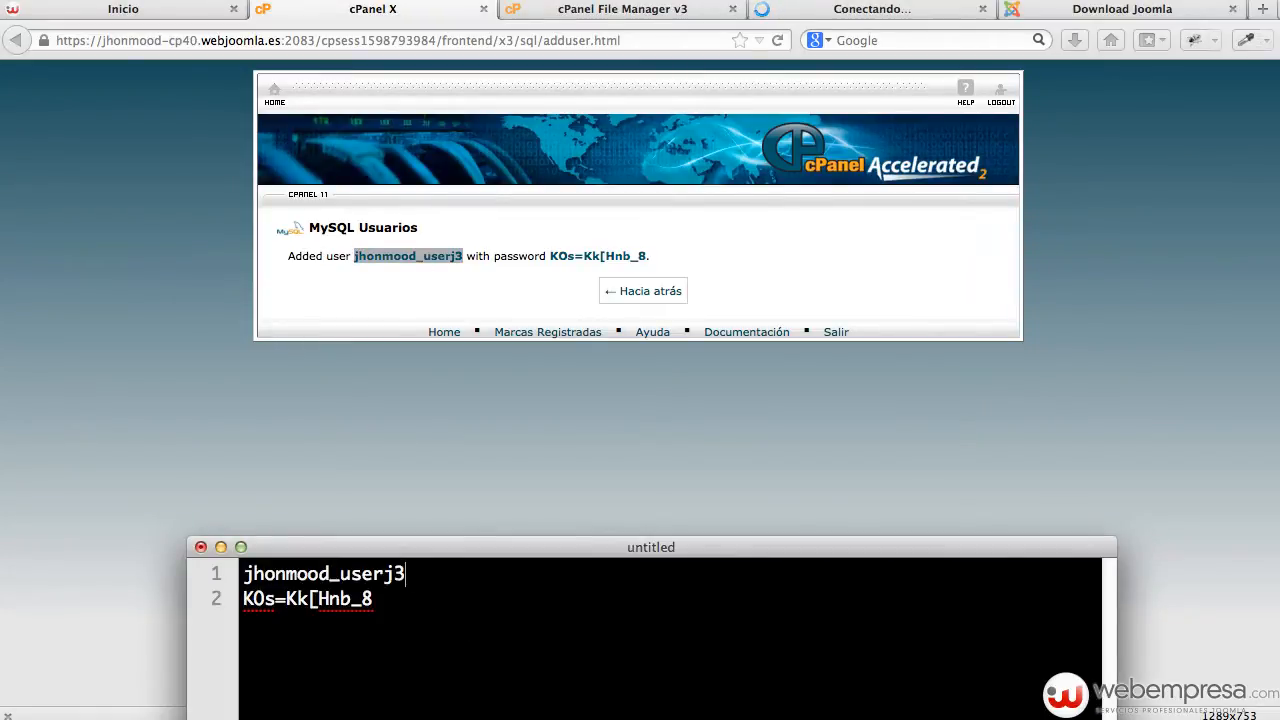
click(613, 402)
click(657, 291)
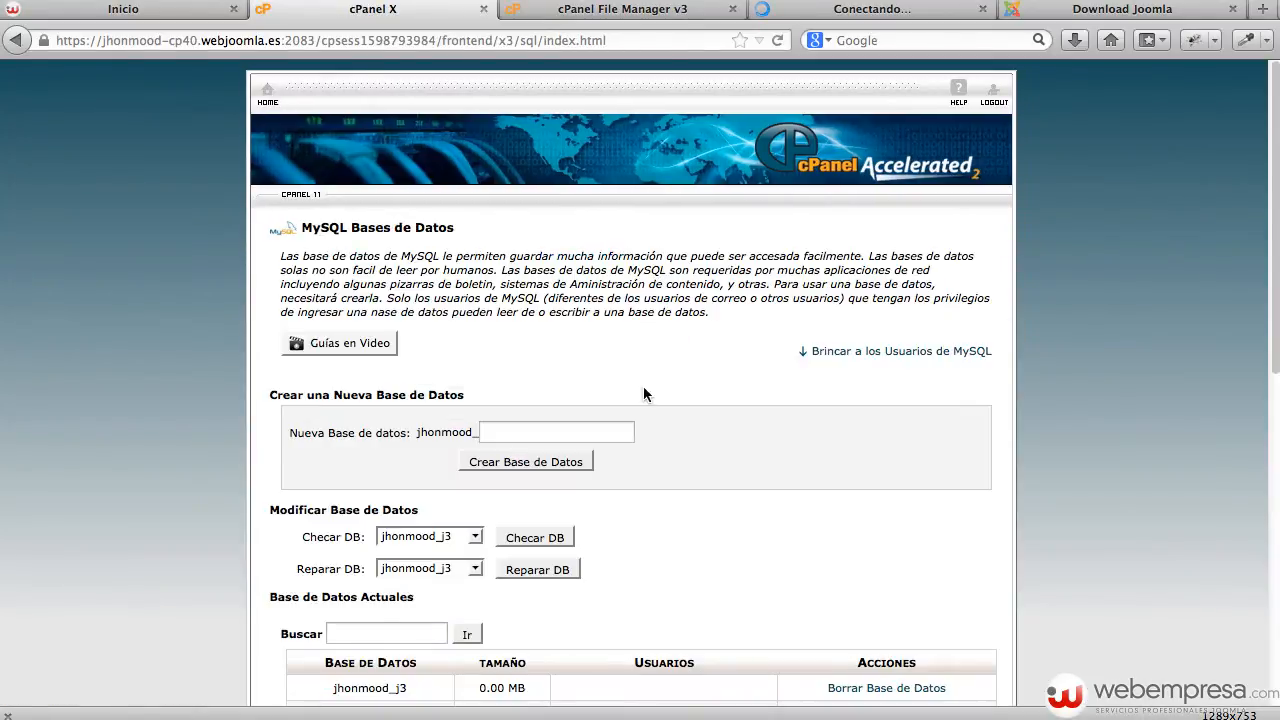
Add the _userj3 user to the _j3 database using the Add User to Database dropdowns.
scroll(644, 394, down, 1)
scroll(644, 394, down, 1)
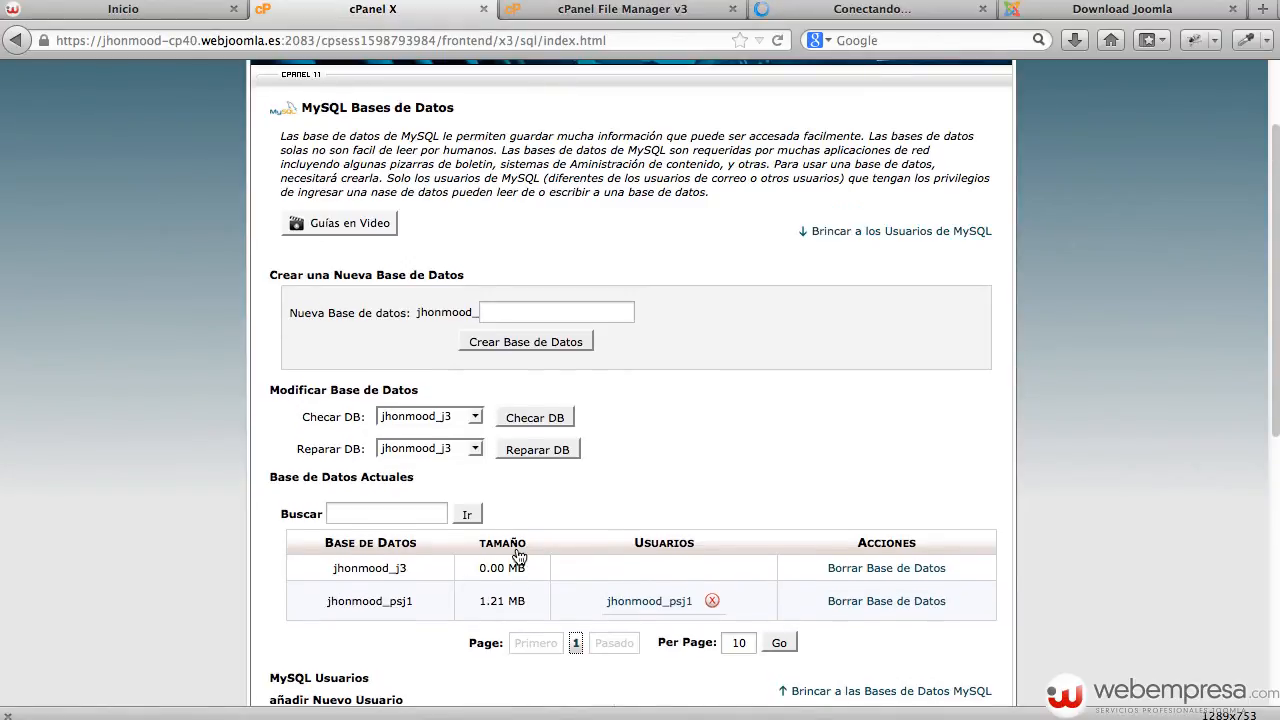
scroll(517, 552, down, 5)
scroll(517, 552, down, 3)
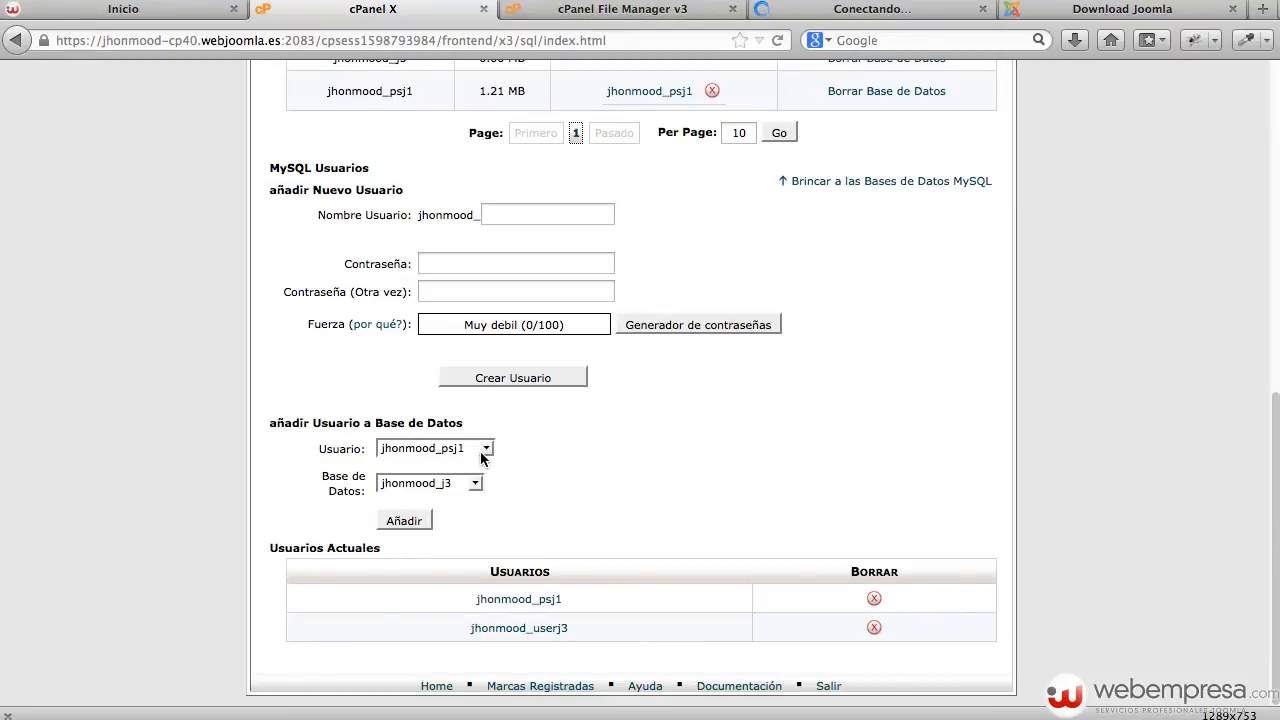
click(486, 451)
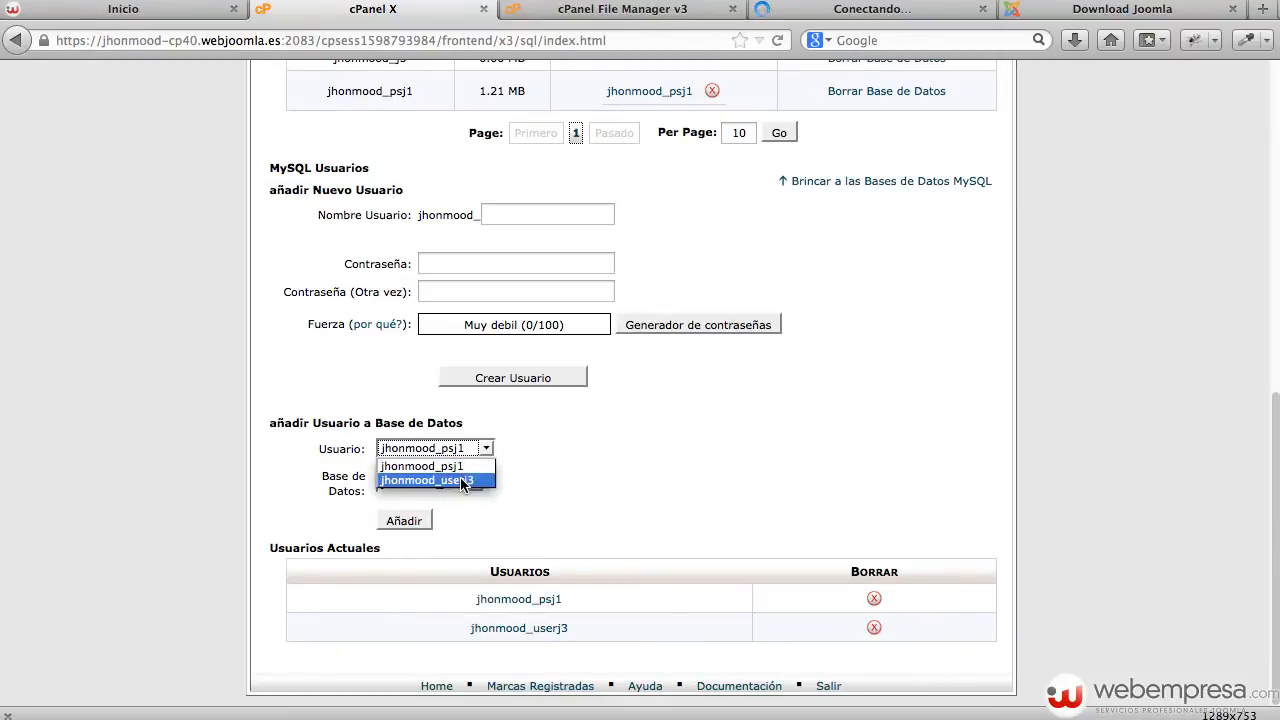
click(396, 480)
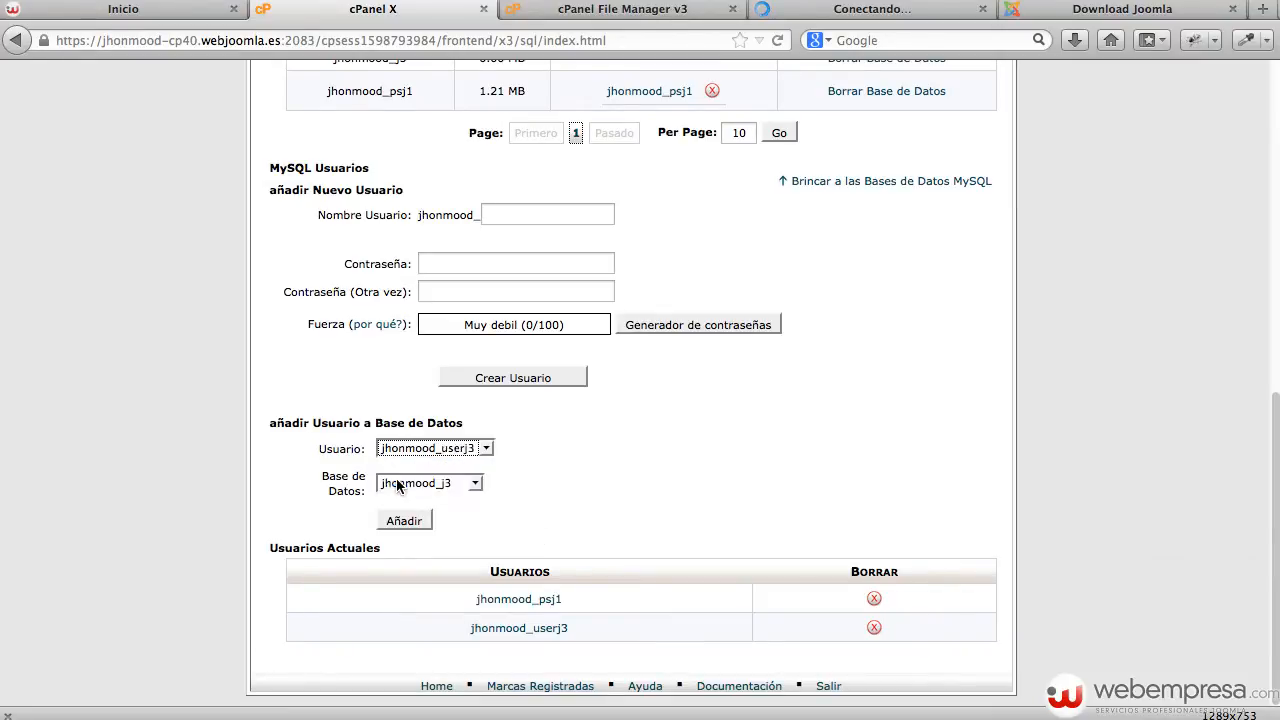
click(446, 486)
click(461, 502)
click(403, 521)
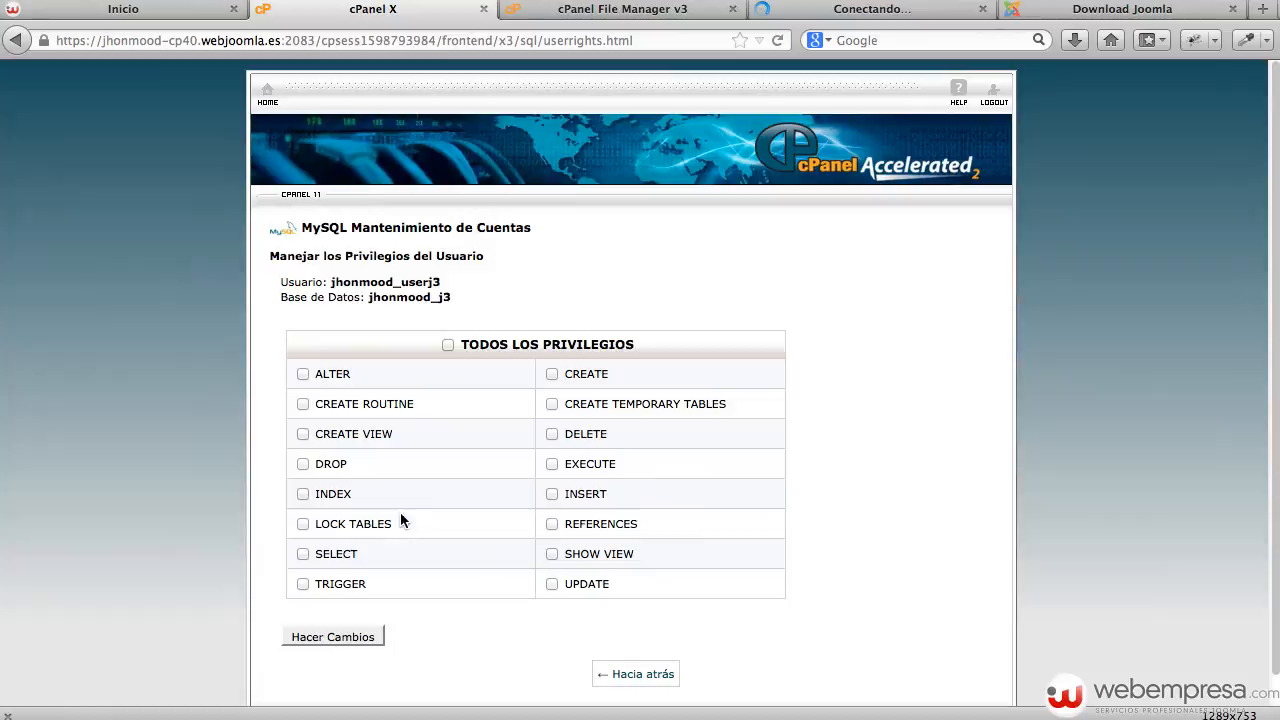
Grant the user all privileges on _j3 and copy the database name.
click(518, 350)
click(349, 636)
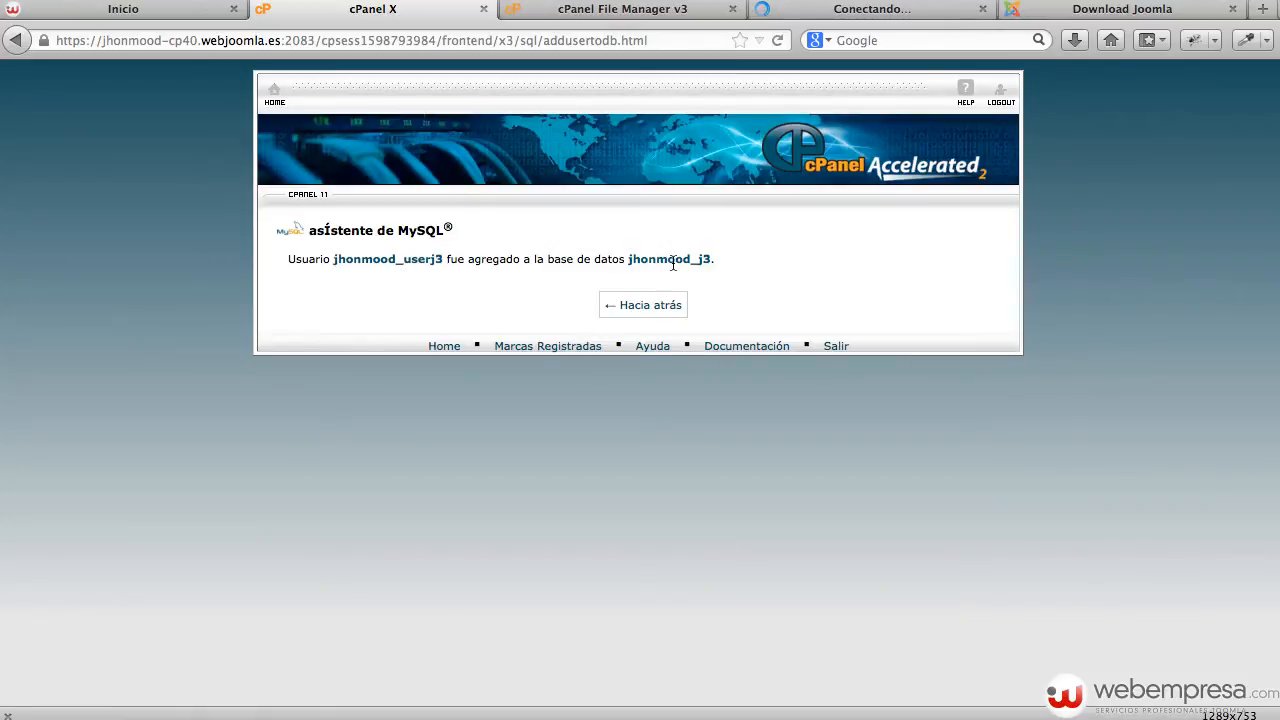
drag(626, 260, 713, 251)
click(713, 251)
drag(707, 255, 629, 257)
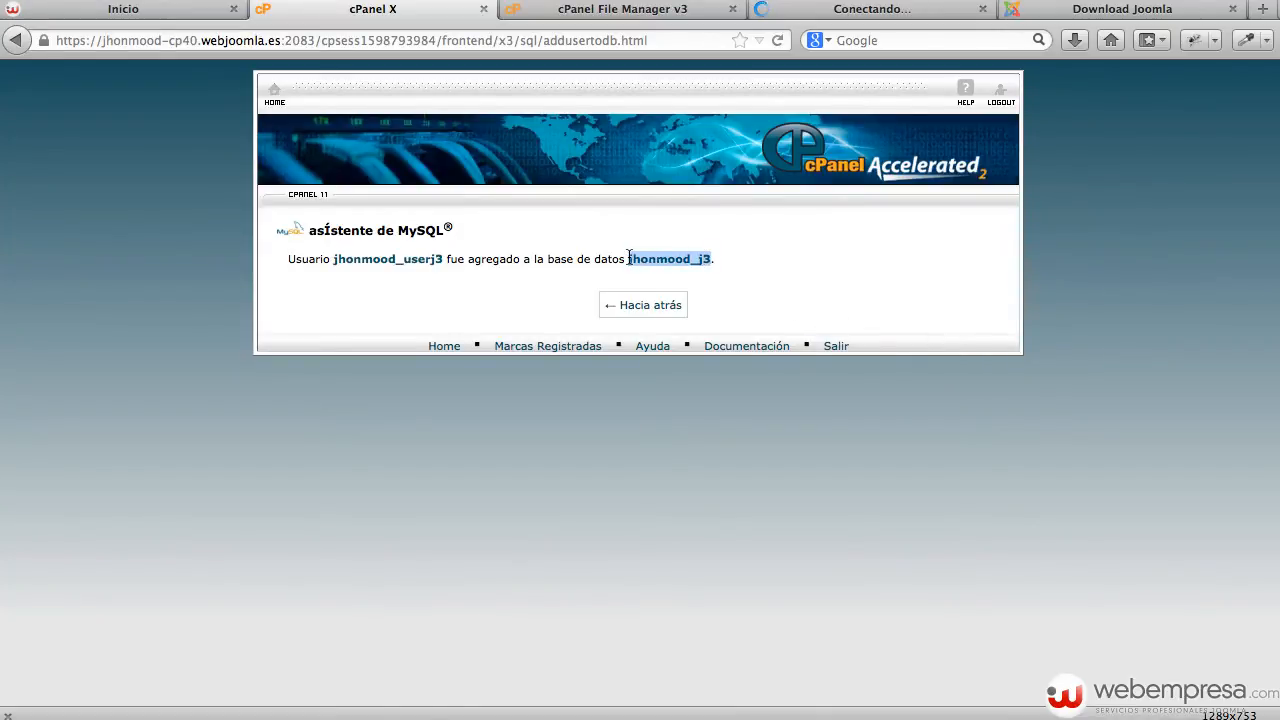
key(super+c)
Paste the database name into the notes after a blank line, then return to MySQL Databases.
key(super+Tab)
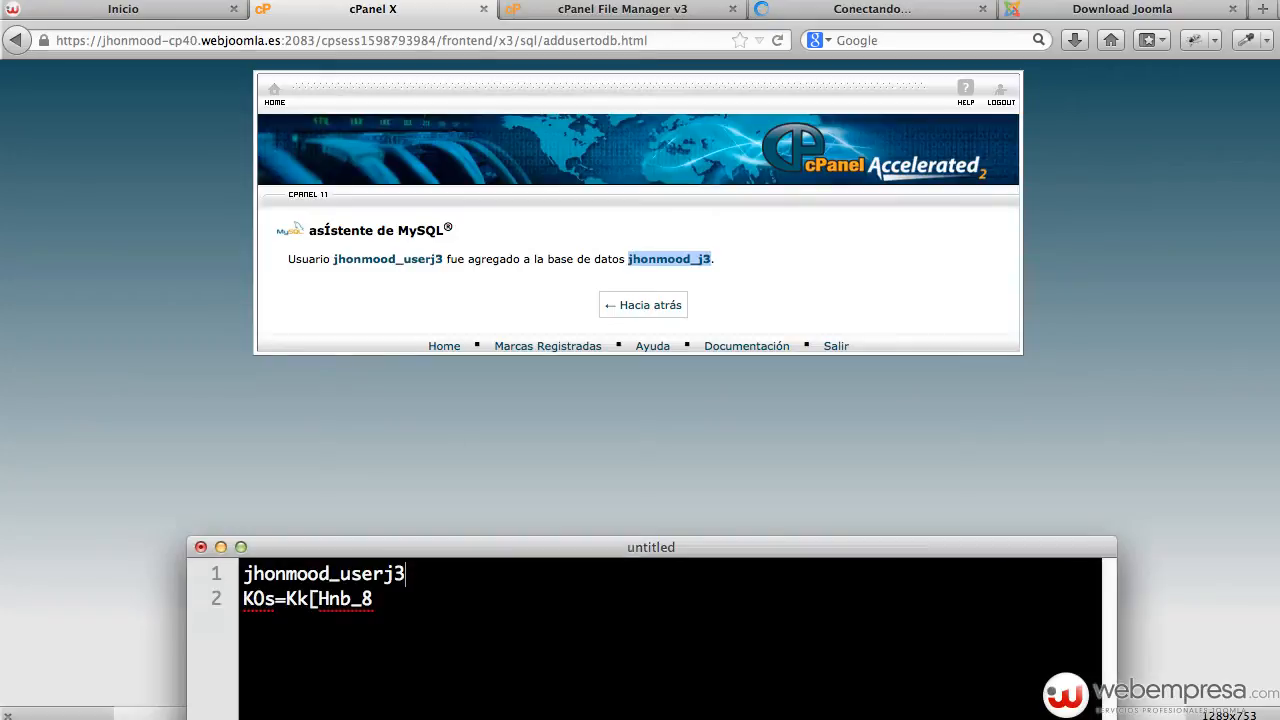
key(Down)
key(Return)
key(Return)
key(super+v)
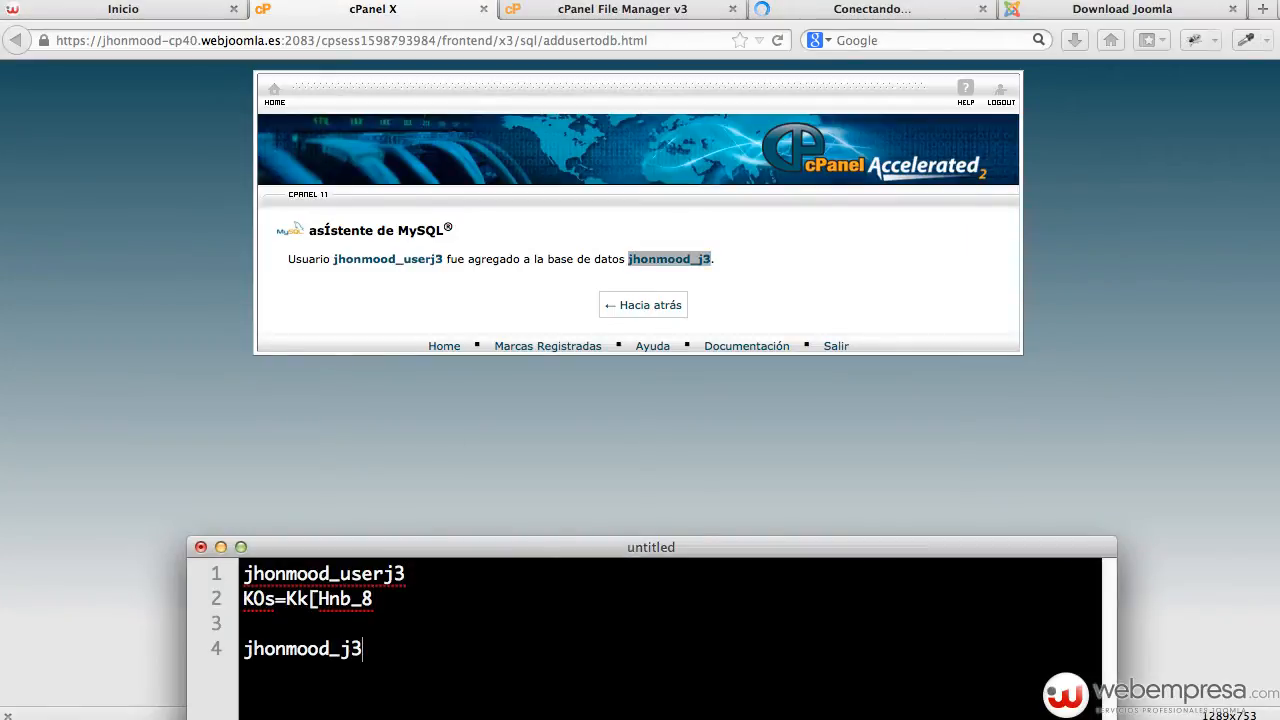
key(super+Tab)
click(657, 317)
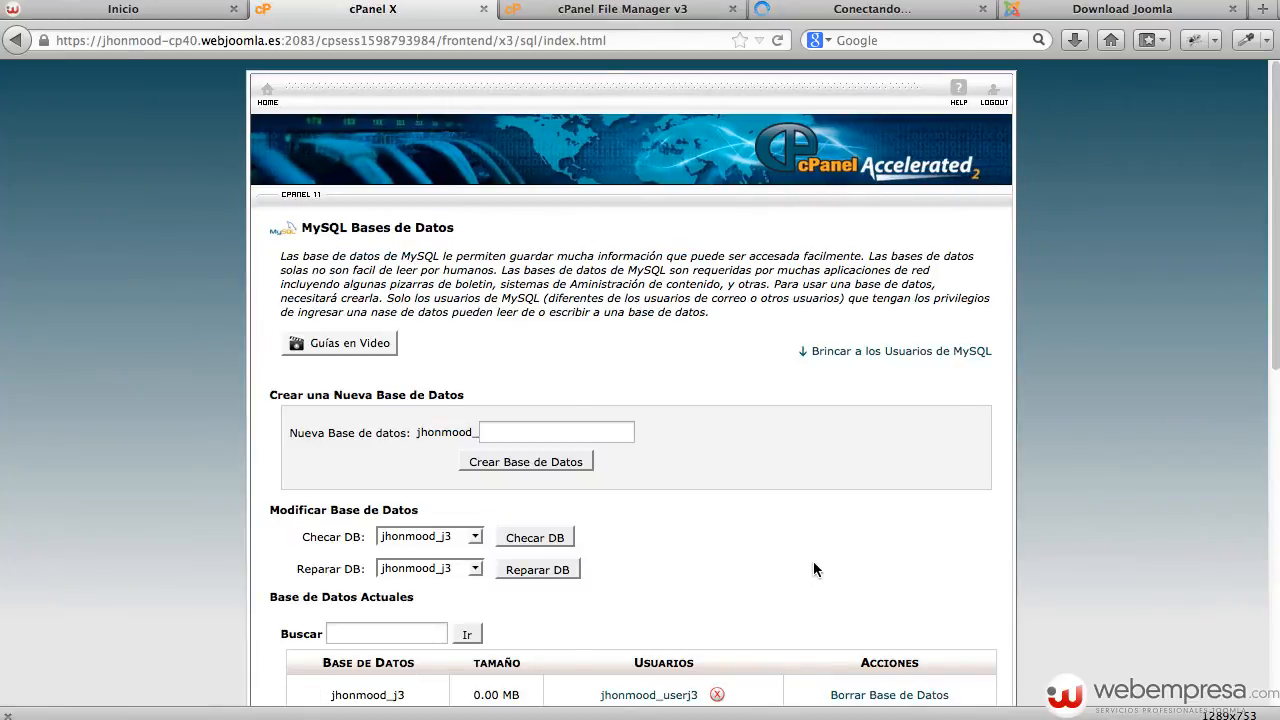
Visit the cPanel home page, then return to the prueba_joomla3 upload page with the Joomla 3.0.3 zip uploading.
scroll(814, 556, down, 3)
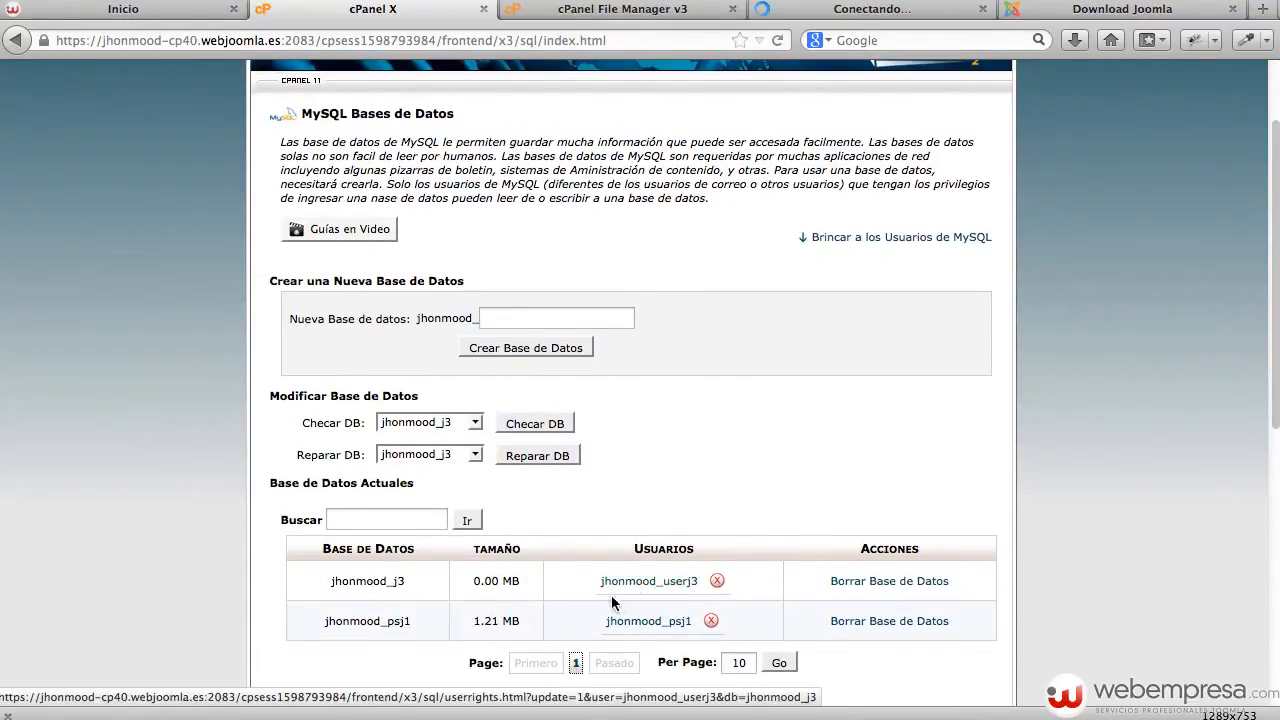
scroll(545, 491, up, 3)
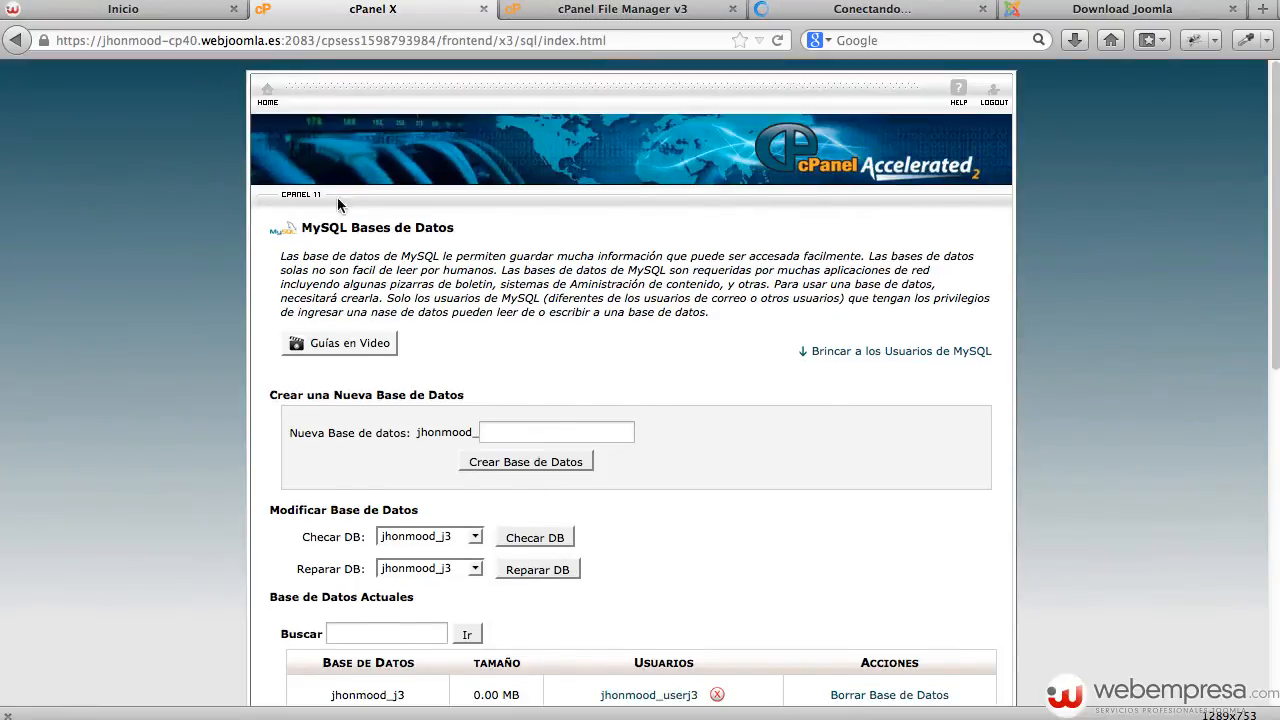
click(265, 90)
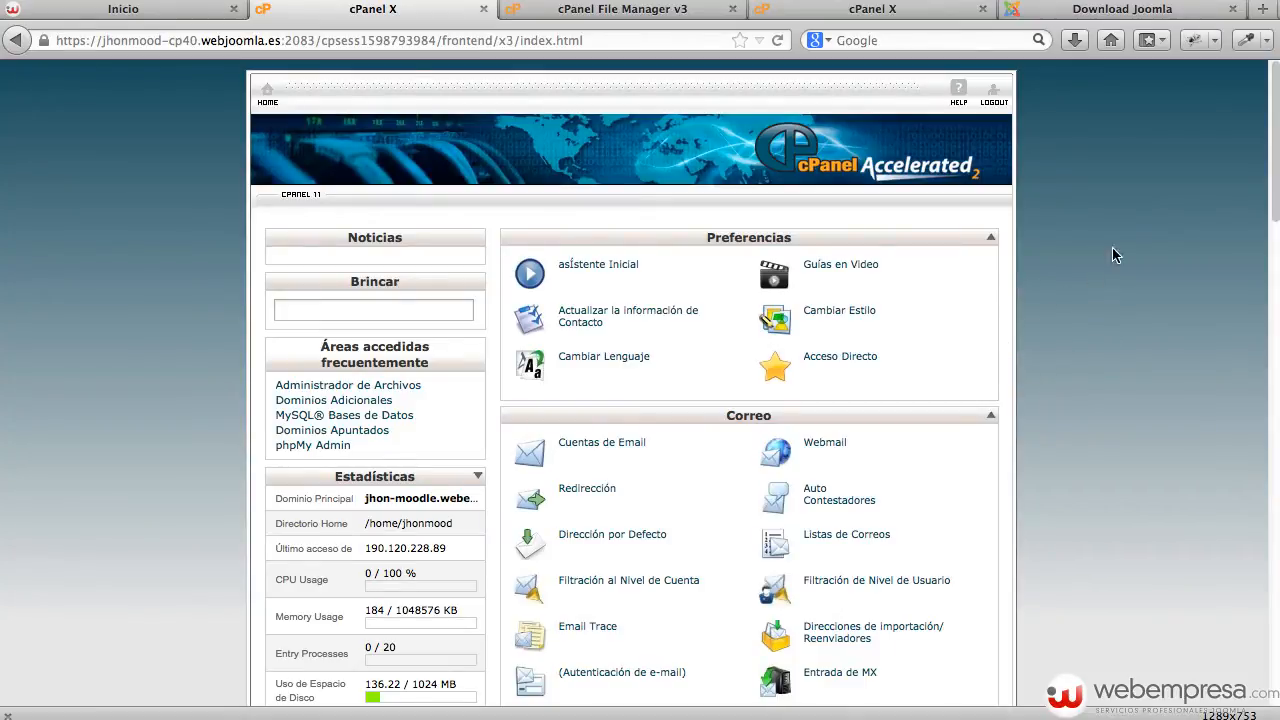
click(857, 10)
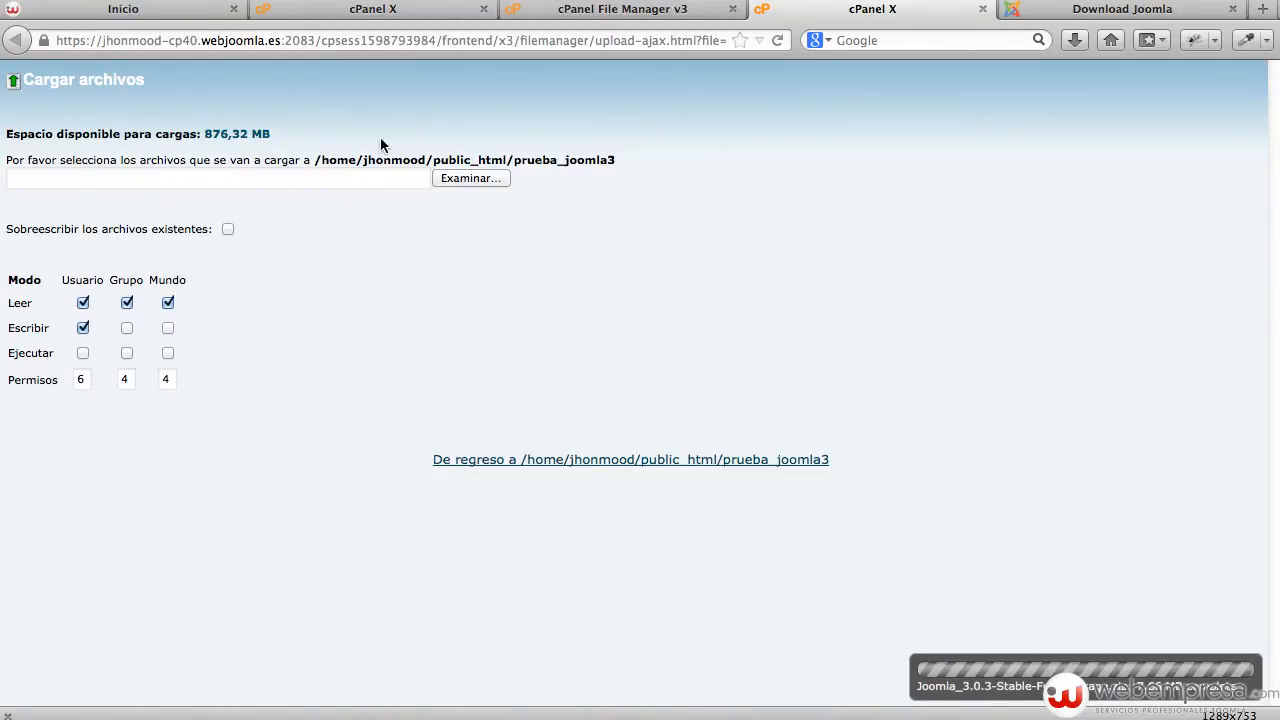
Close the upload tab and refresh File Manager to select the uploaded Joomla_3.0.3-Stable-Full_Package.zip (7,66 MB).
key(super+w)
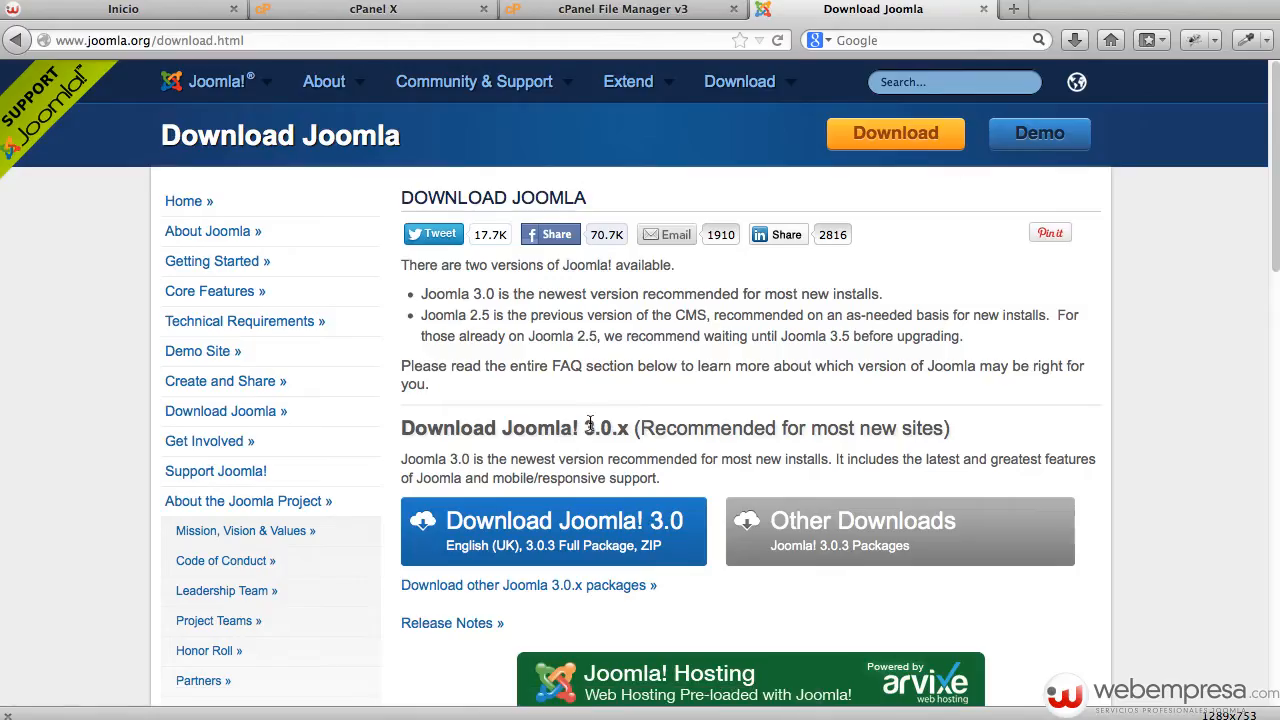
click(612, 12)
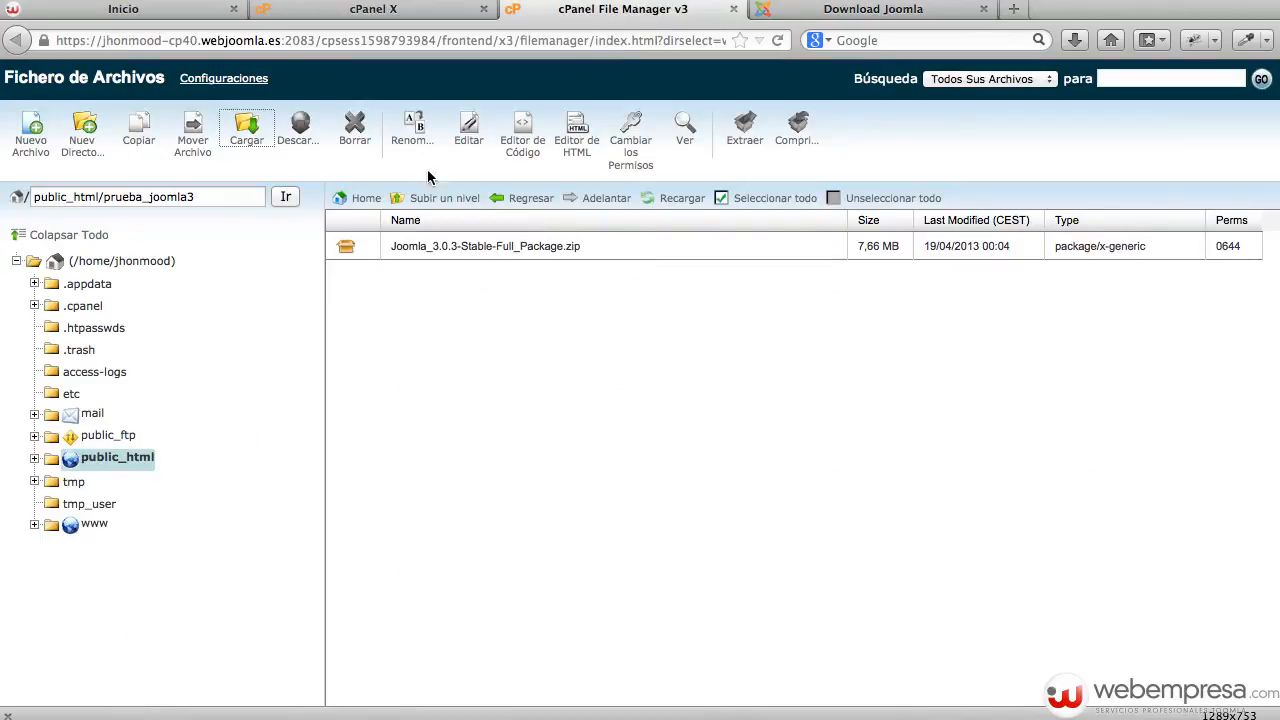
click(686, 203)
click(523, 256)
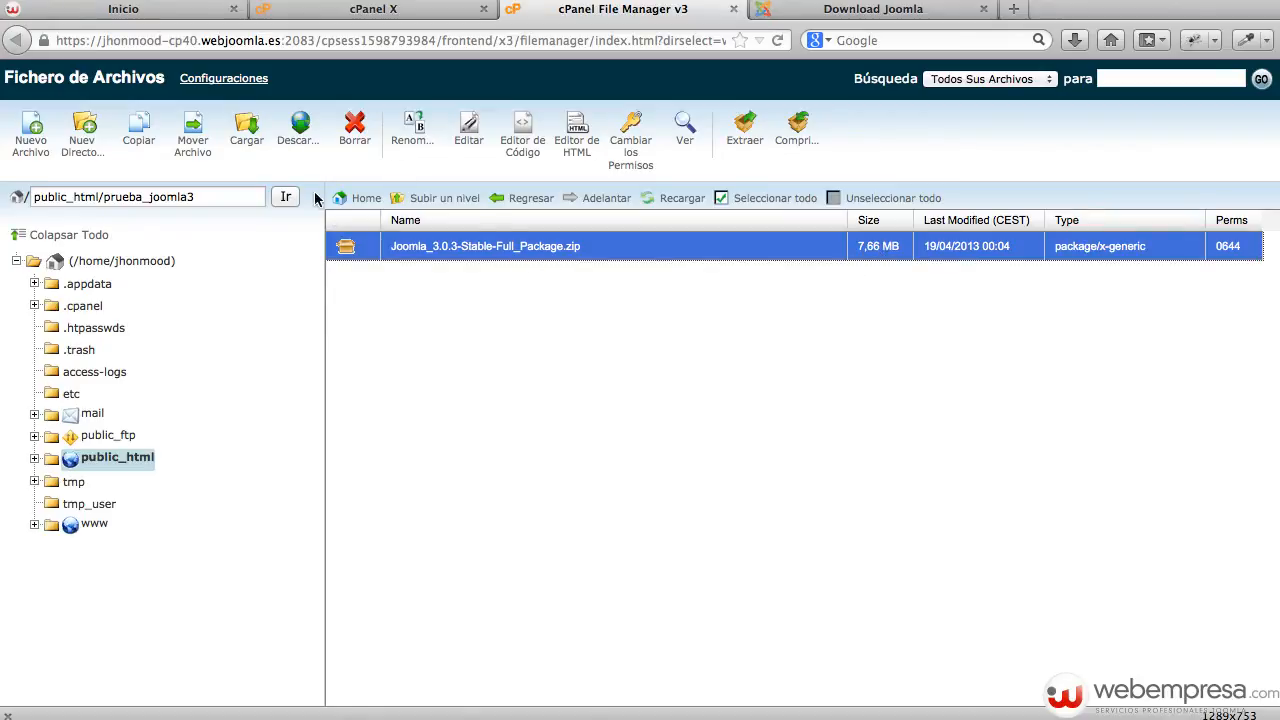
Extract Joomla_3.0.3-Stable-Full_Package.zip into /public_html/prueba_joomla3 and close the results window.
click(733, 138)
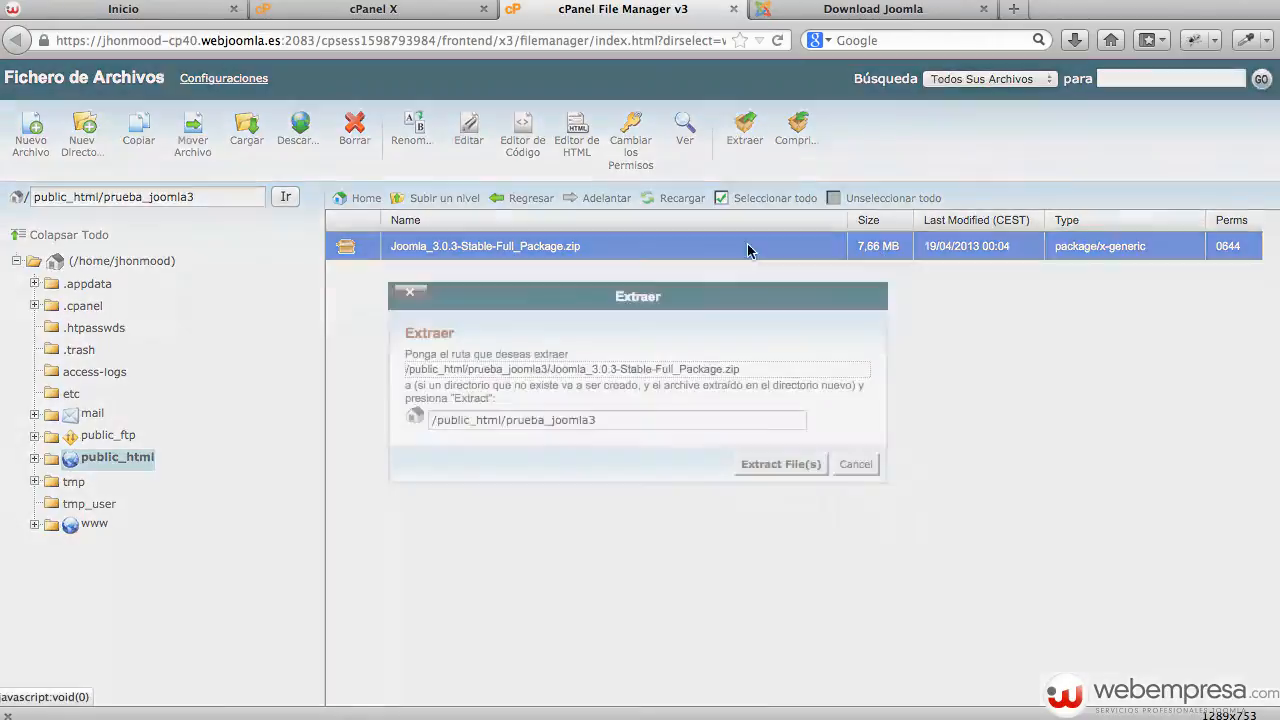
click(791, 466)
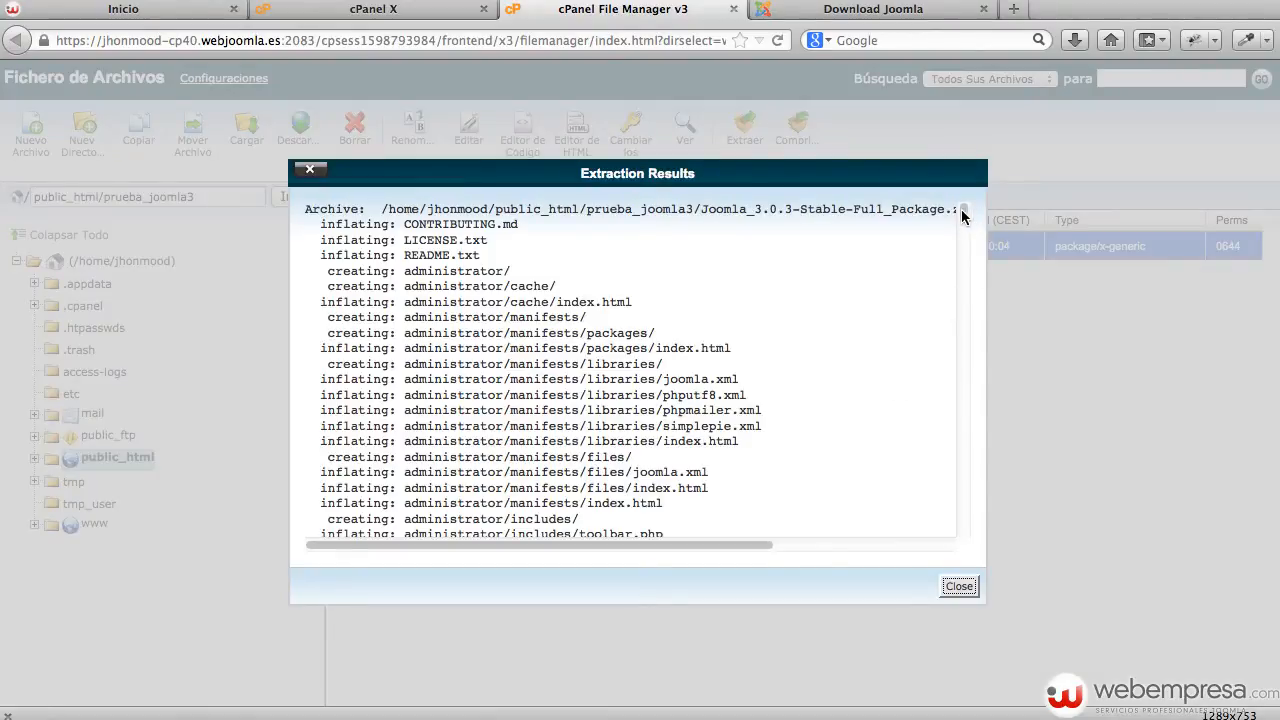
drag(962, 212, 945, 533)
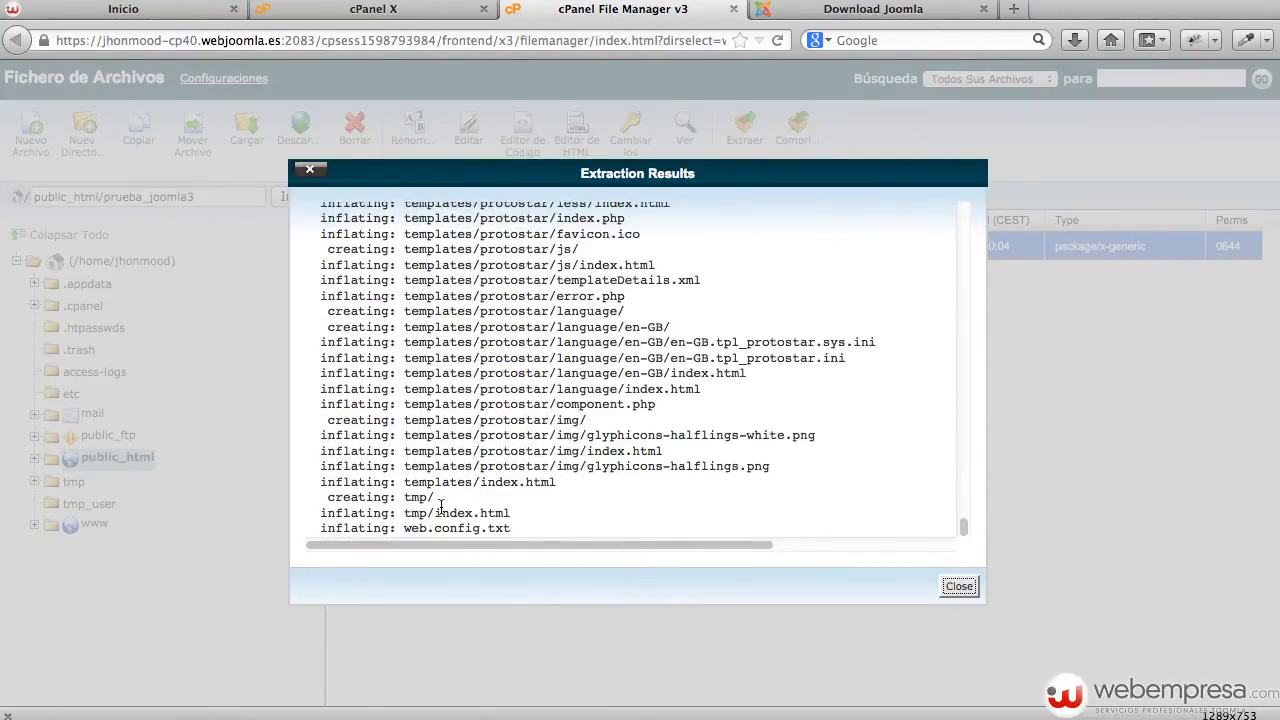
click(957, 584)
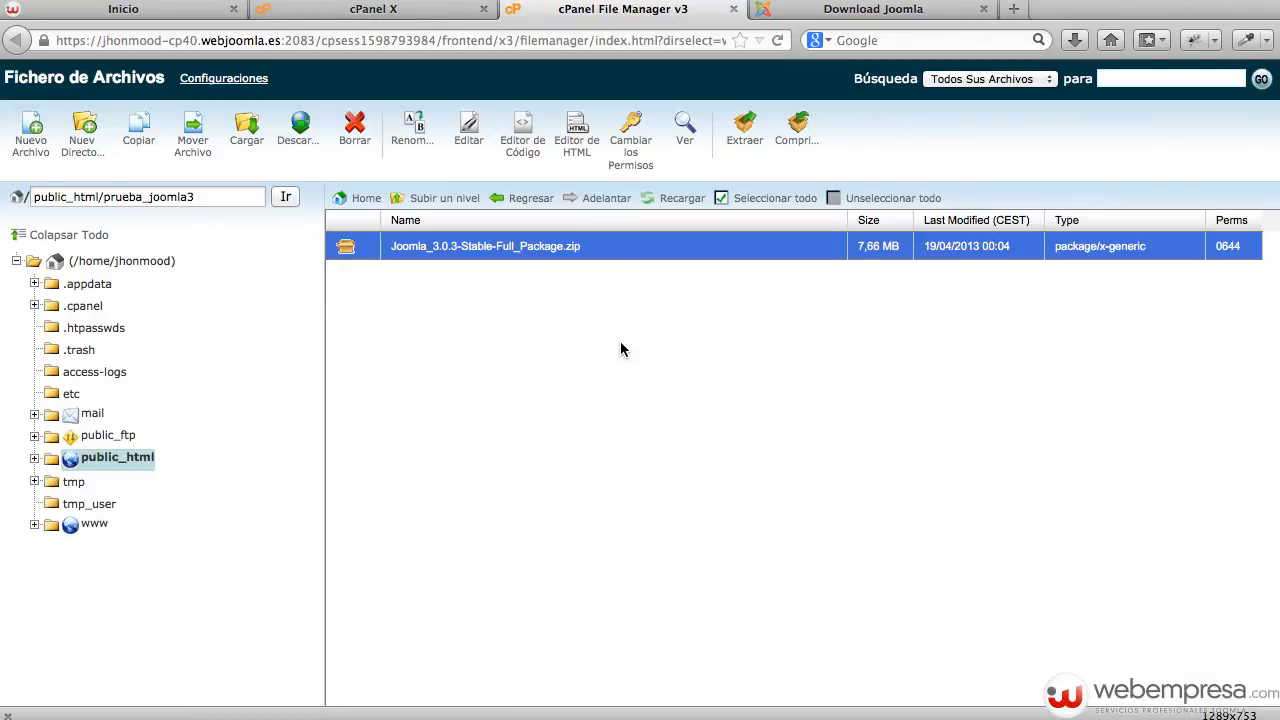
Refresh the prueba_joomla3 listing and browse the extracted Joomla files.
click(668, 198)
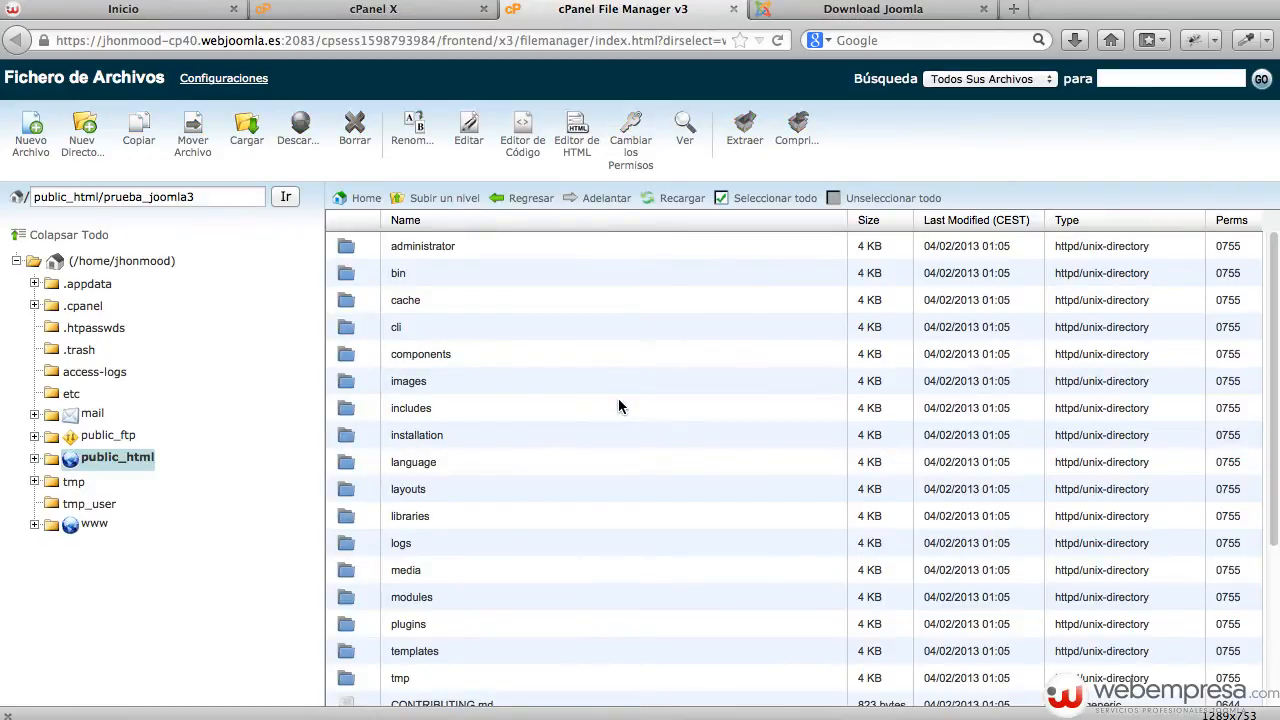
scroll(618, 400, down, 5)
scroll(616, 400, up, 5)
scroll(617, 405, down, 5)
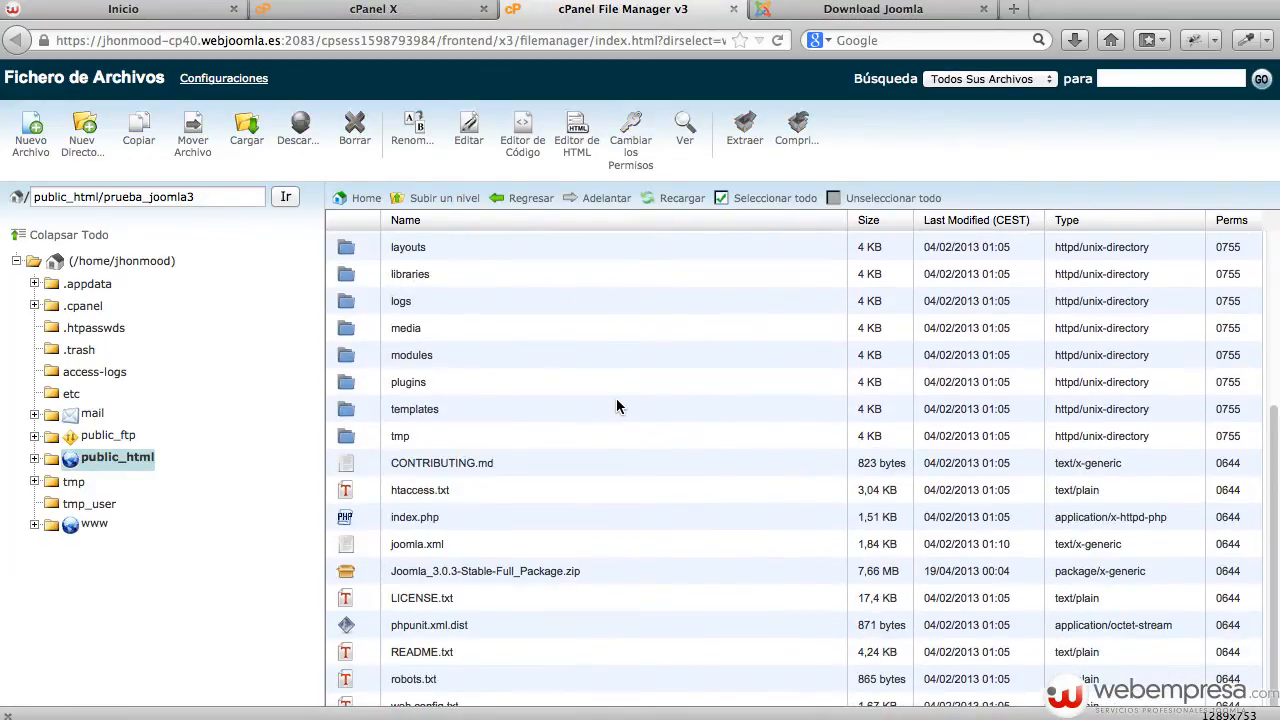
Delete the Joomla_3.0.3 zip package from prueba_joomla3 and refresh the listing.
click(639, 569)
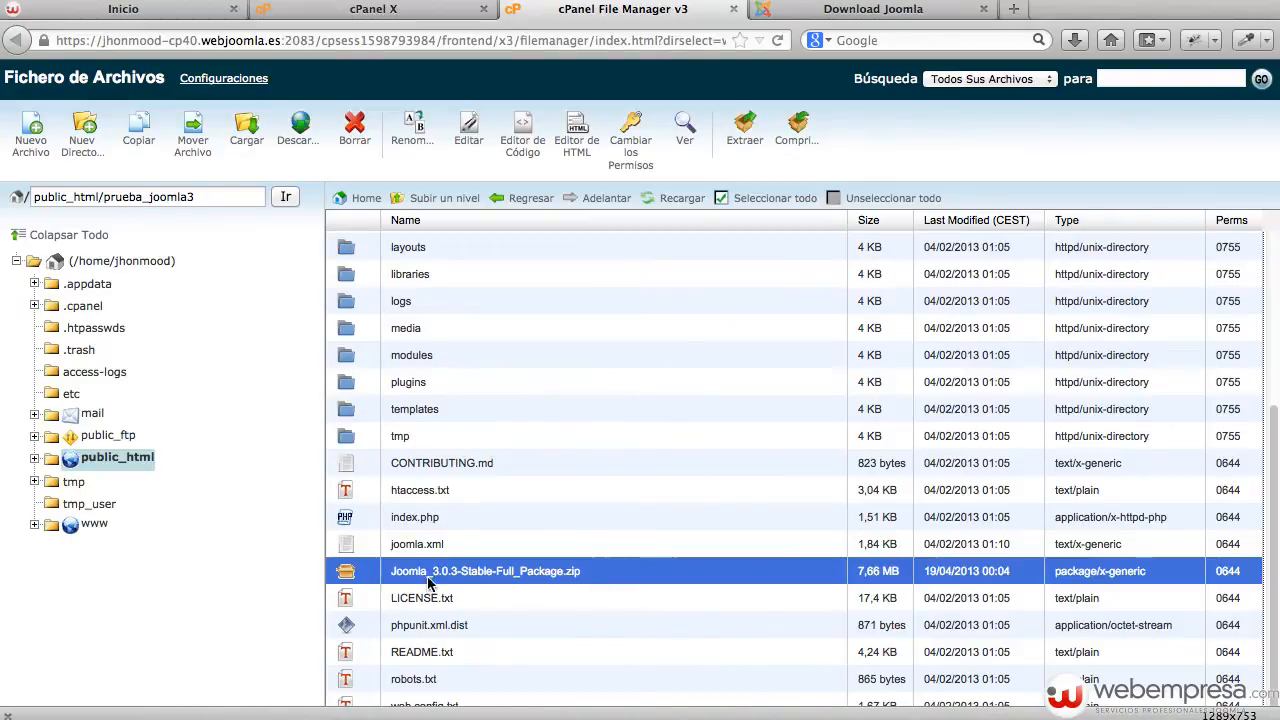
click(354, 130)
click(769, 444)
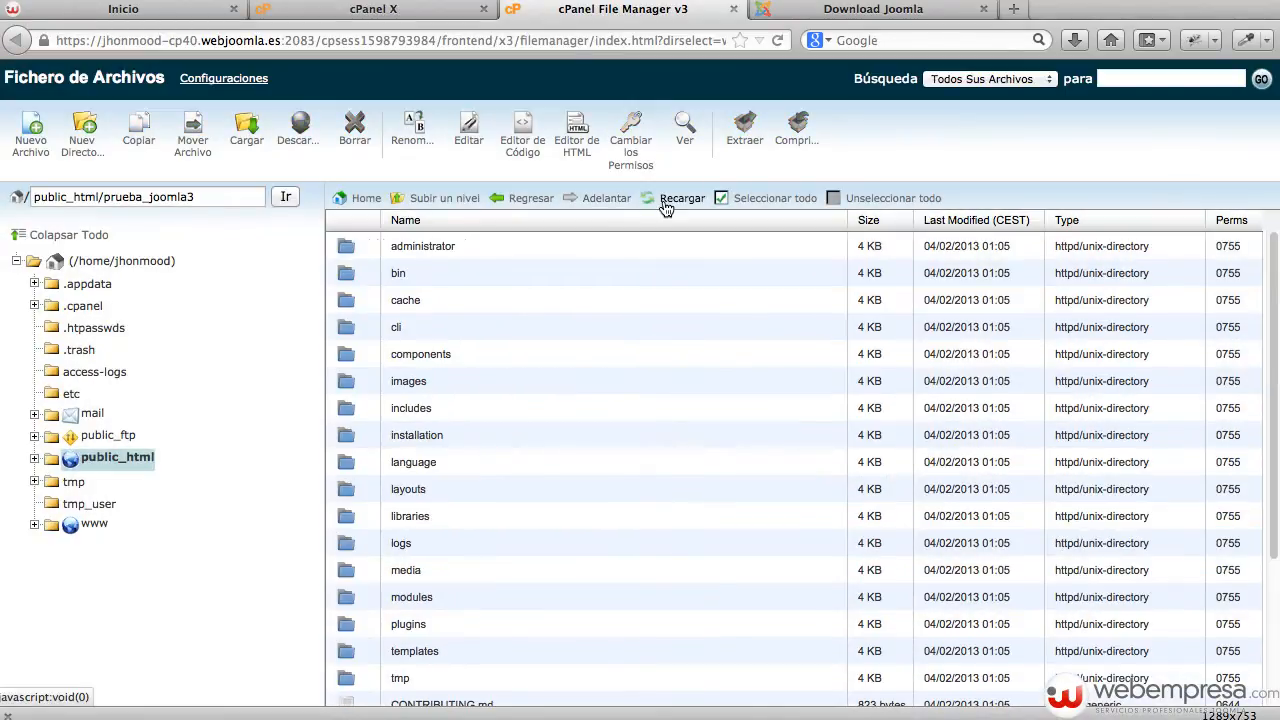
click(668, 199)
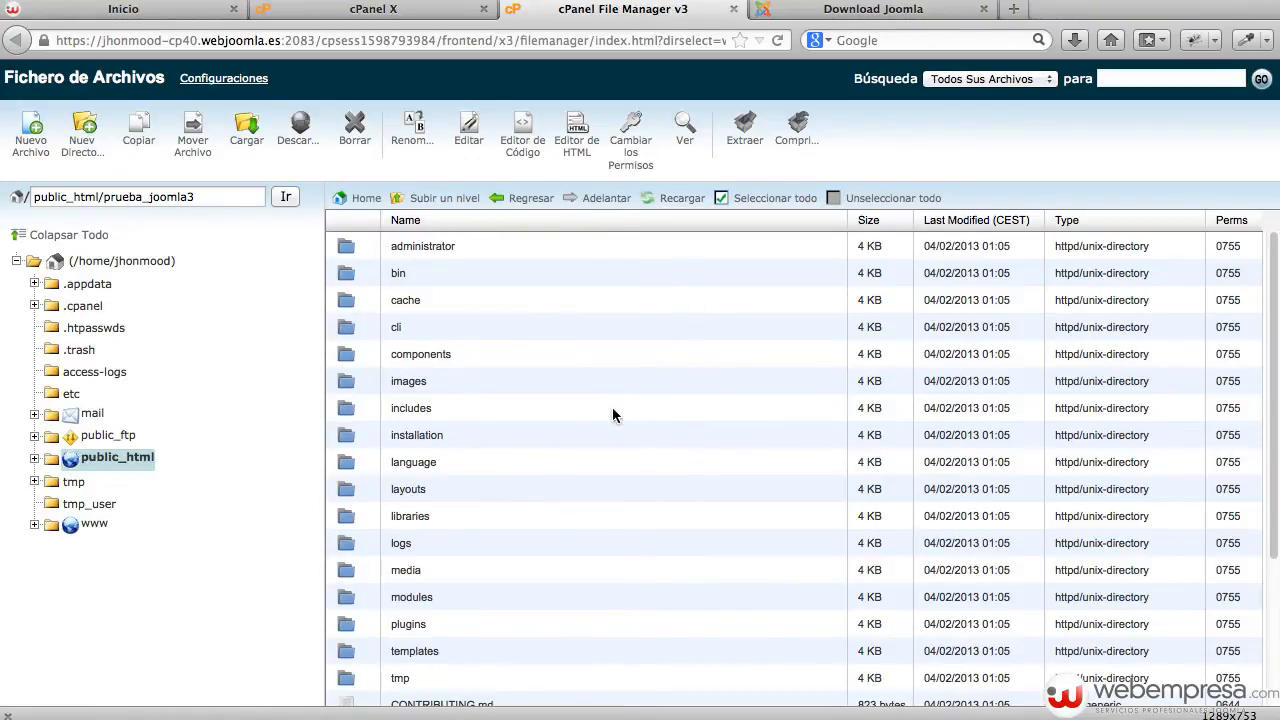
Check the folder contents, copy the prueba_joomla3 folder name, and return to the site's Inicio page.
scroll(490, 389, down, 2)
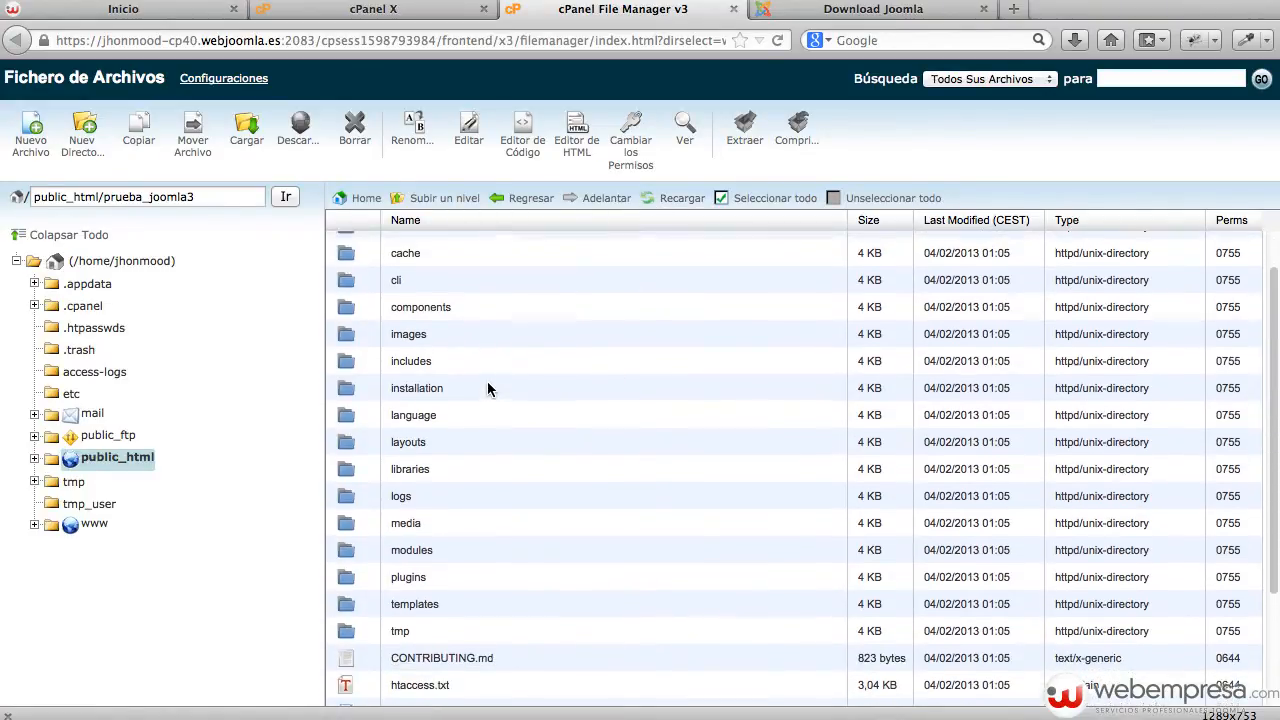
scroll(488, 389, up, 2)
scroll(482, 305, down, 4)
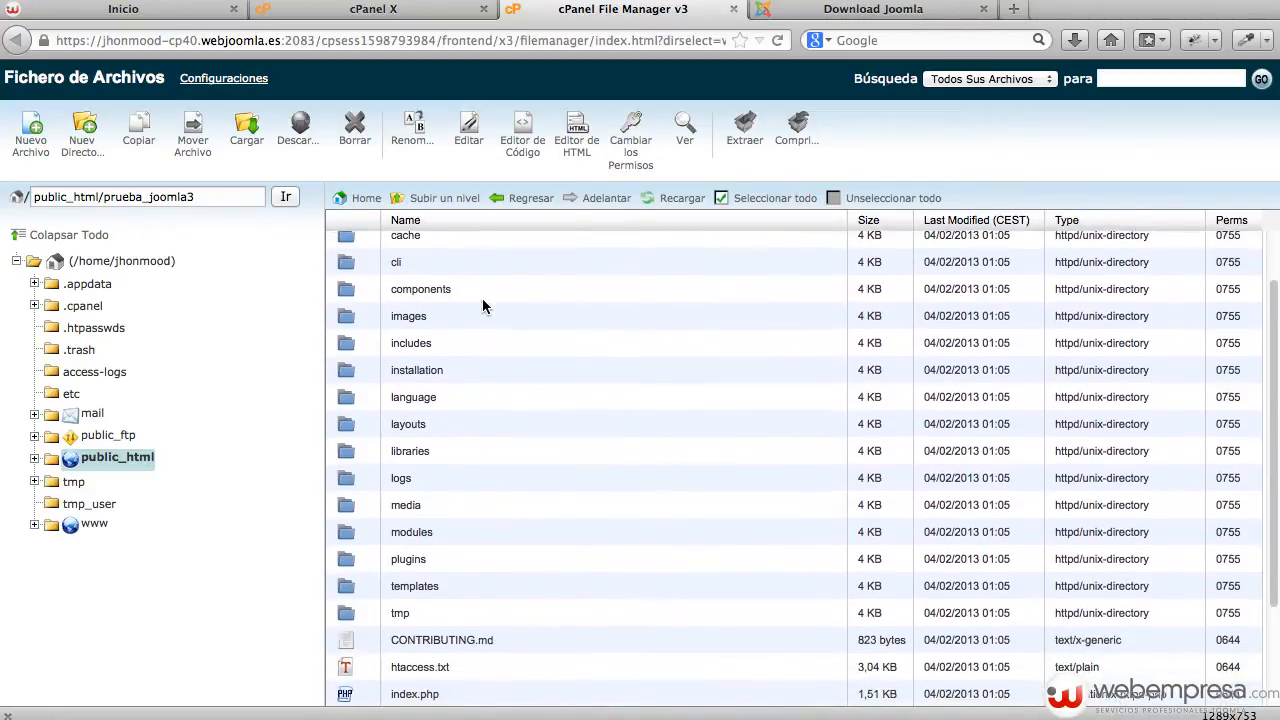
scroll(482, 305, up, 4)
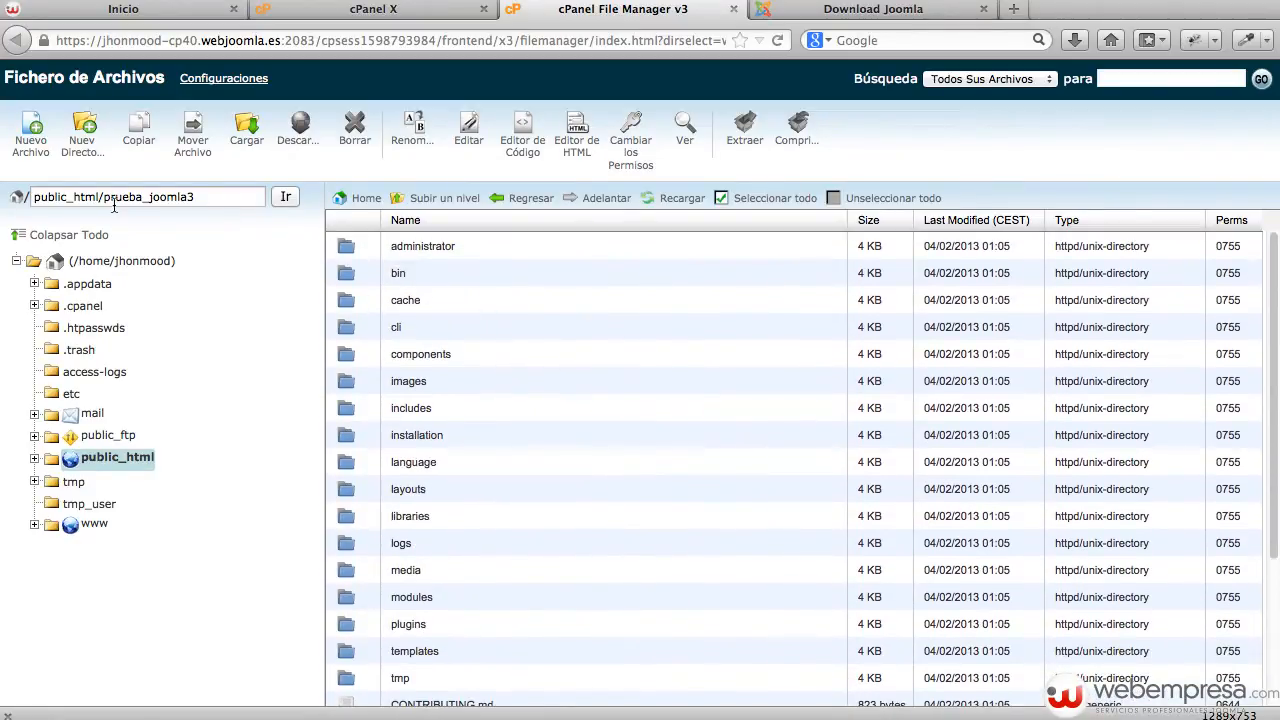
drag(104, 197, 200, 195)
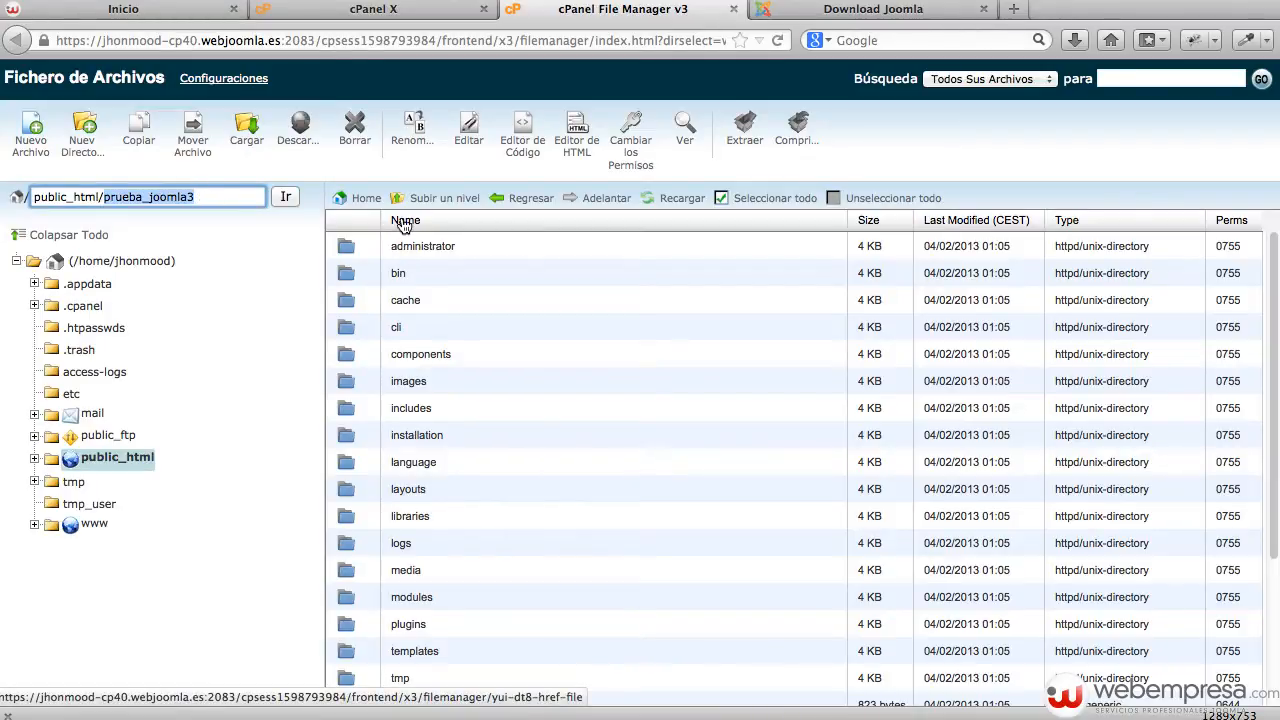
click(125, 9)
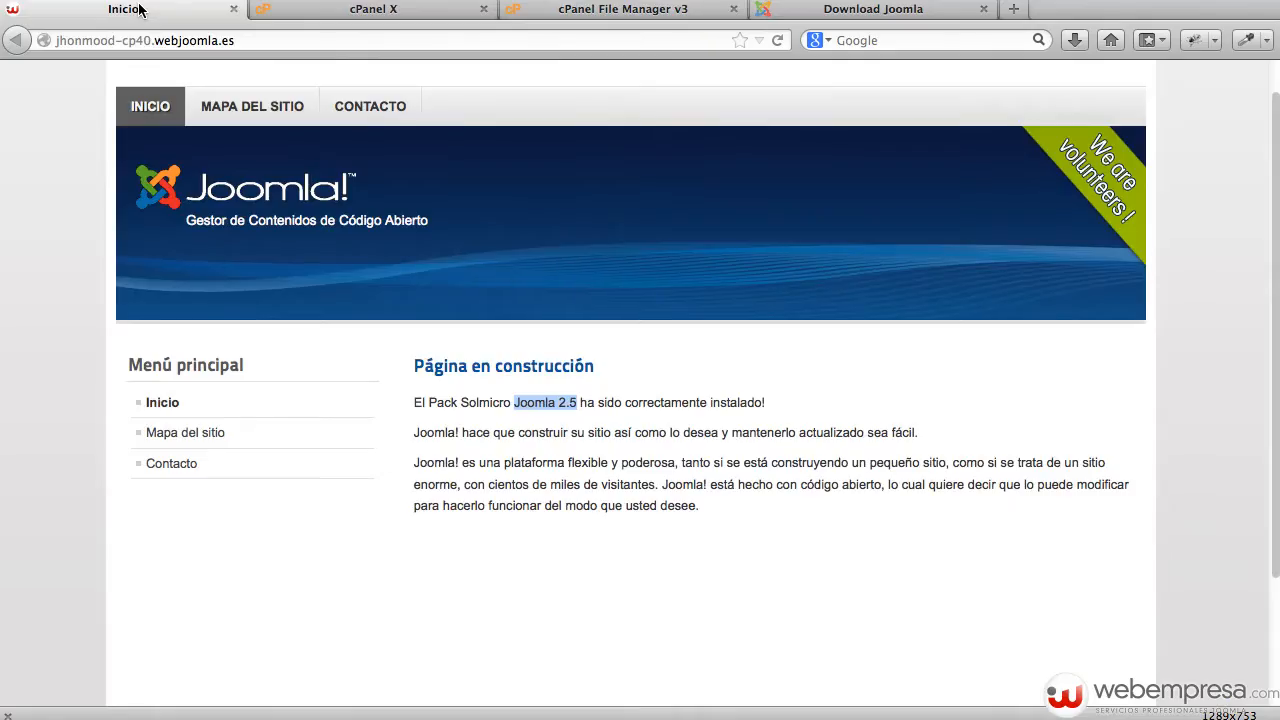
Load the Joomla 3 installer by appending /prueba_joomla3 to the site address.
click(281, 38)
click(281, 38)
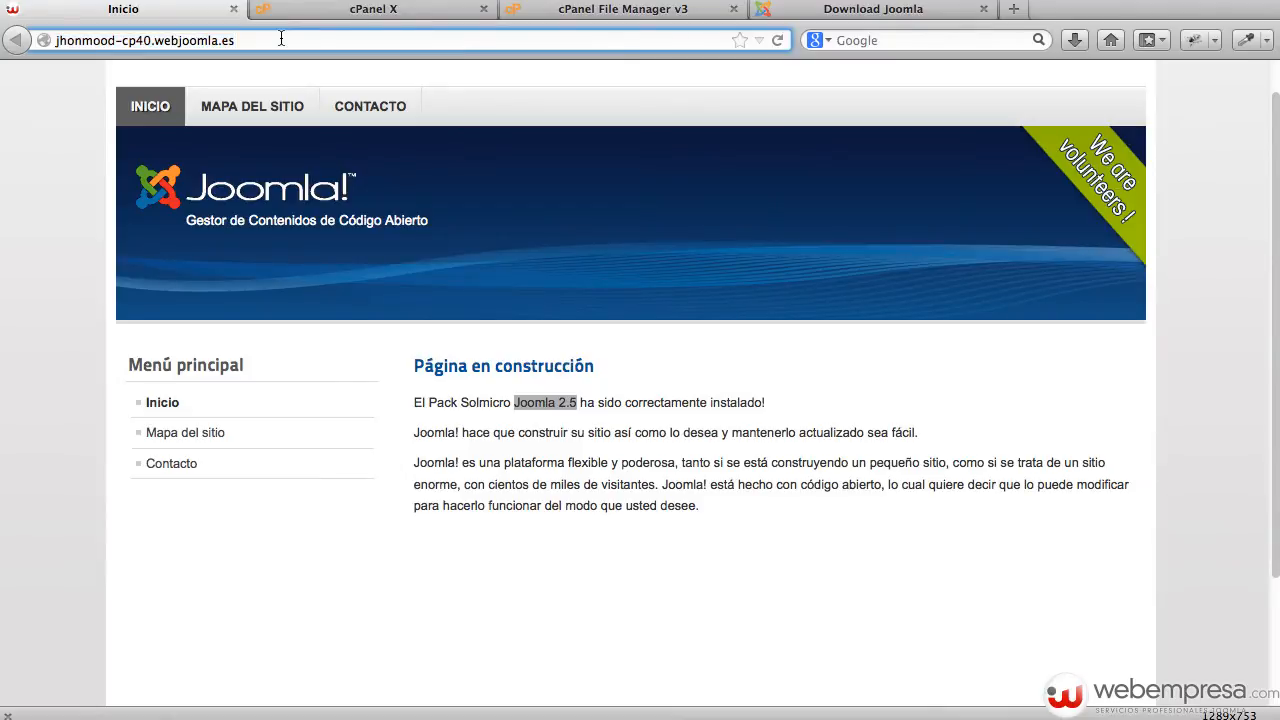
text(/prueba_joomla3)
key(Return)
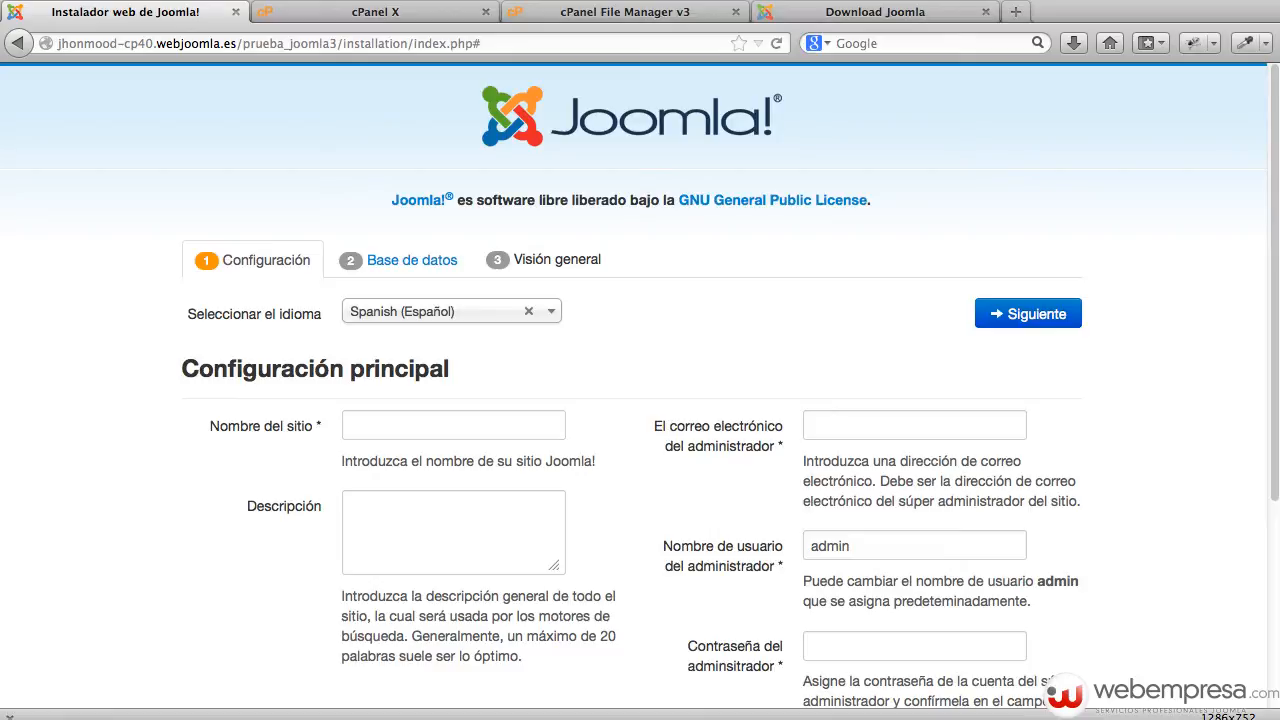
Hide the PHP error page and enter site name 'Mi Sitio Joomla 3.0' with description 'Sitio de Prueba'.
click(399, 264)
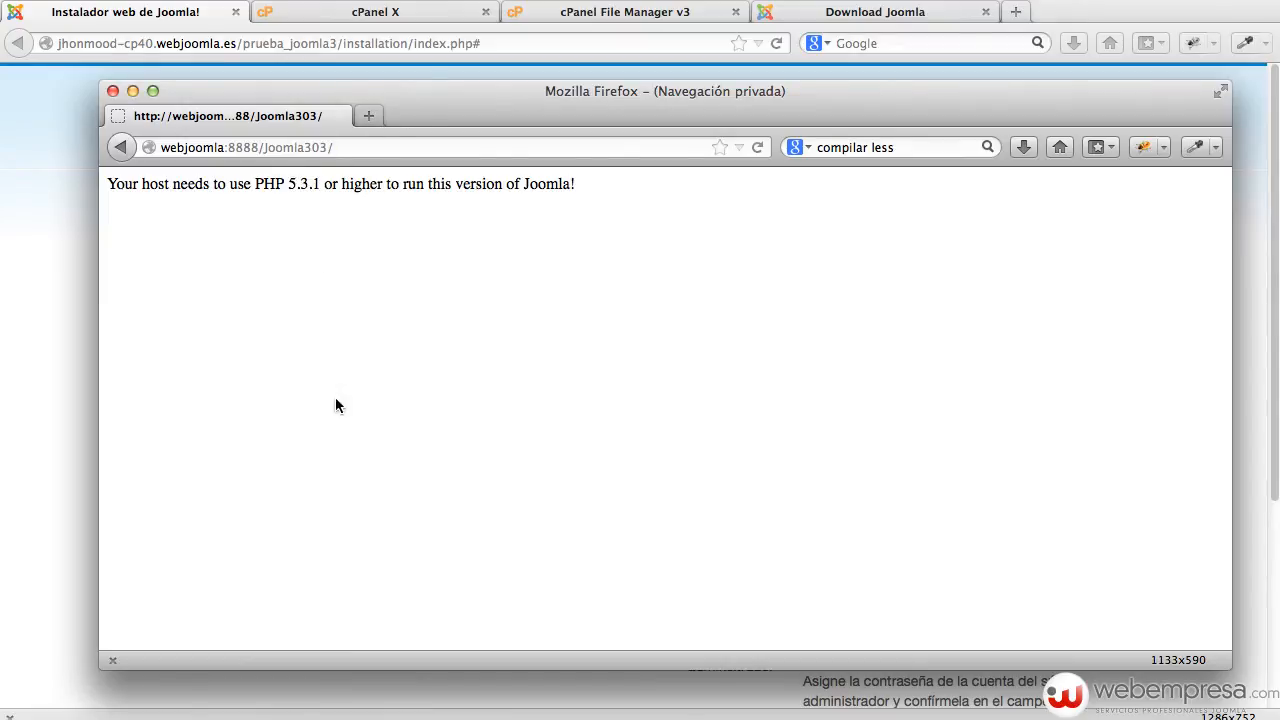
double_click(455, 88)
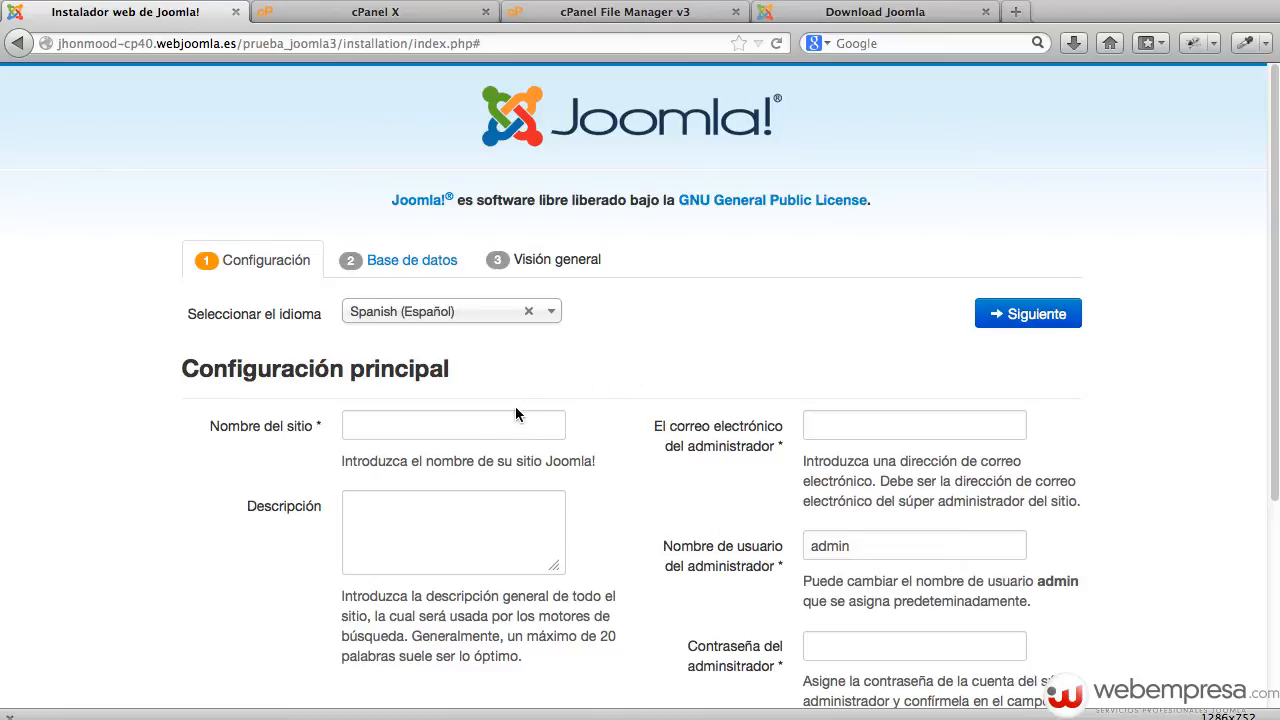
click(422, 433)
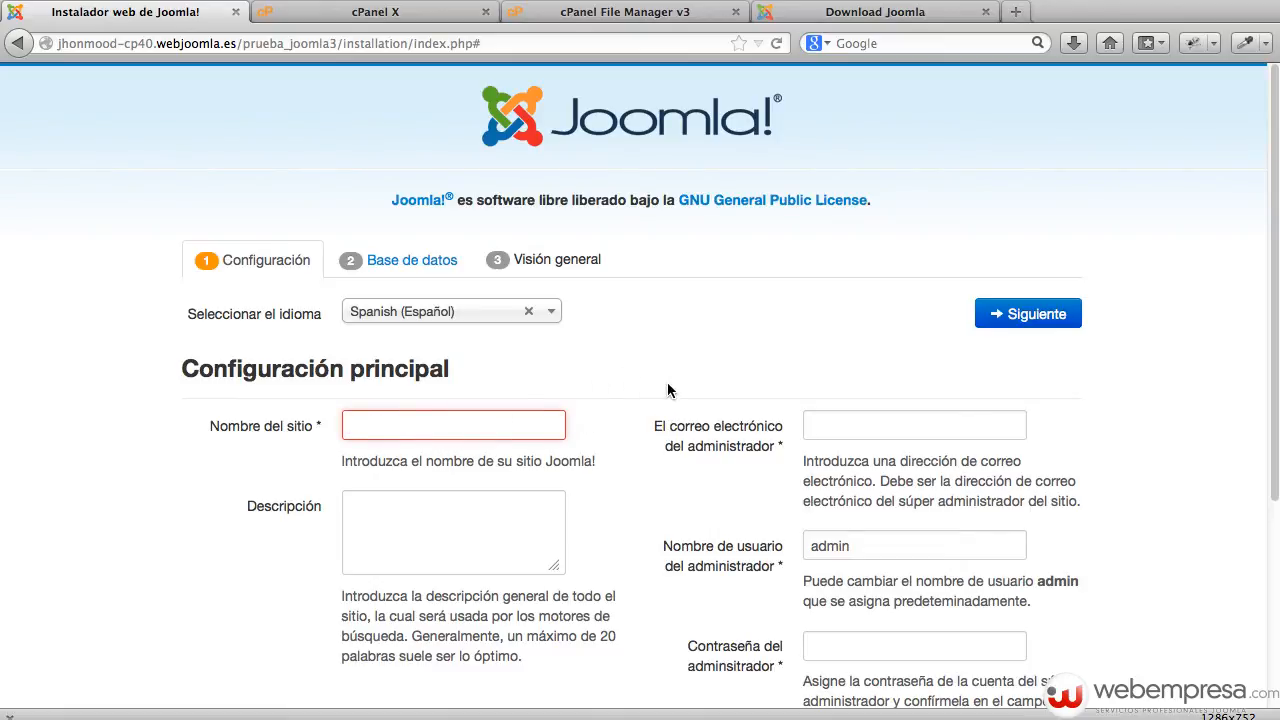
text(Mi Sit)
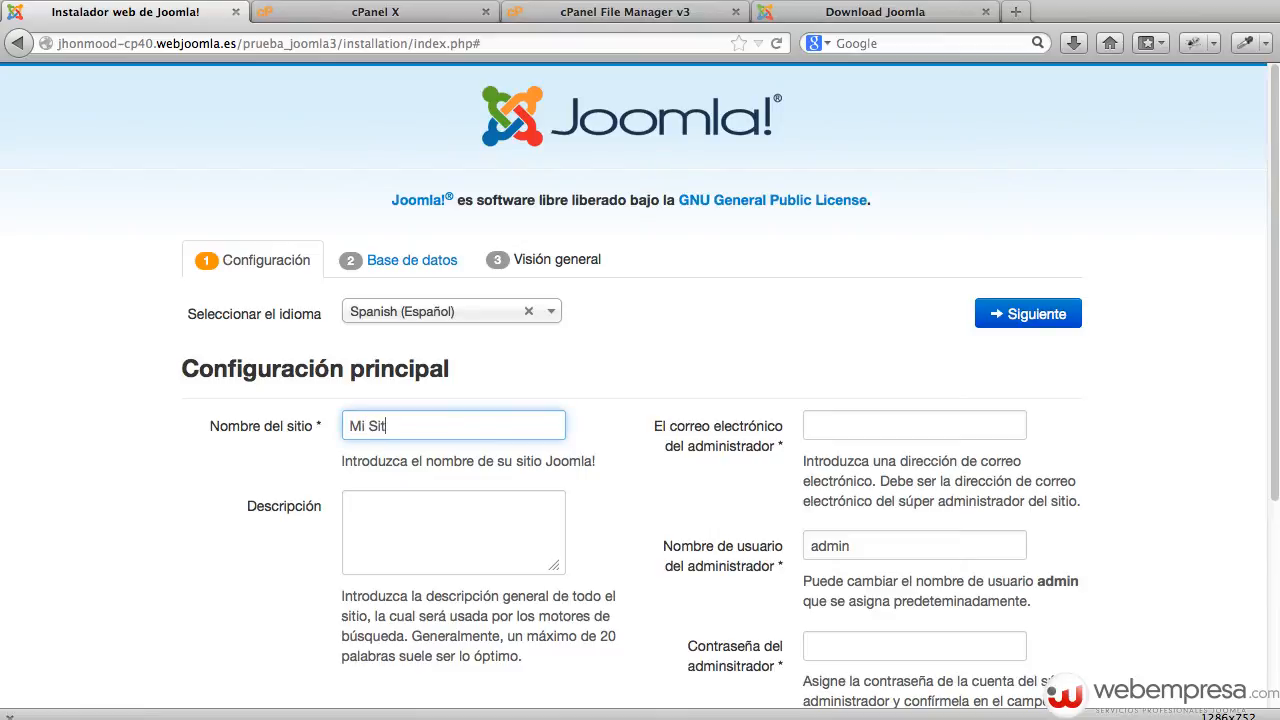
text(io Joomla 3.0)
click(448, 544)
text(Si)
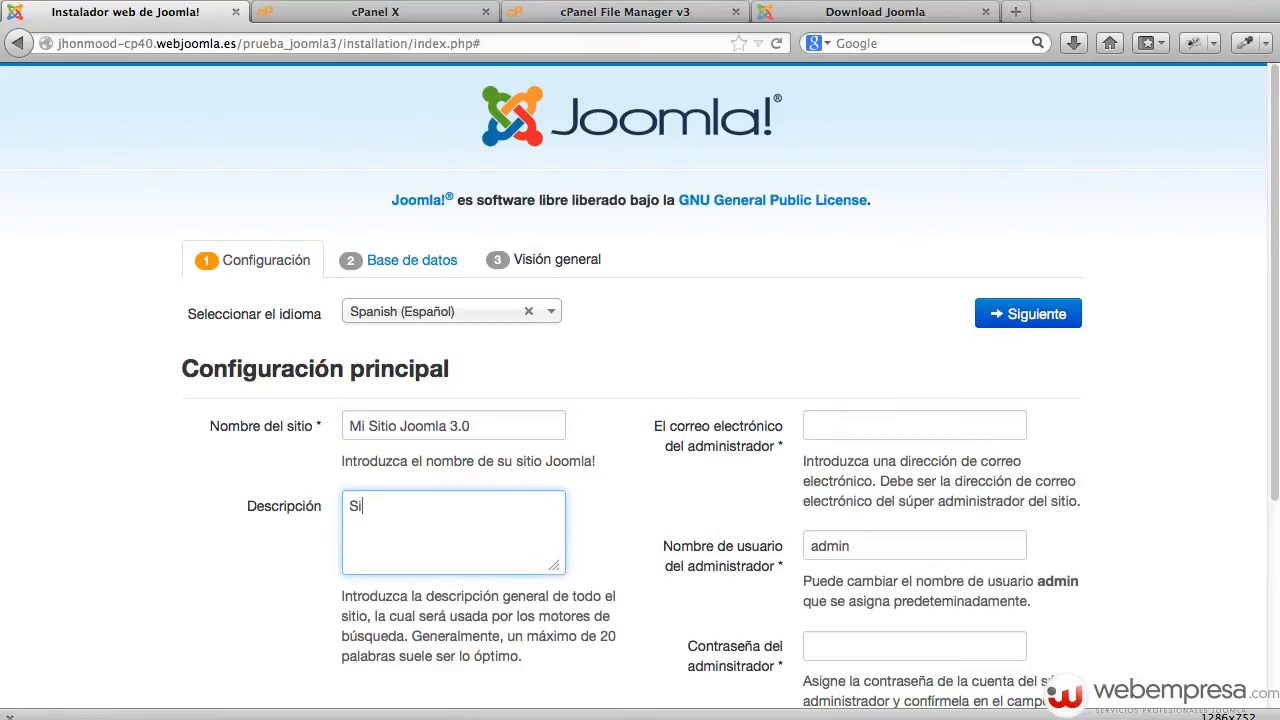
text(tio de Prueba)
Fill in the administrator e-mail, username and matching password, then continue to the database step.
click(854, 432)
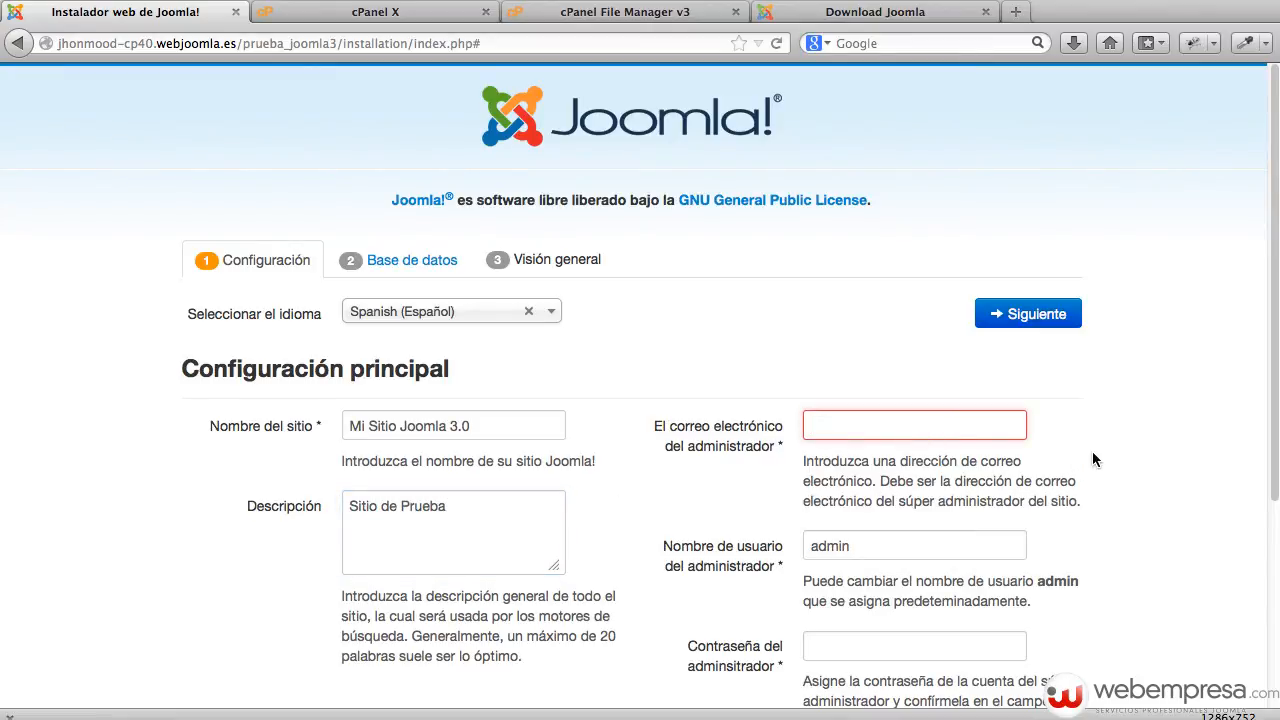
text(admin@admin.com)
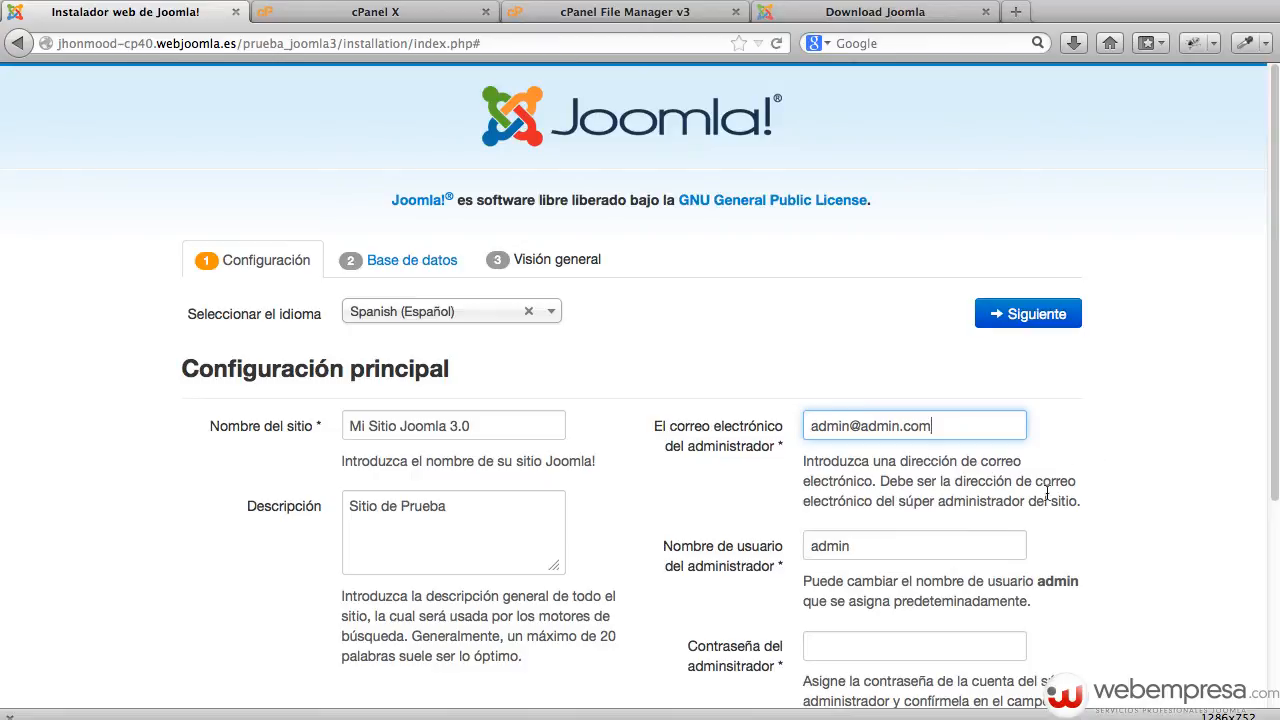
scroll(900, 546, down, 1)
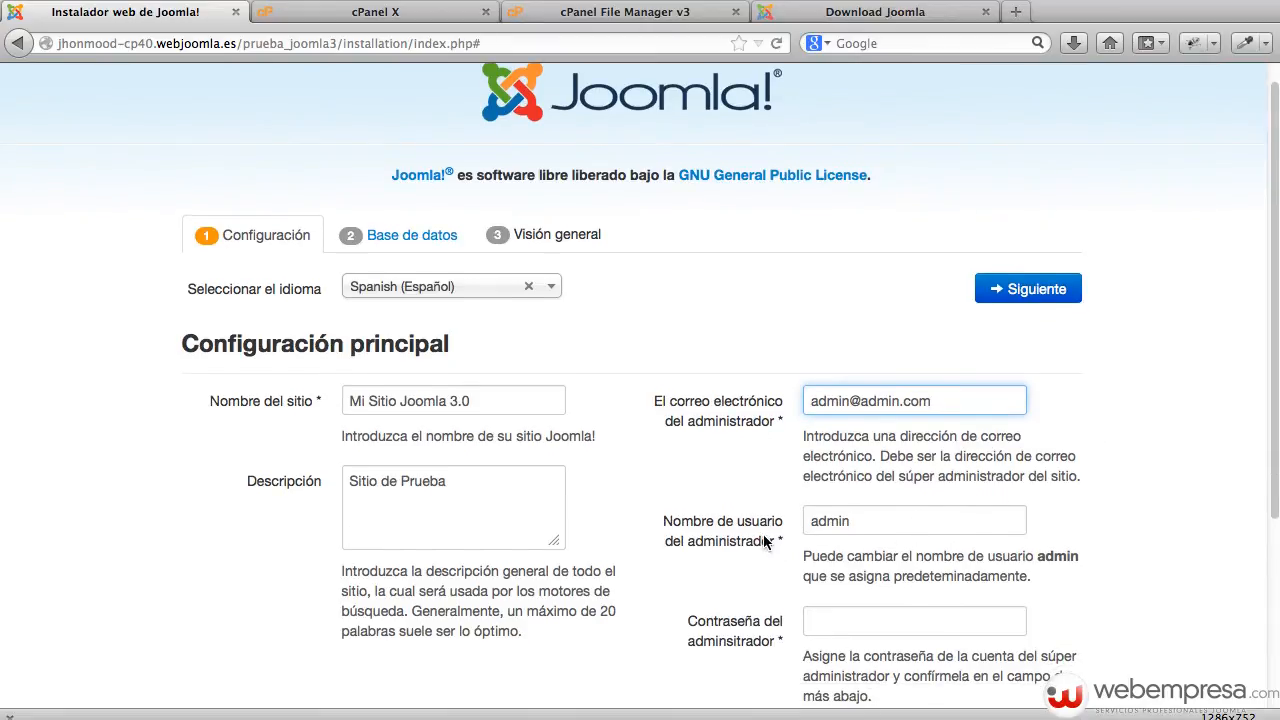
scroll(894, 512, down, 3)
double_click(871, 439)
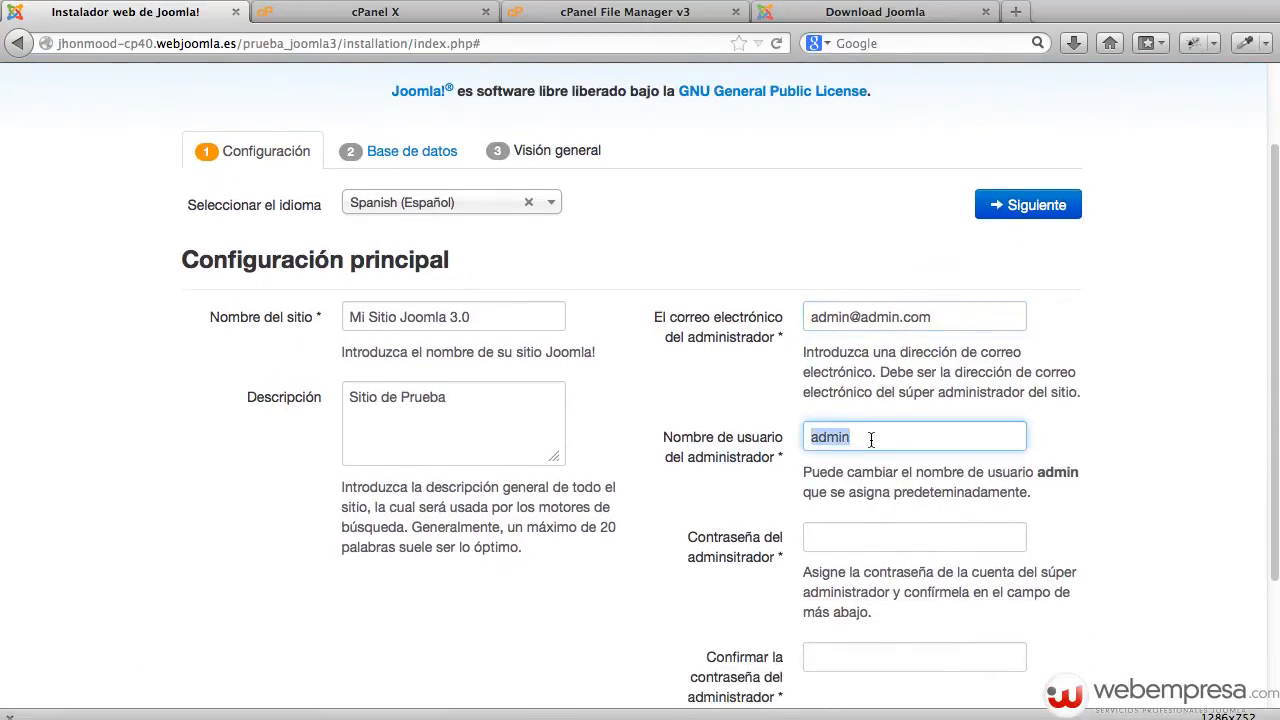
click(854, 540)
text(12345678)
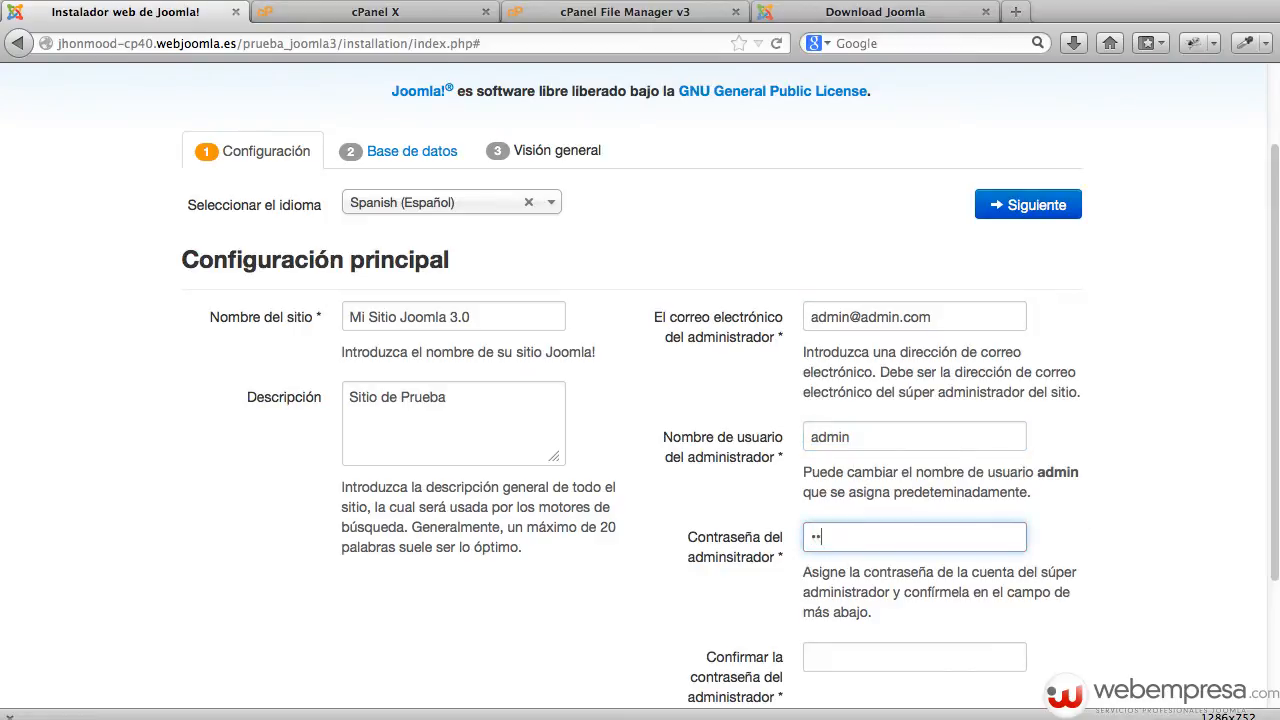
key(Tab)
text(12345678)
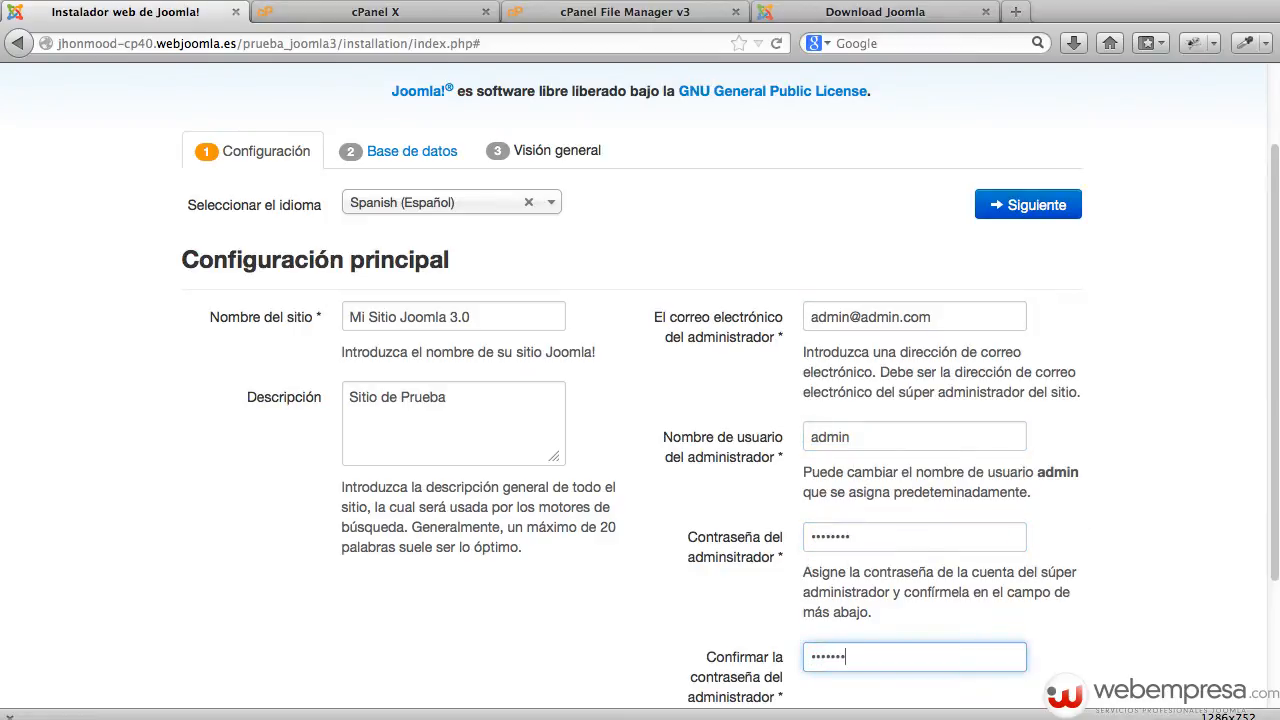
click(967, 439)
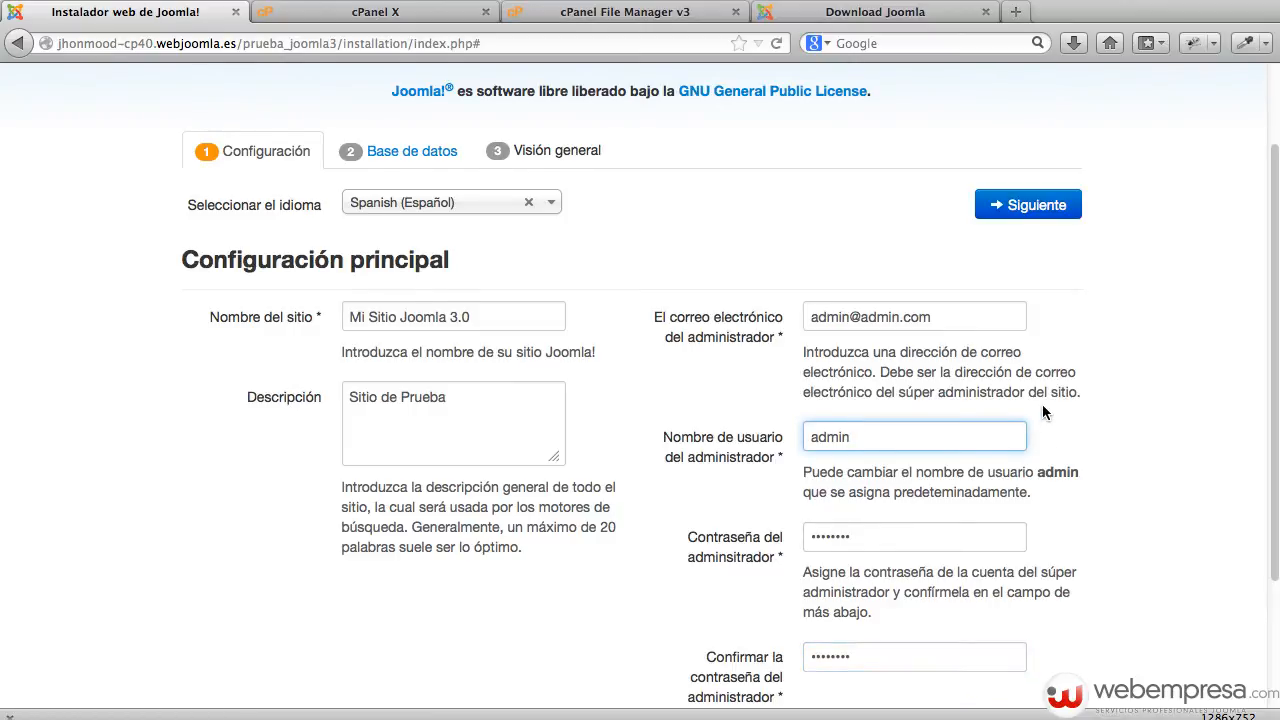
scroll(1042, 404, down, 3)
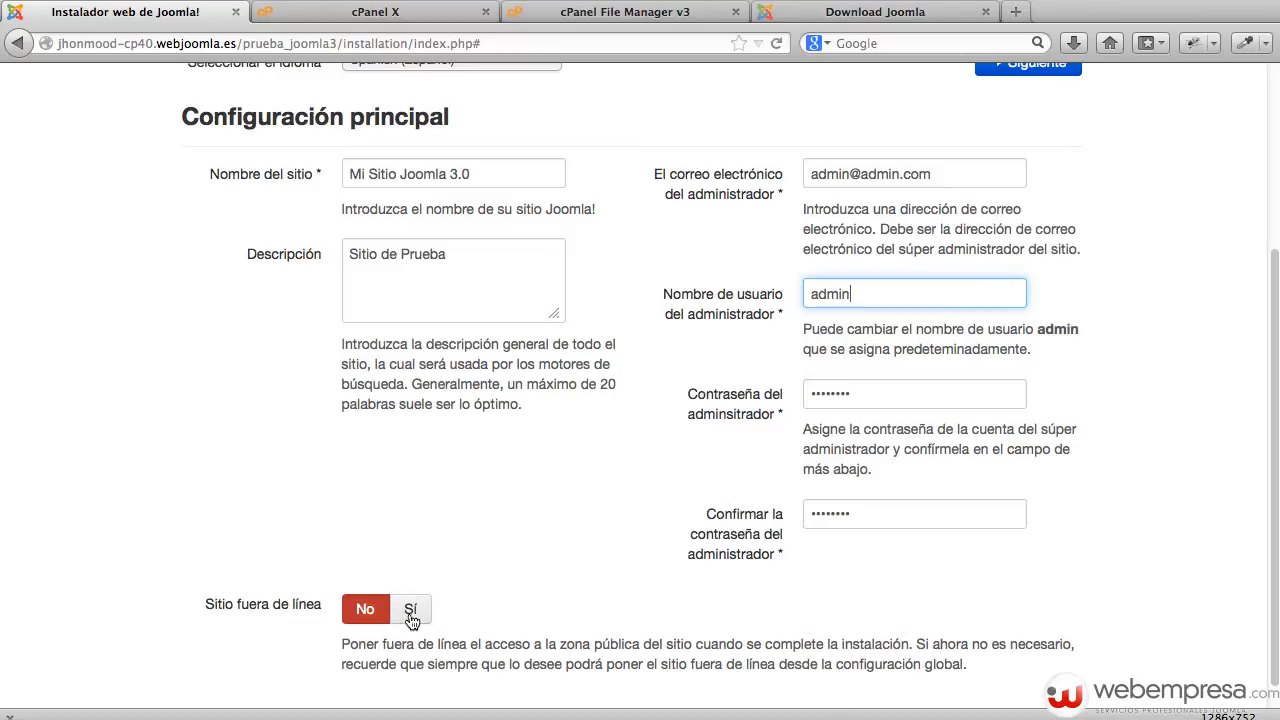
scroll(501, 597, up, 5)
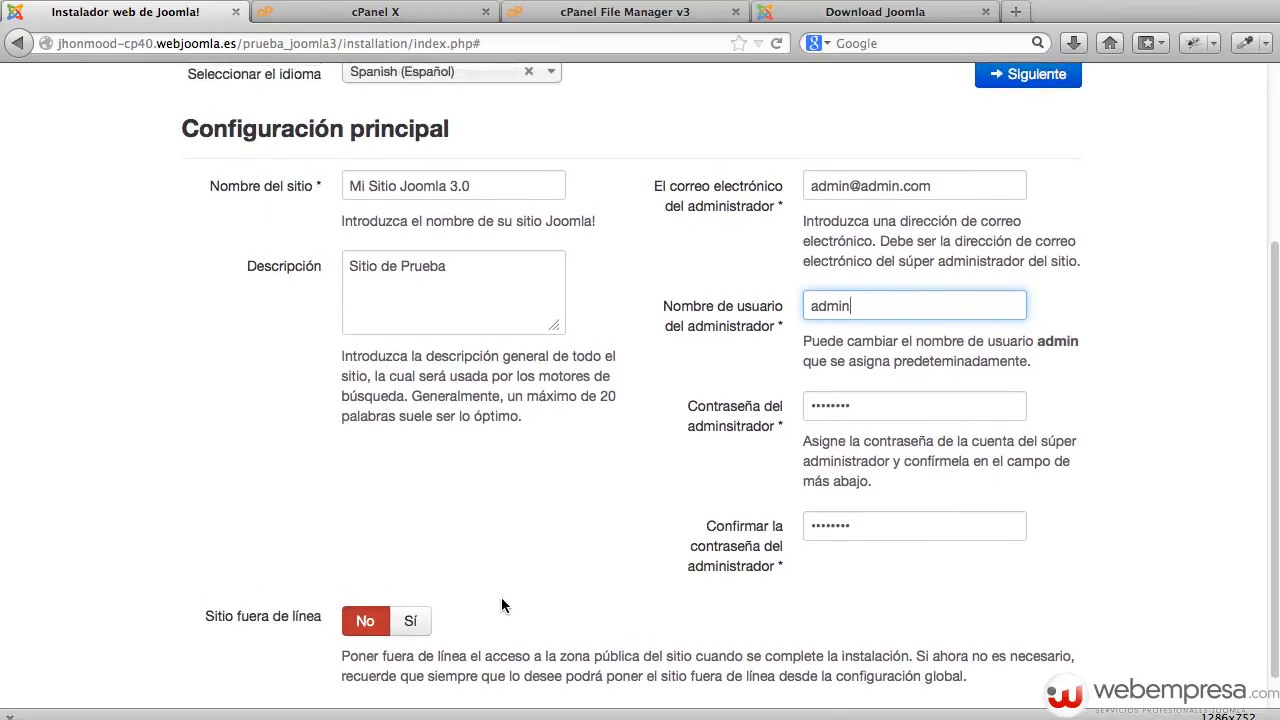
click(1035, 316)
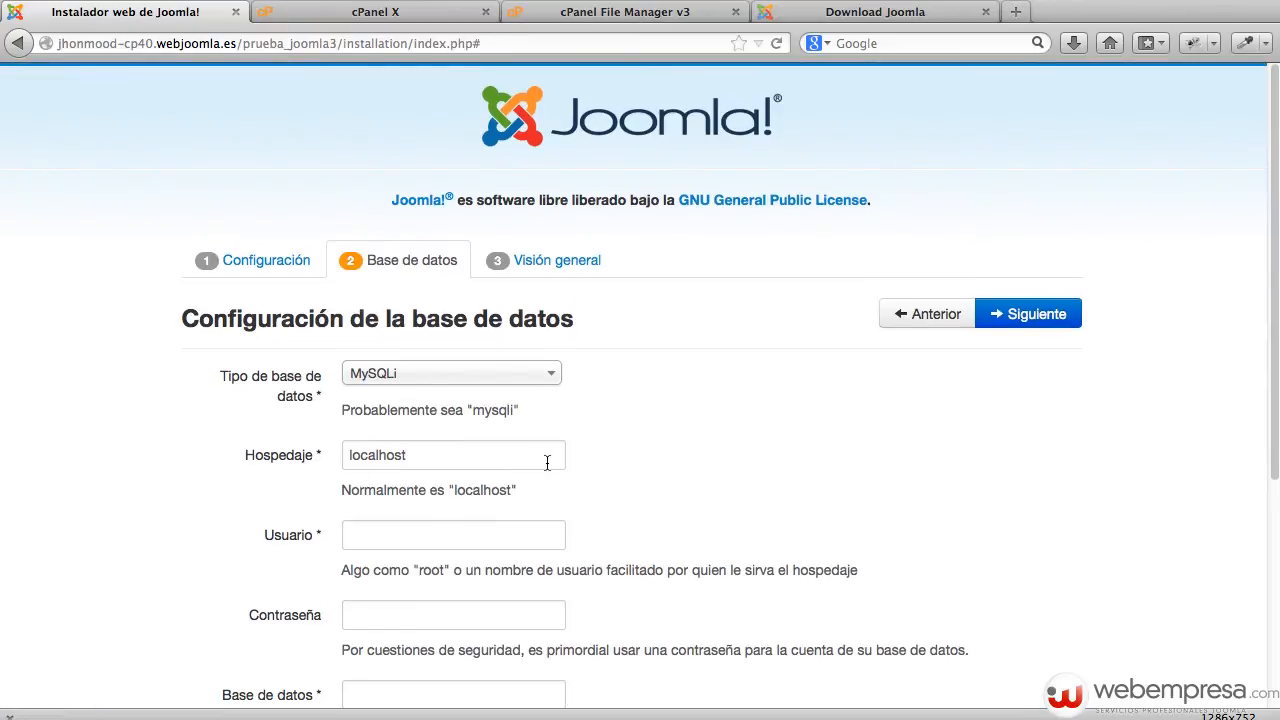
Keep host localhost and paste the database user name copied from the installation notes.
double_click(488, 454)
click(654, 452)
scroll(388, 592, down, 1)
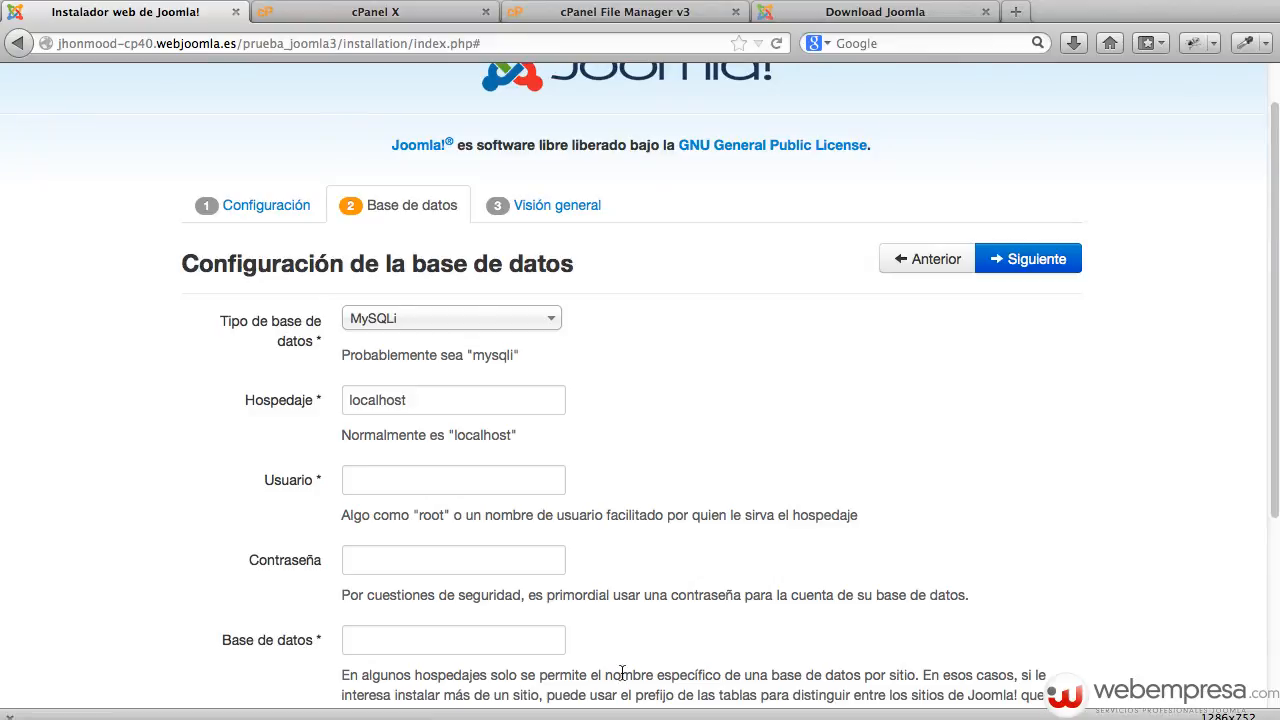
click(660, 719)
drag(685, 714, 866, 404)
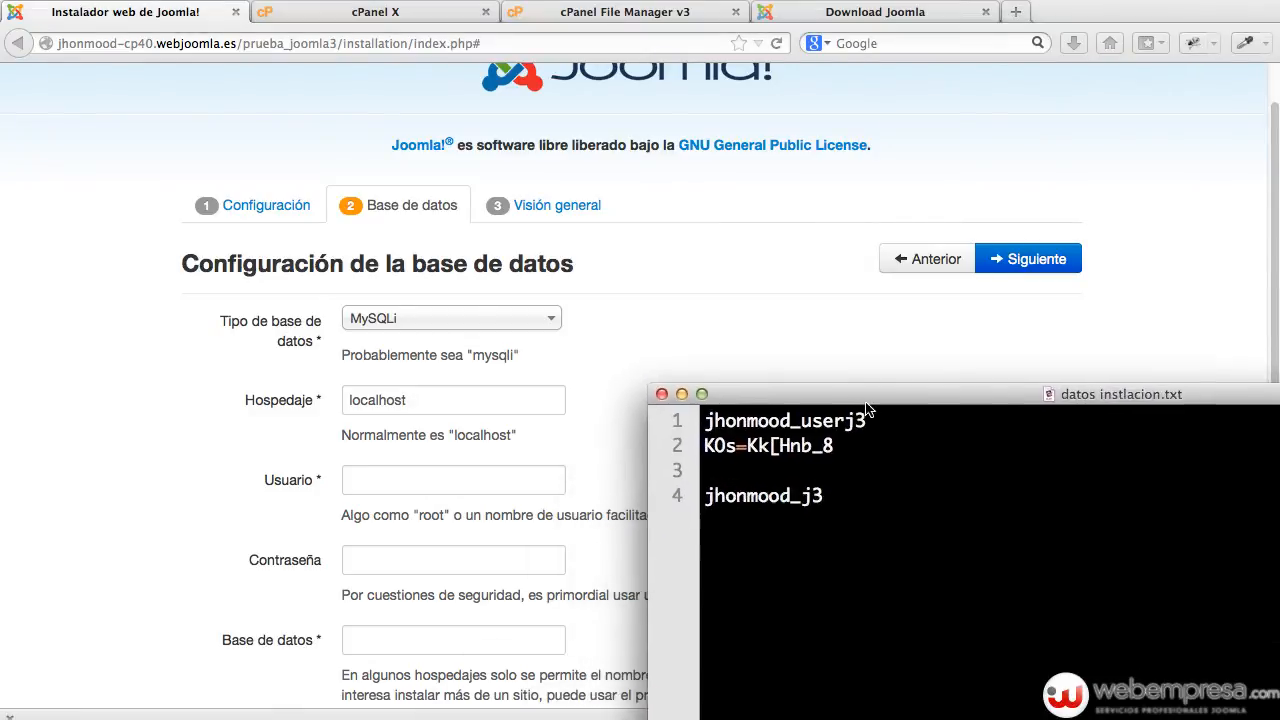
double_click(722, 418)
key(super+c)
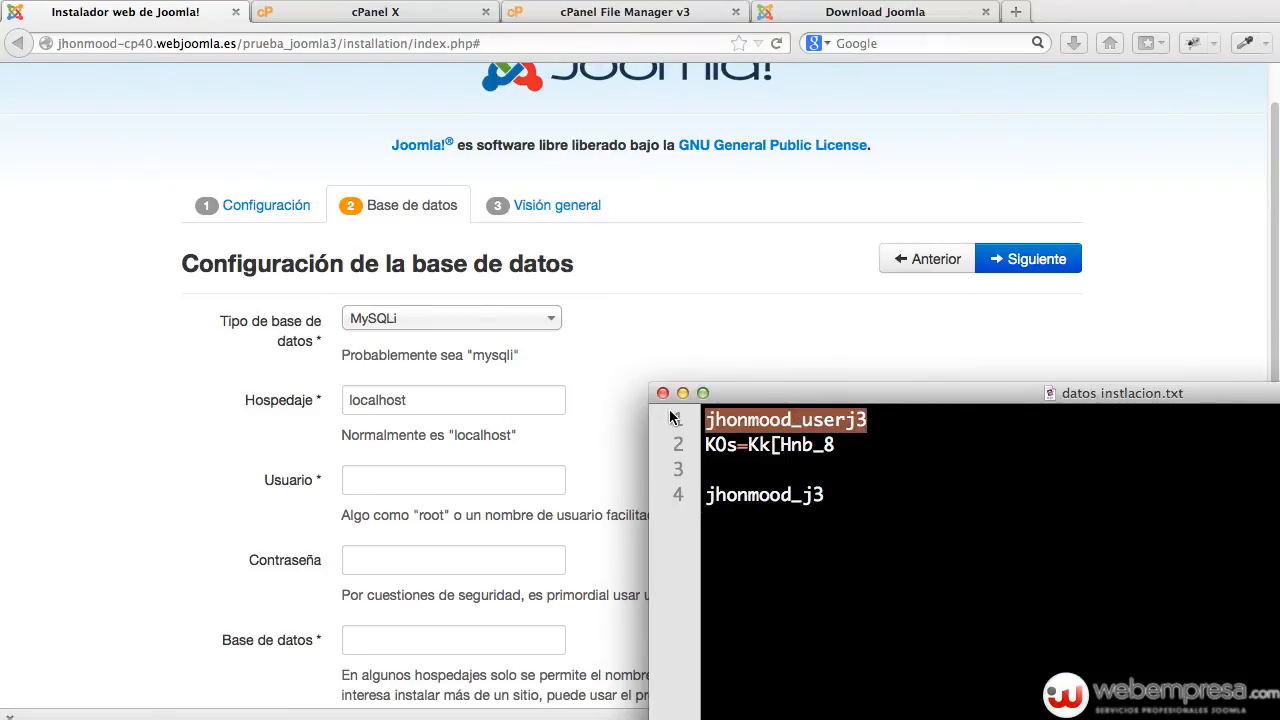
click(420, 481)
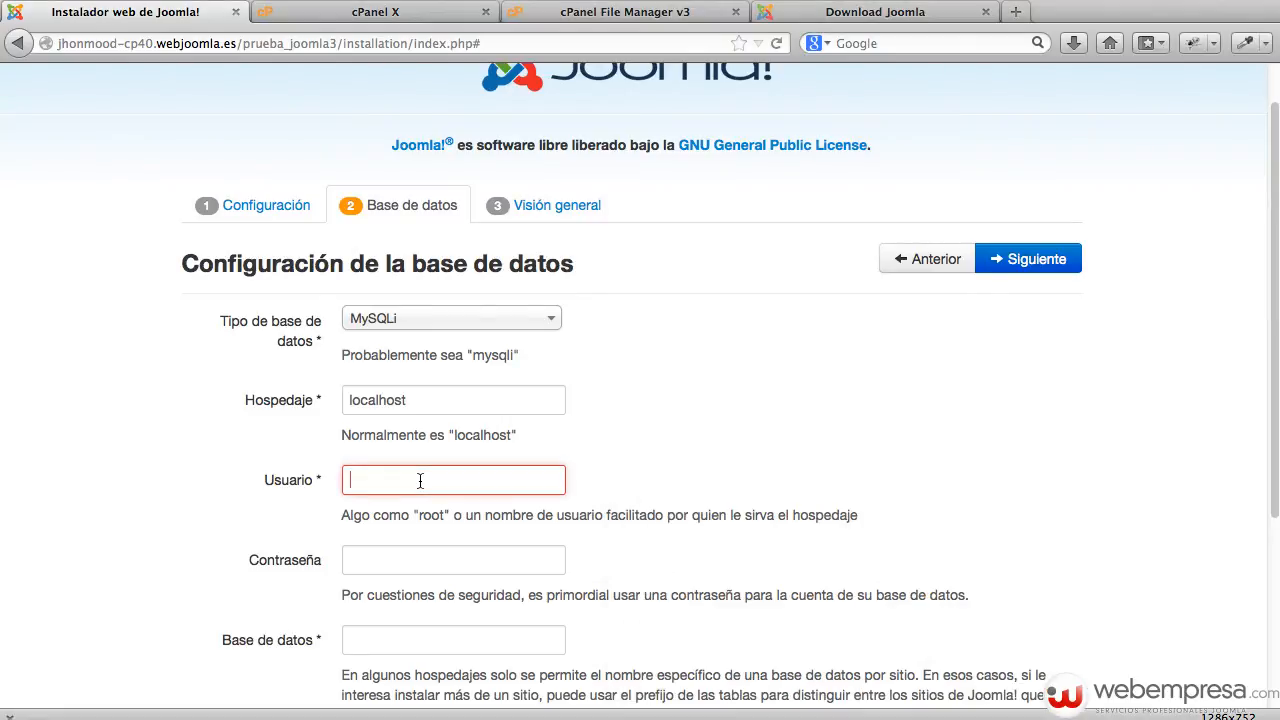
key(super+v)
Copy the database password from the notes into the password field.
key(super+Tab)
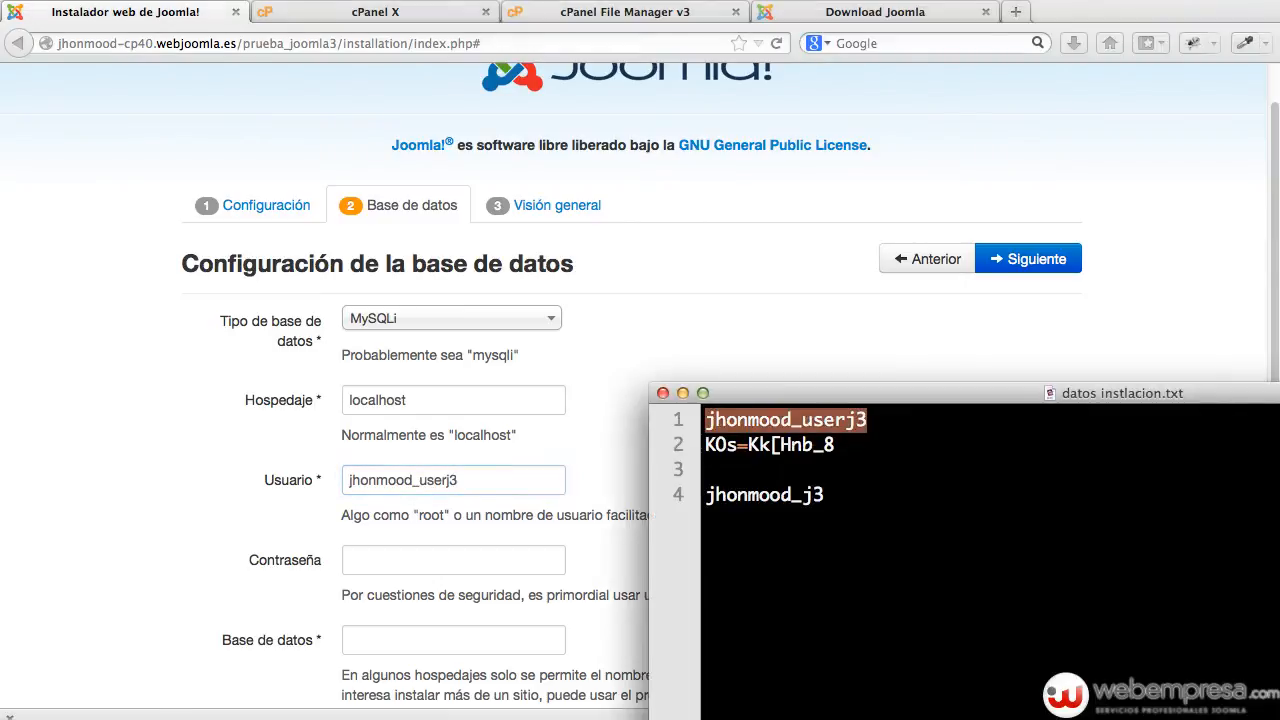
drag(840, 448, 692, 450)
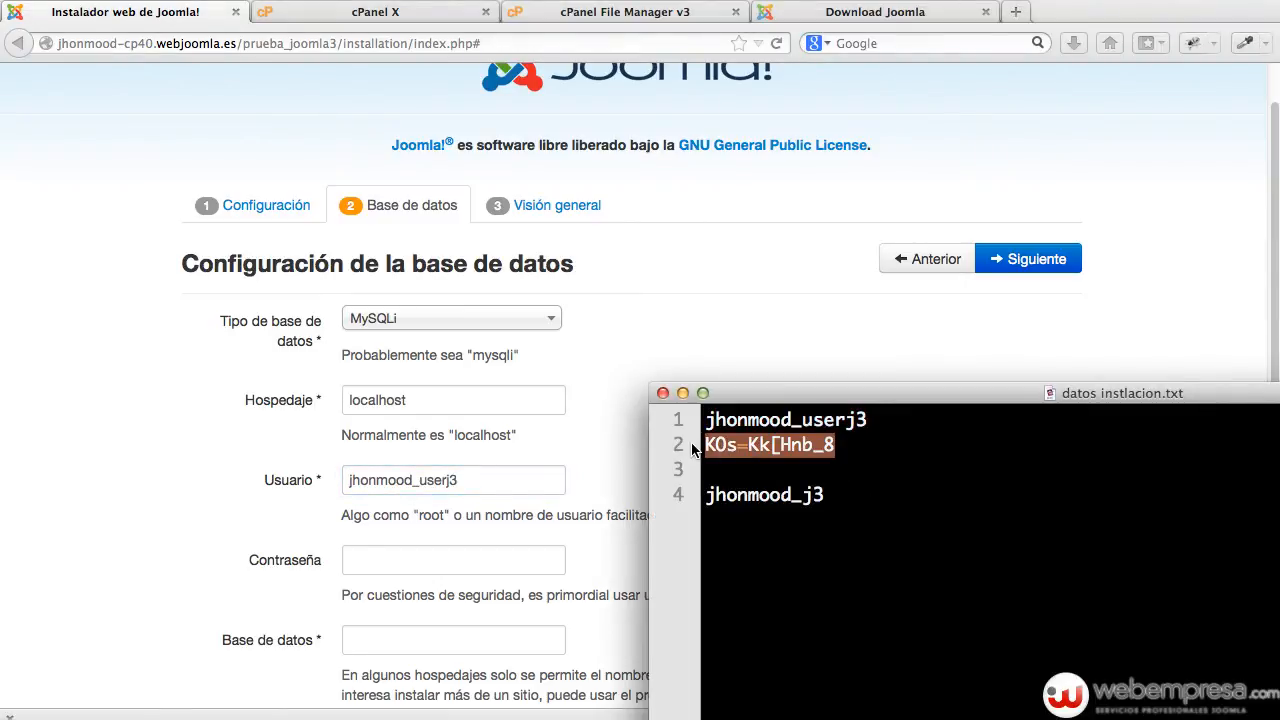
key(super+Tab)
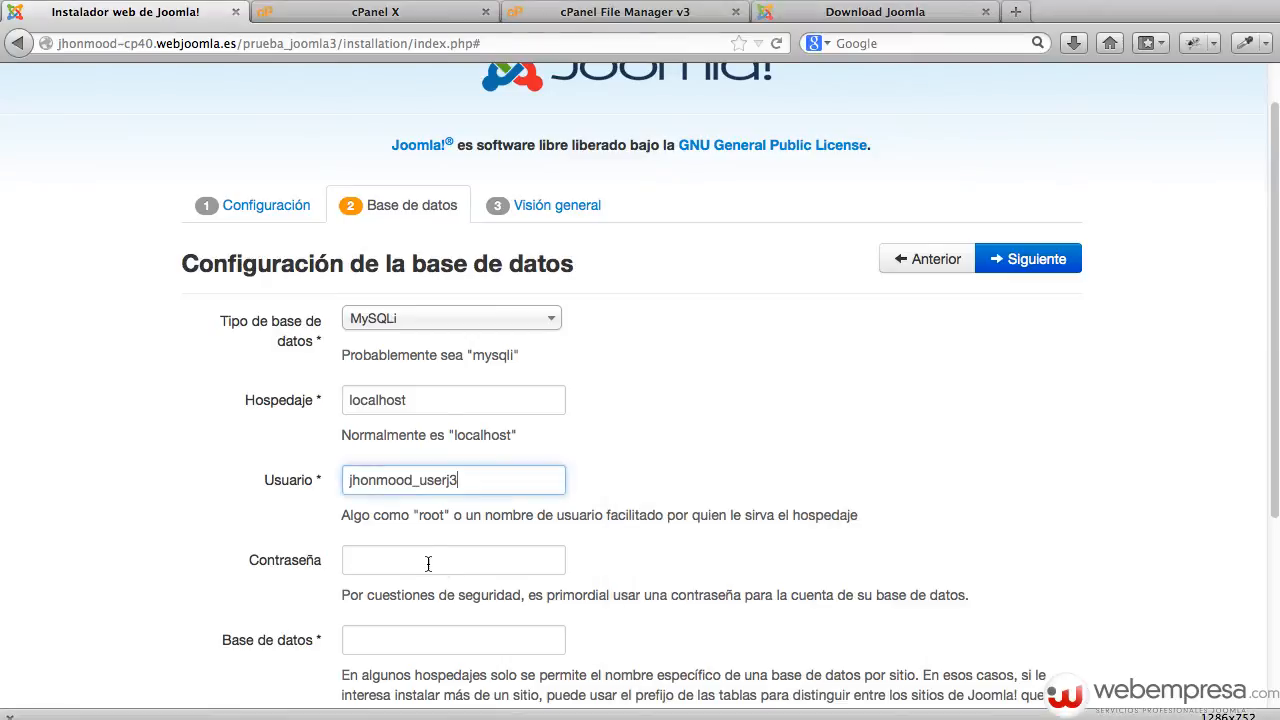
click(425, 563)
key(super+v)
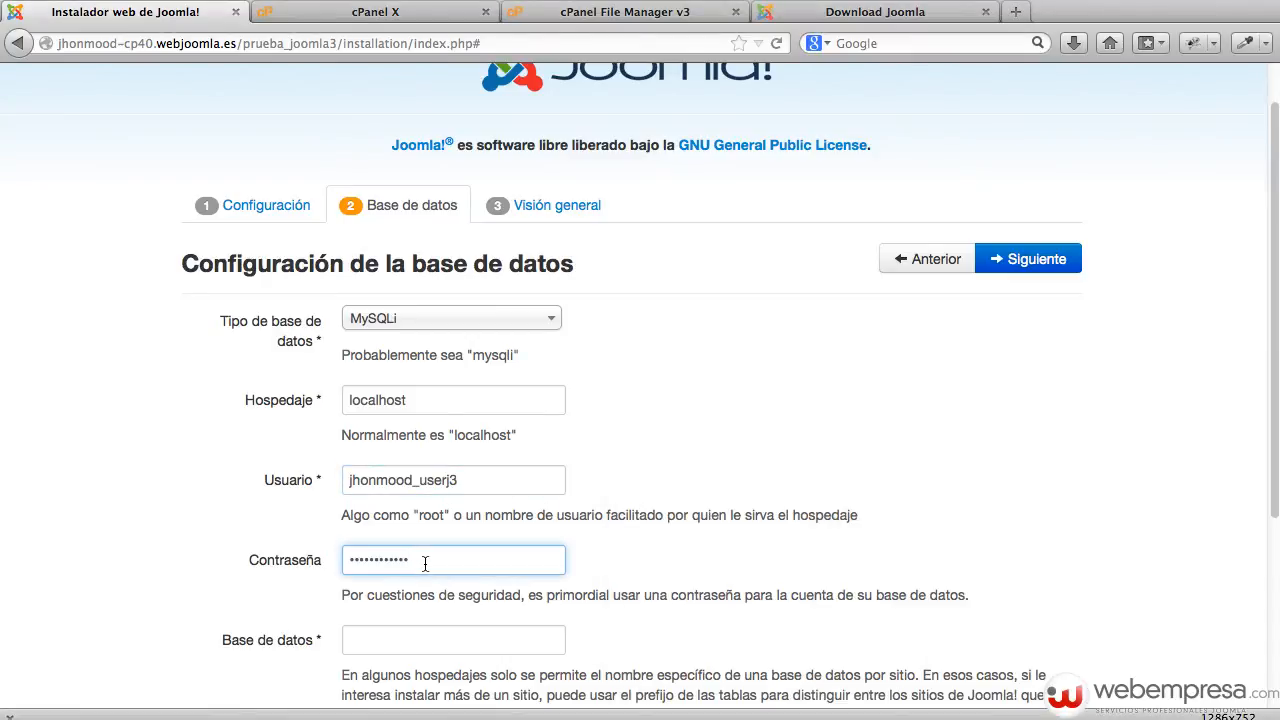
Paste the database name from the notes and keep the asrh3_ table prefix.
click(422, 630)
key(super+Tab)
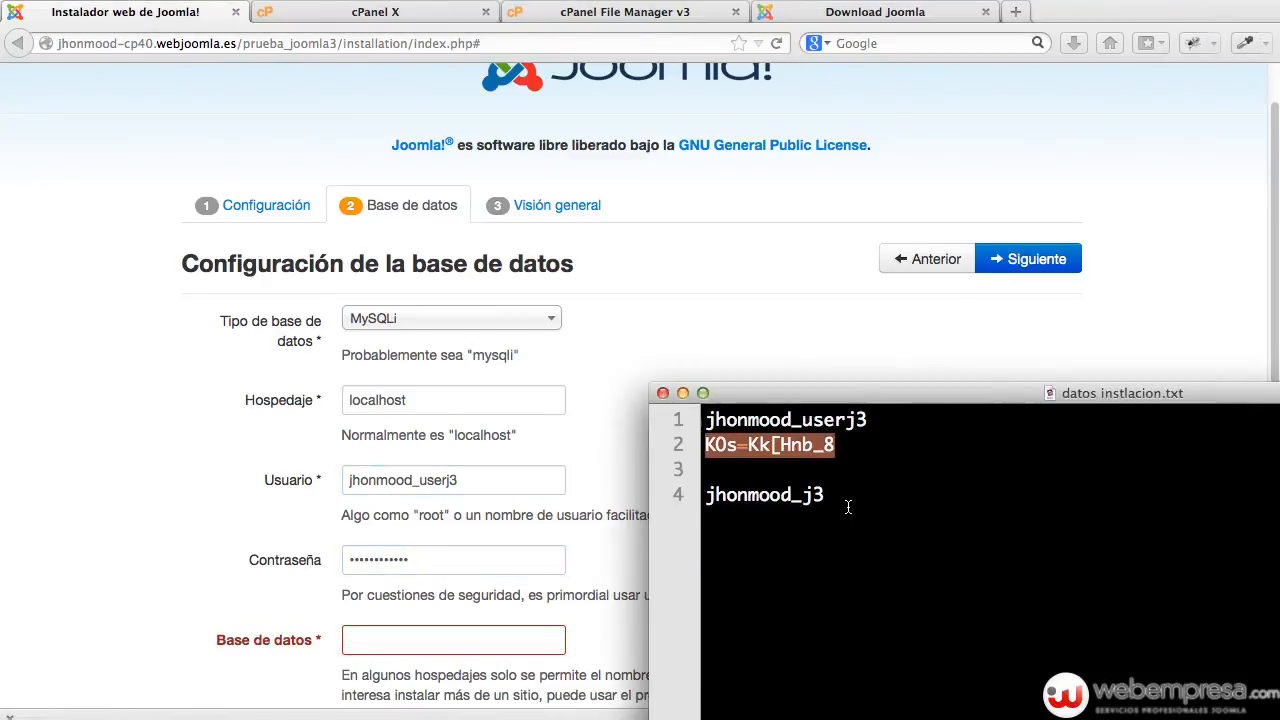
drag(801, 495, 680, 495)
key(super+c)
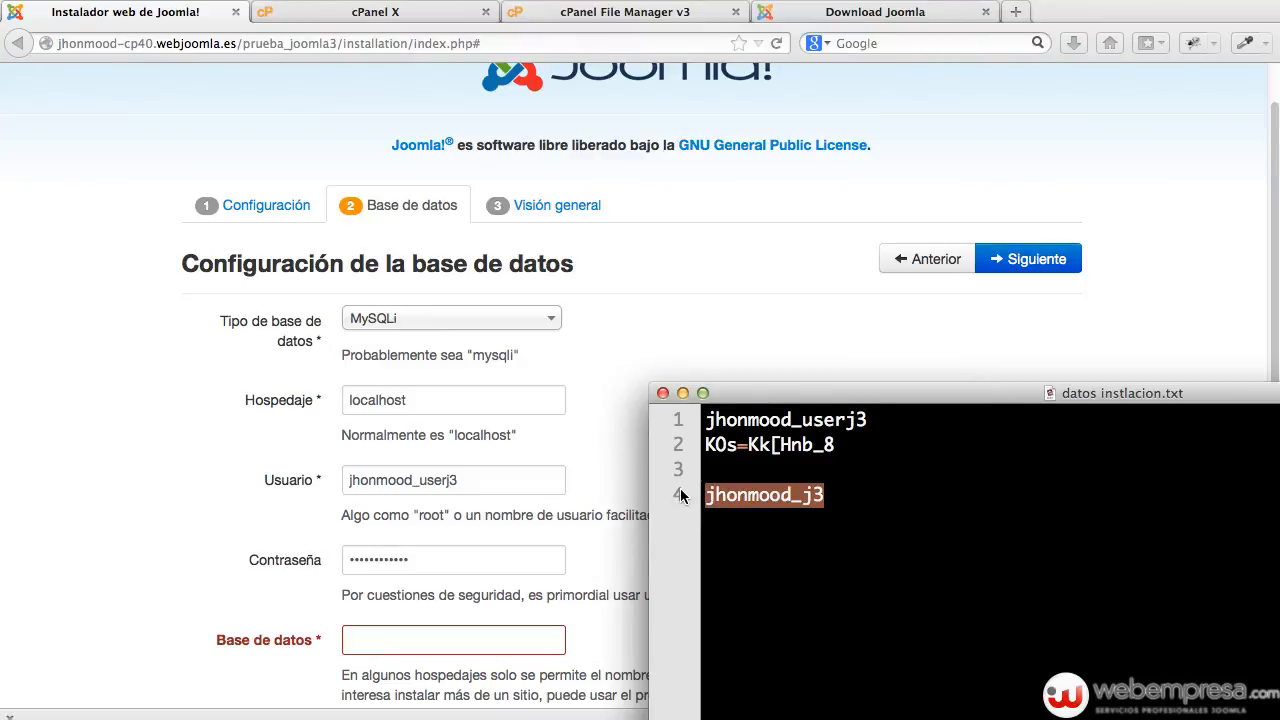
click(440, 634)
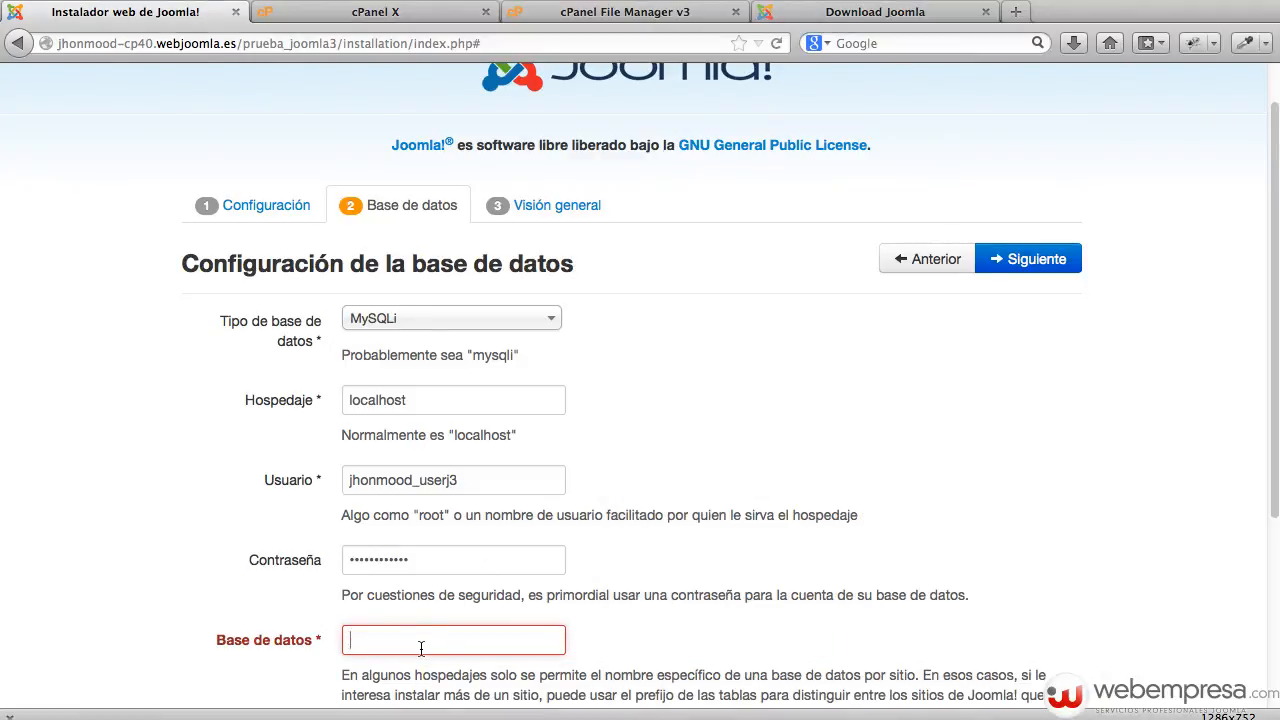
key(super+v)
scroll(795, 540, down, 4)
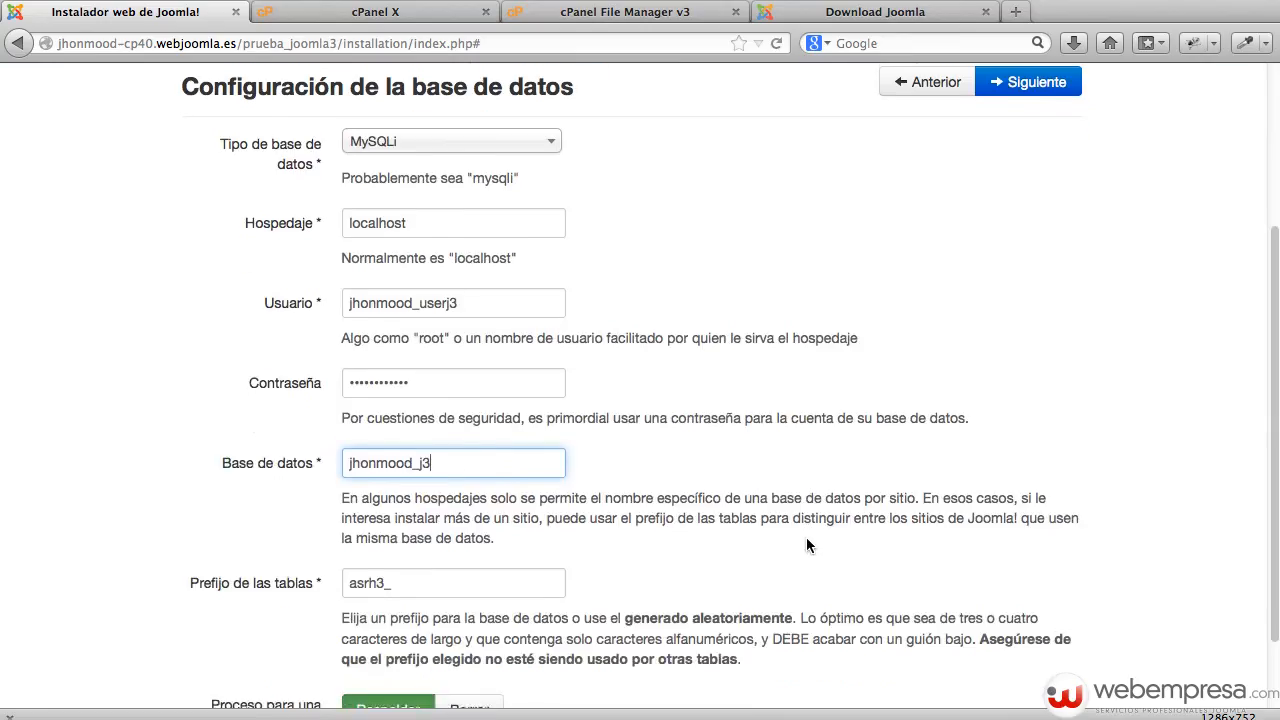
double_click(416, 558)
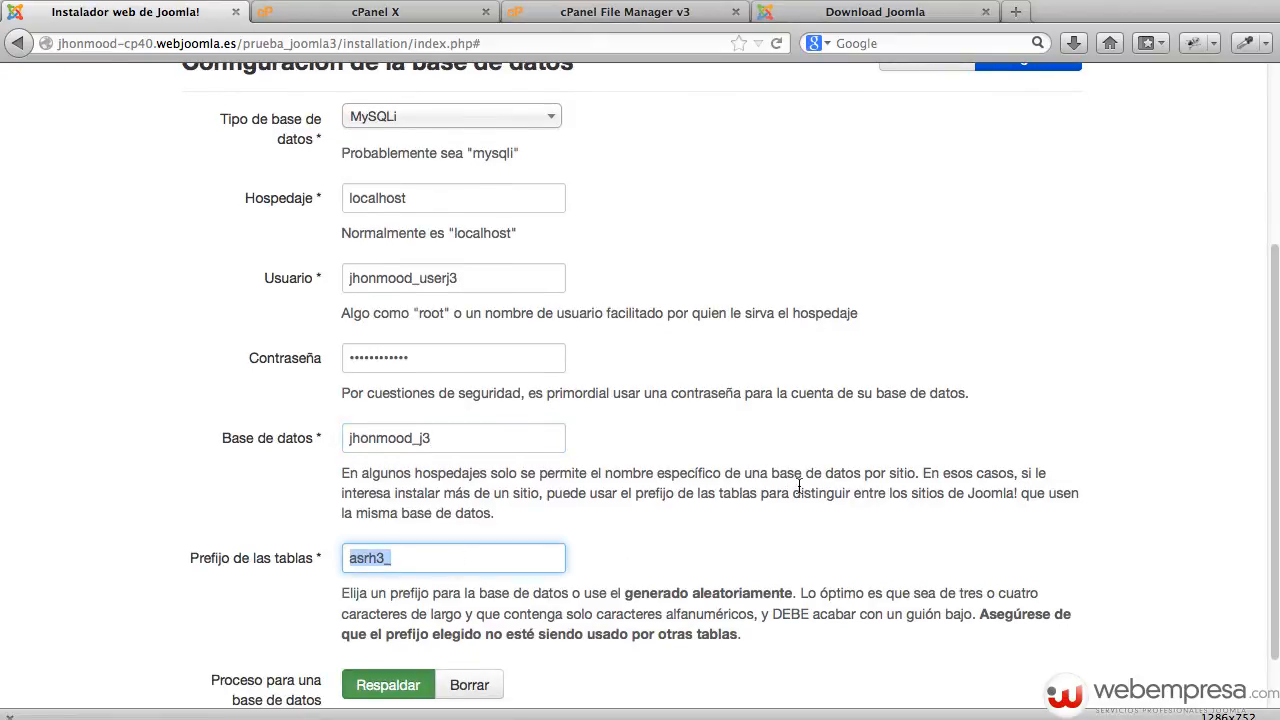
scroll(798, 486, down, 1)
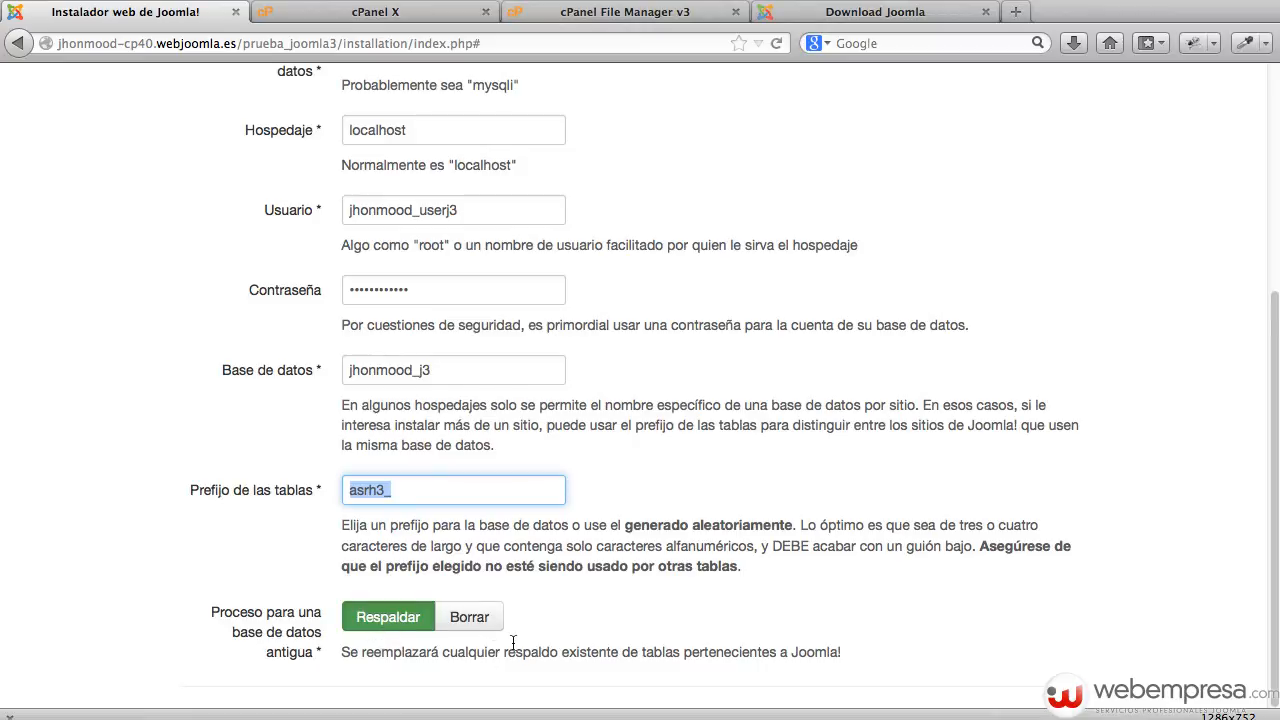
scroll(585, 560, up, 5)
scroll(585, 565, down, 2)
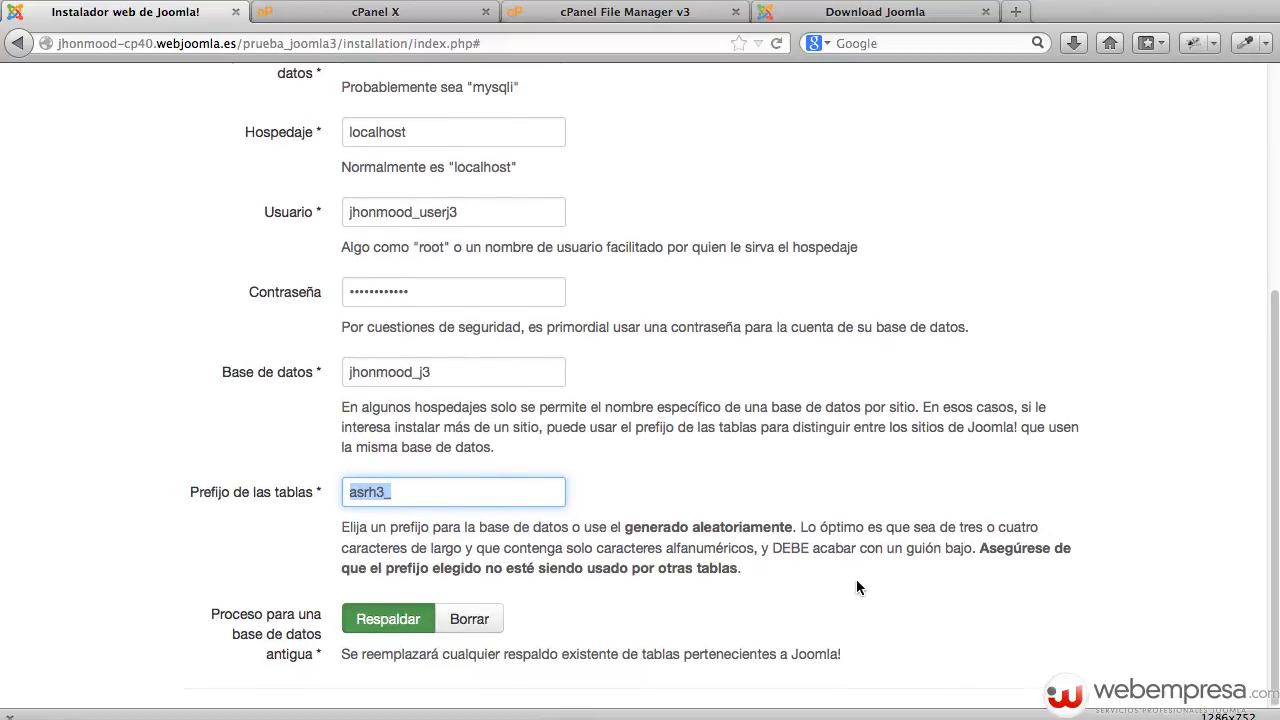
scroll(856, 585, up, 6)
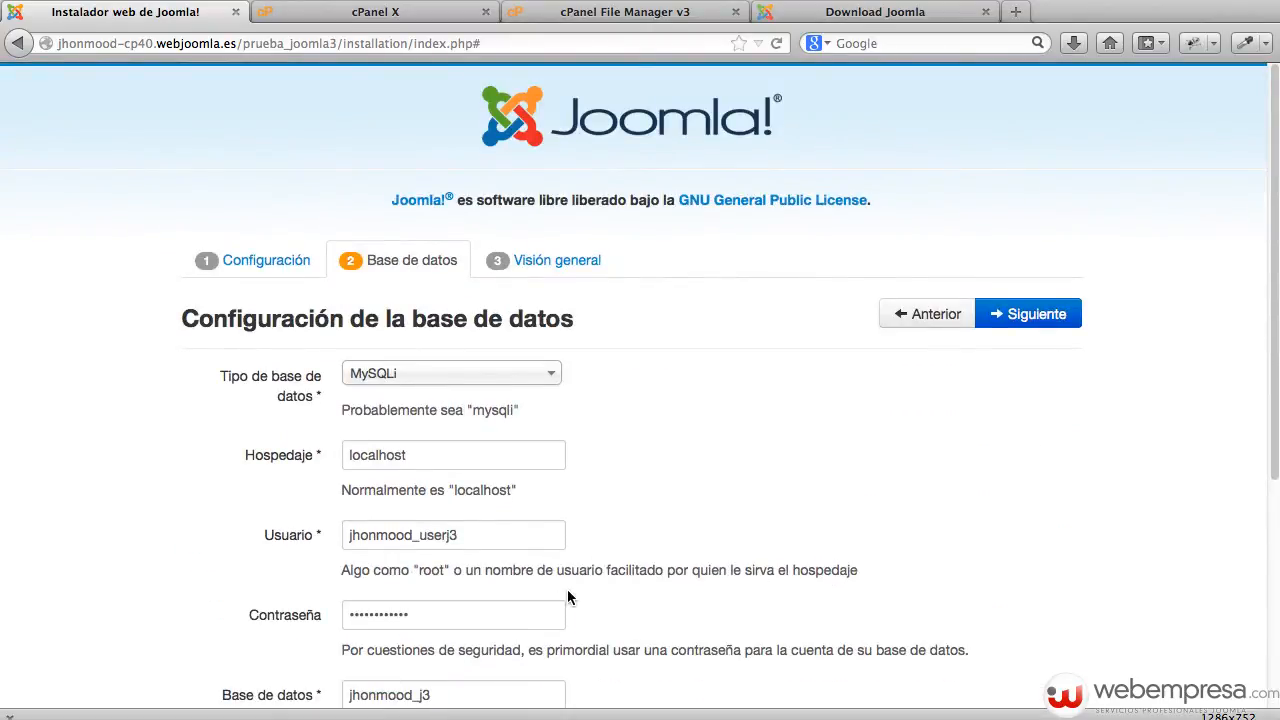
Choose 'Datos de ejemplo tipo blog en inglés (GB)', review the overview summary, and start installing.
click(1025, 318)
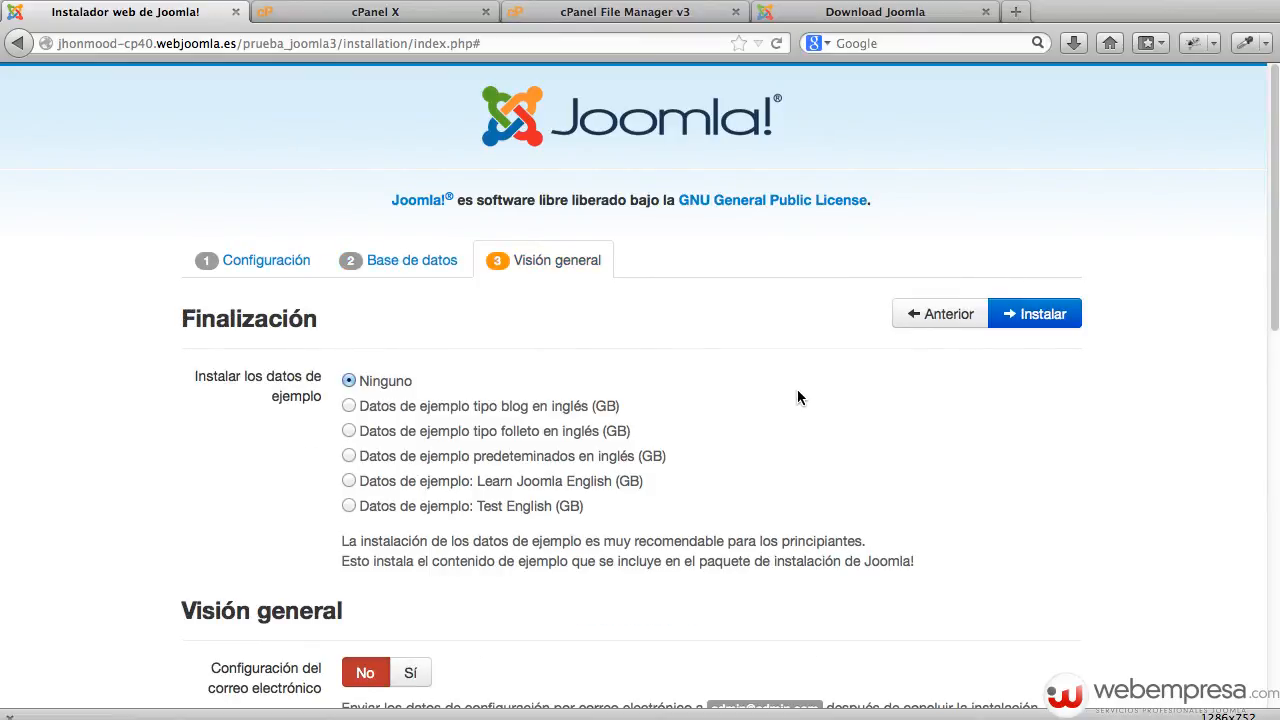
click(349, 407)
scroll(747, 411, down, 5)
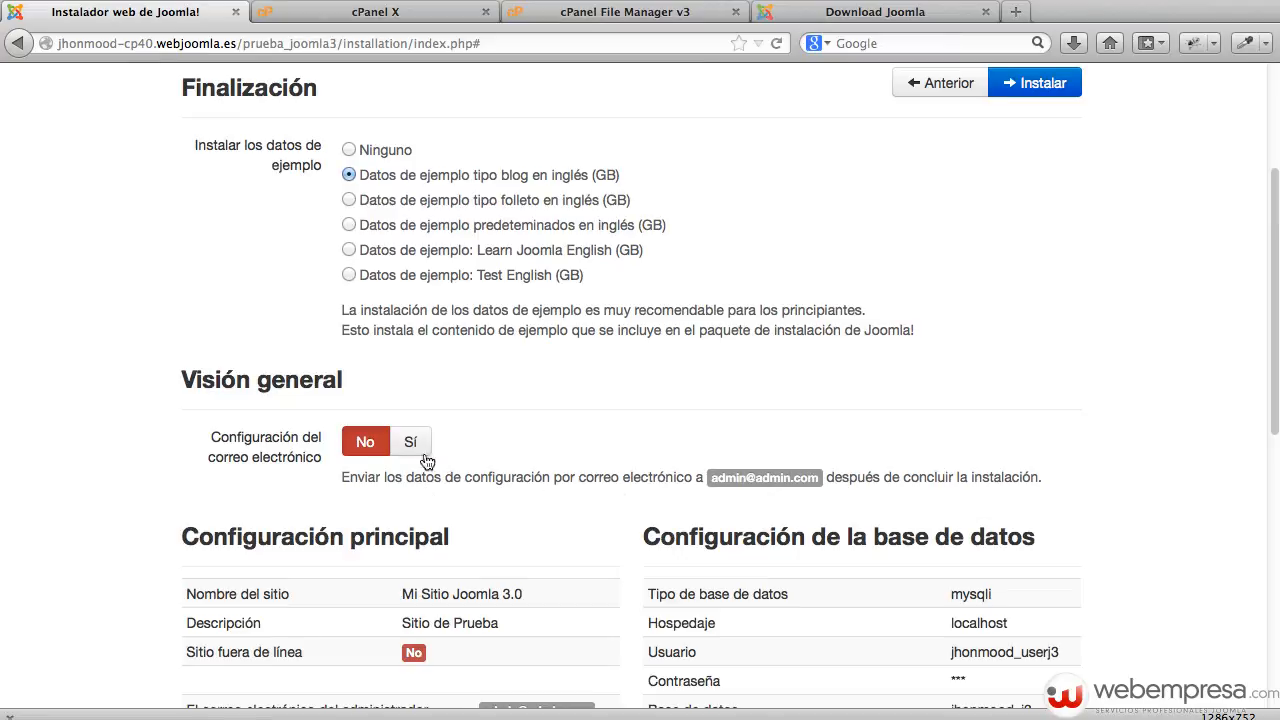
scroll(578, 452, down, 2)
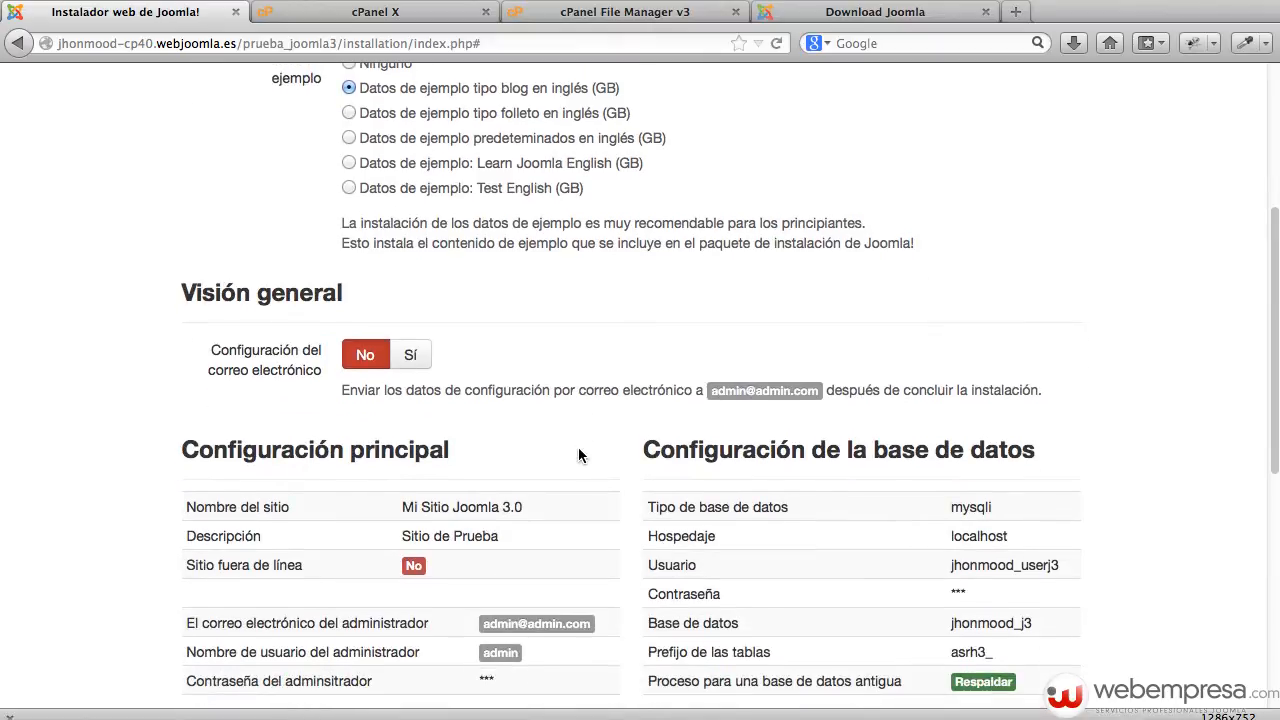
scroll(578, 455, down, 5)
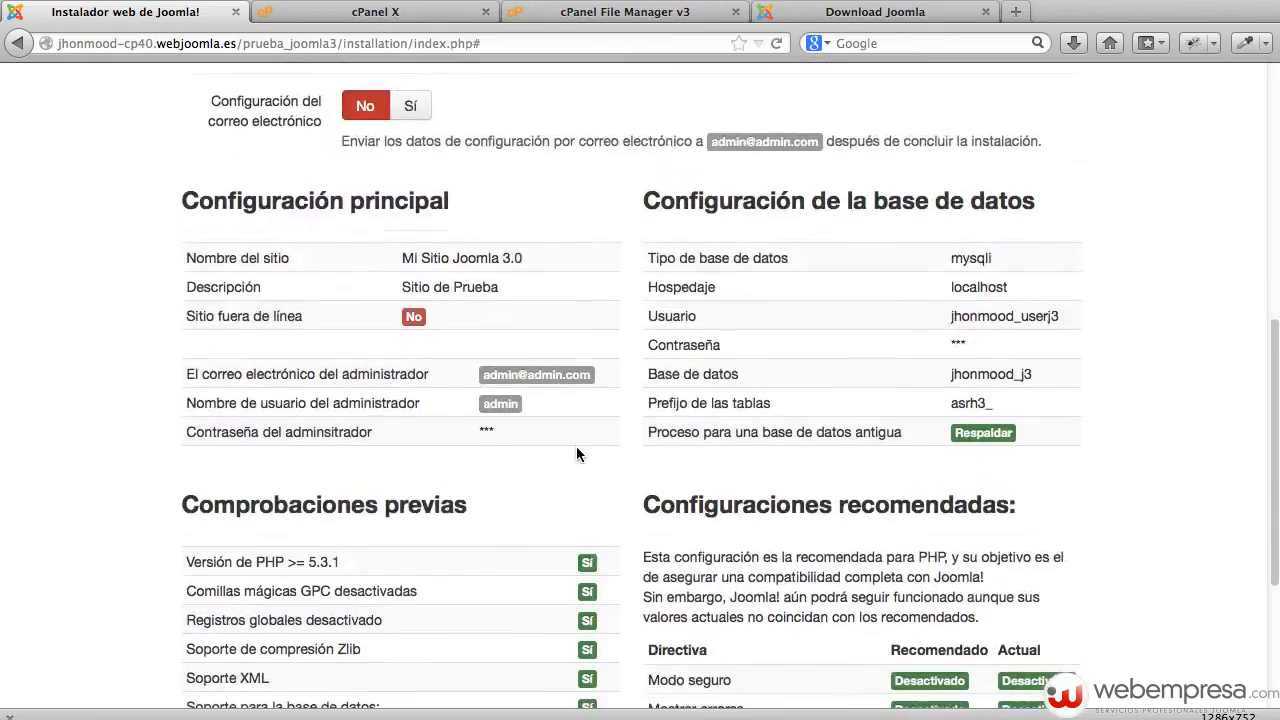
scroll(576, 454, down, 1)
scroll(576, 455, down, 5)
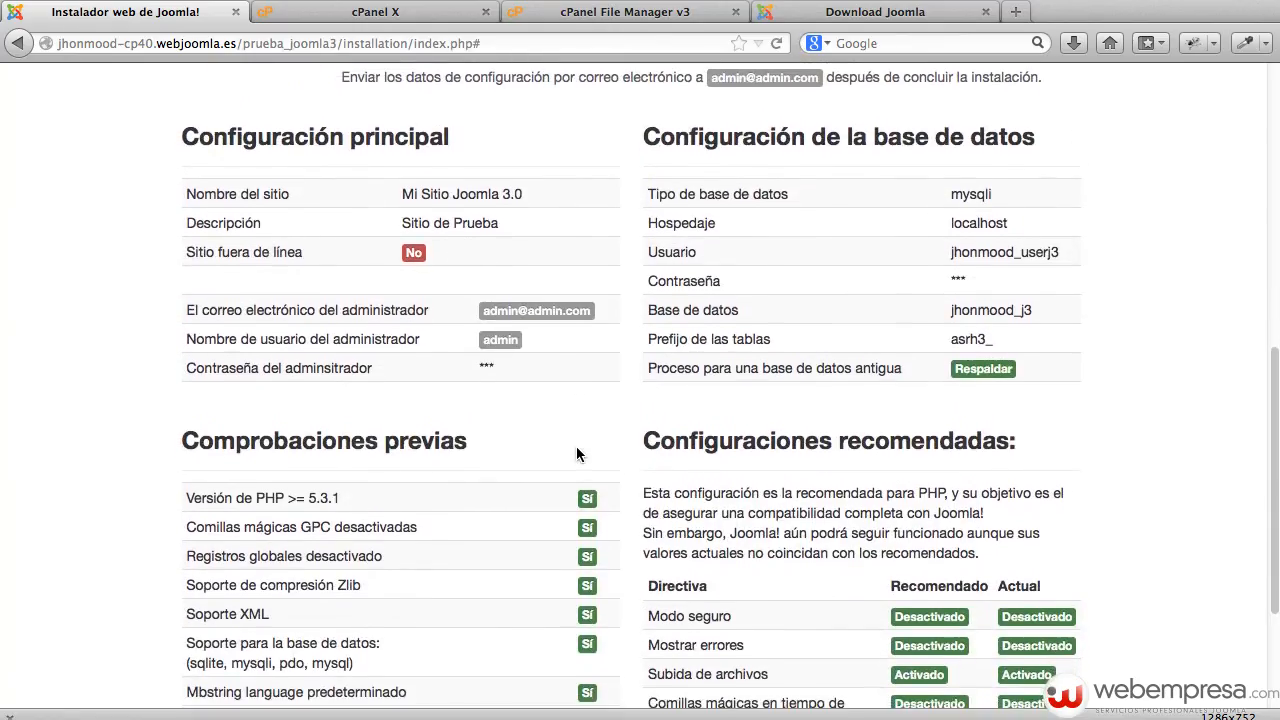
scroll(576, 455, up, 6)
scroll(575, 446, up, 10)
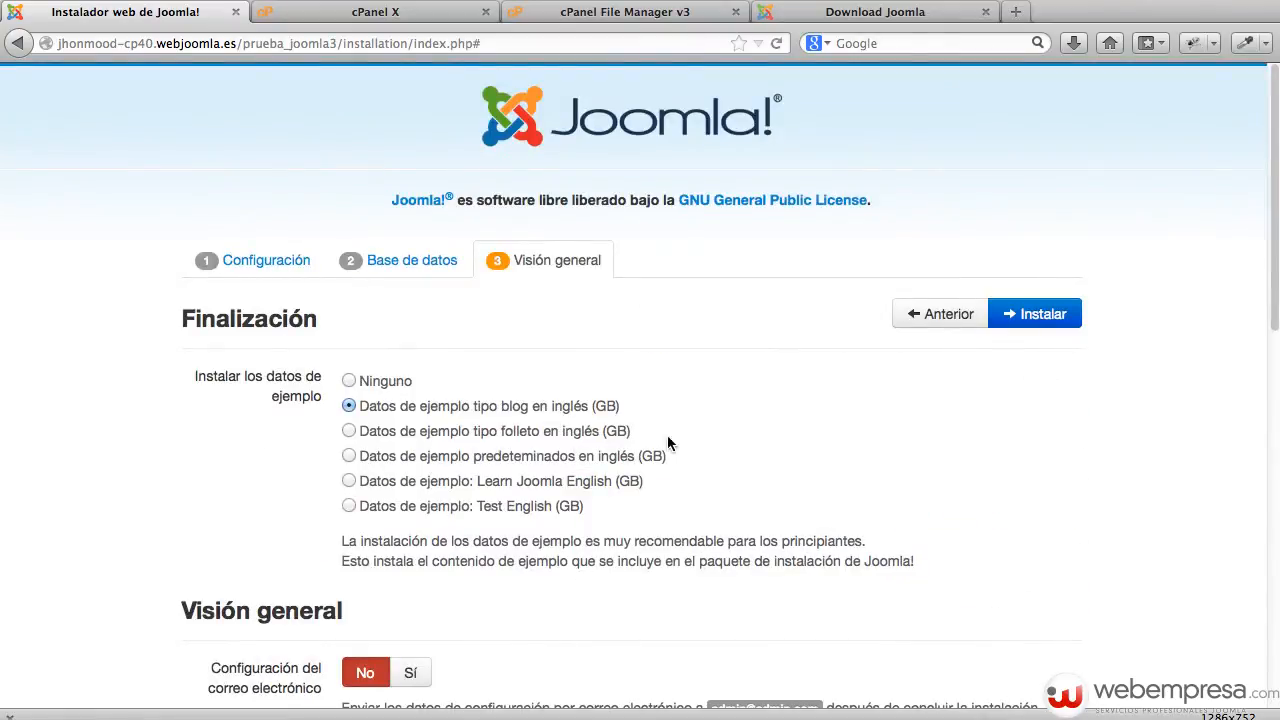
click(1076, 313)
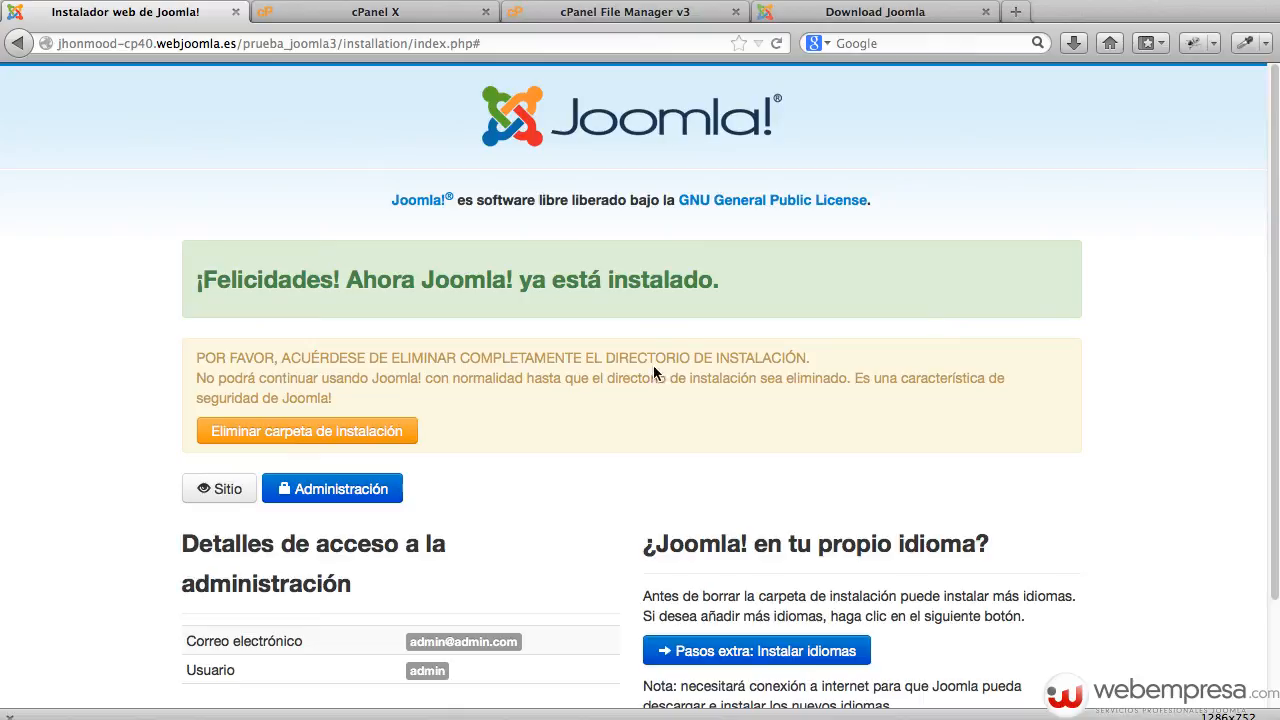
Remove the installation folder with 'Eliminar carpeta de instalación' on the congratulations page.
click(341, 436)
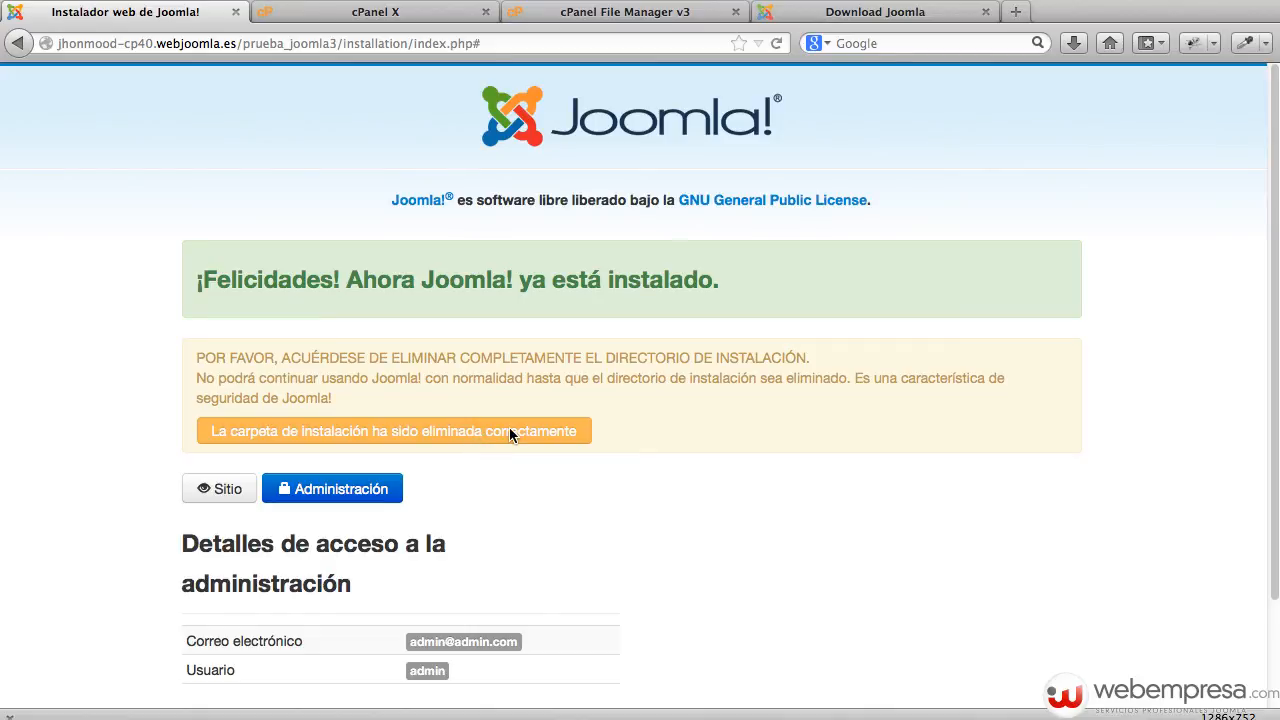
scroll(510, 430, down, 2)
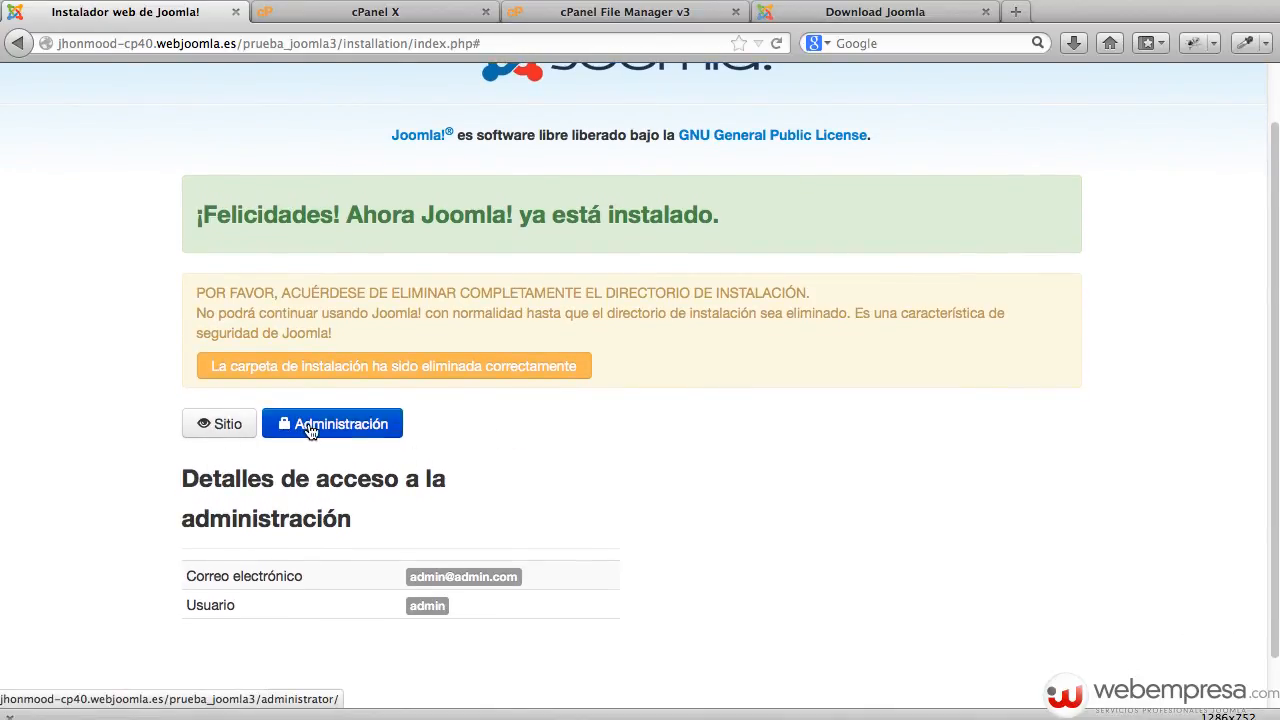
Open the 'Mi Sitio Joomla 3.0' front end and browse its sample blog posts.
click(228, 428)
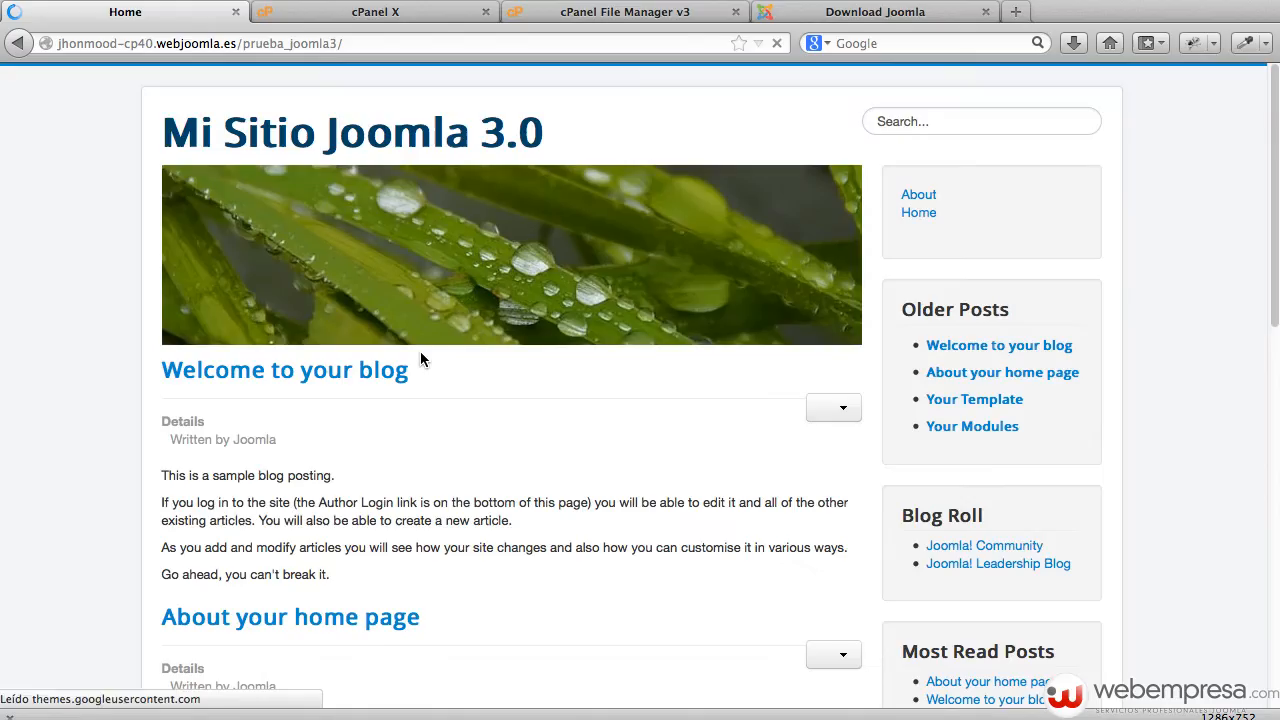
scroll(443, 437, down, 10)
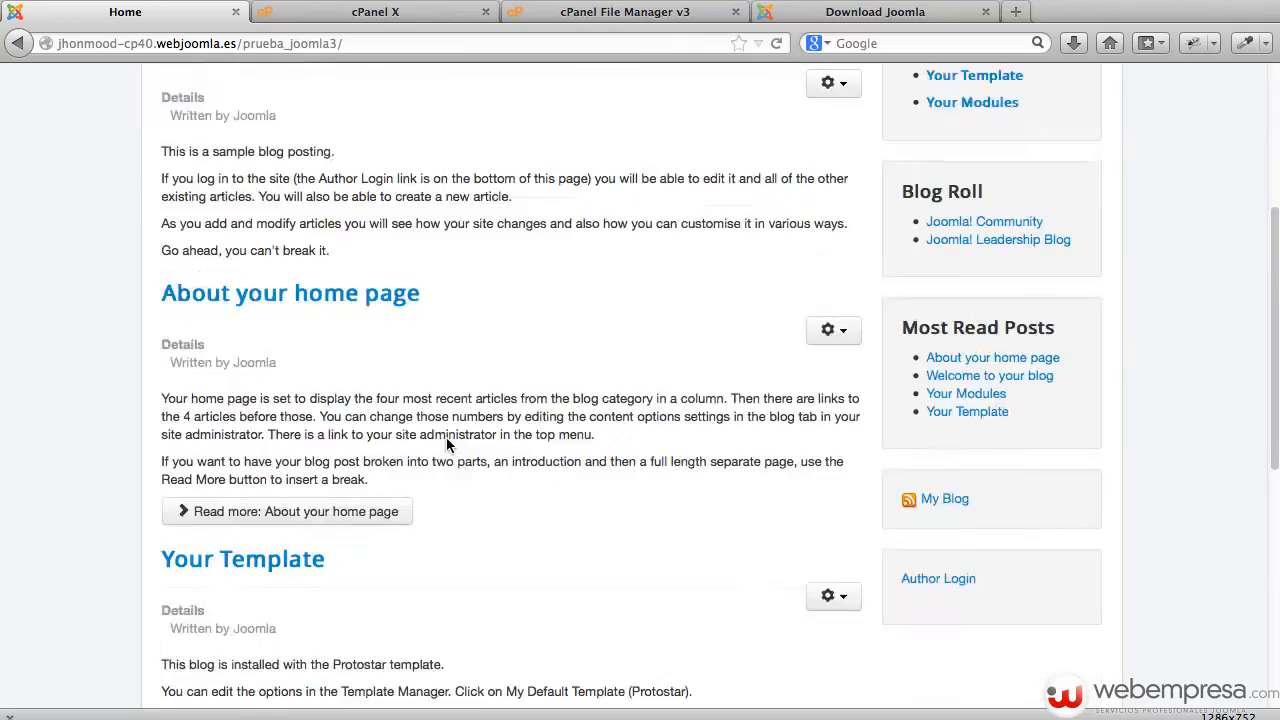
scroll(447, 442, down, 5)
scroll(447, 442, up, 15)
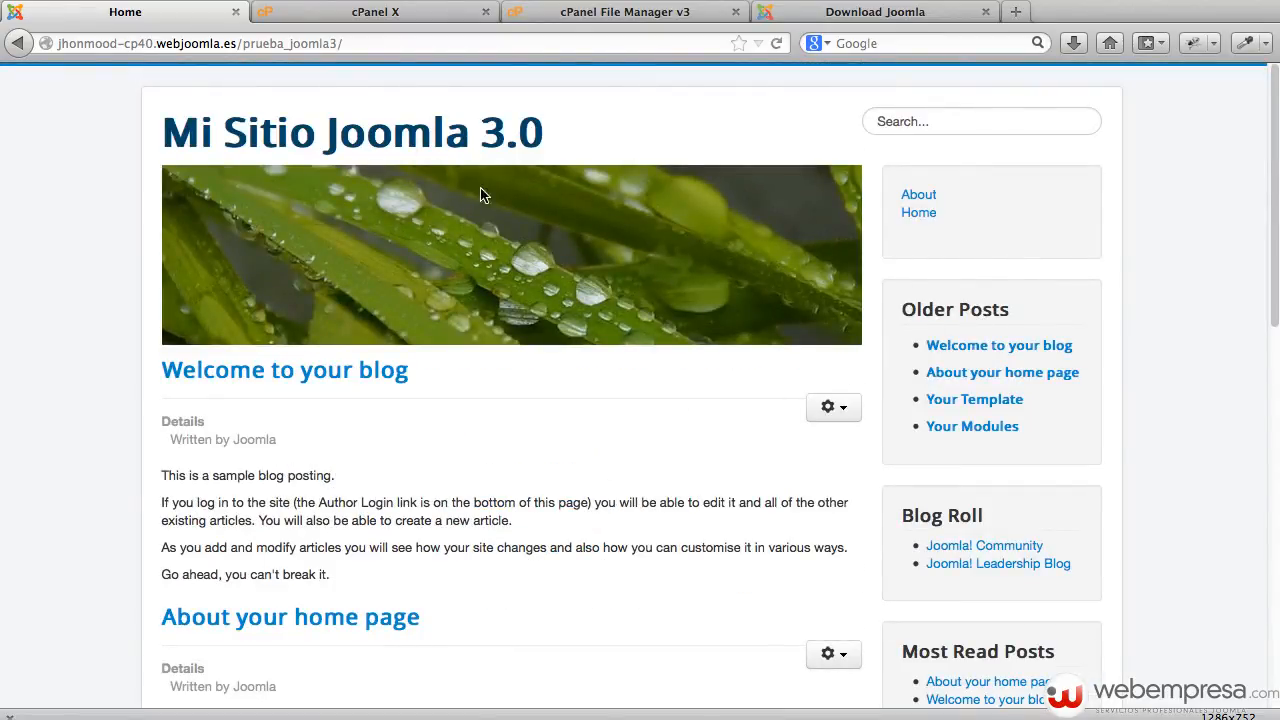
click(364, 43)
click(376, 43)
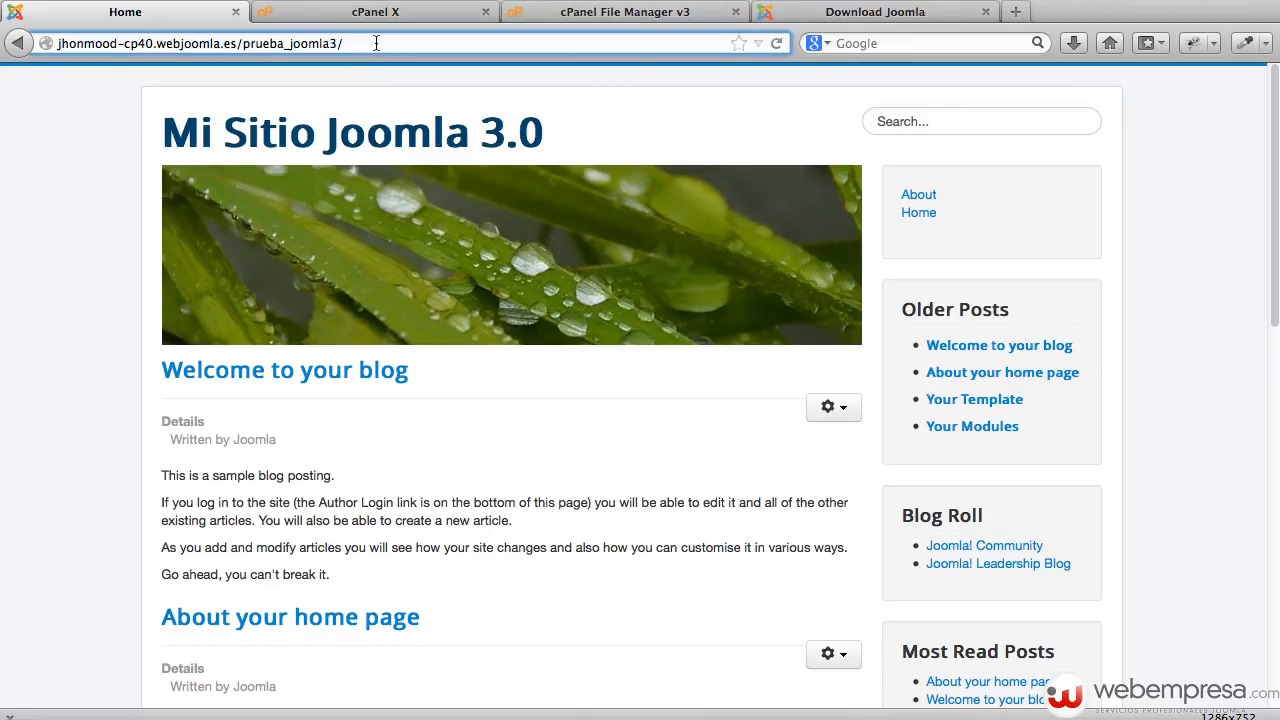
Open prueba_joomla3/administrator and log in with the administrator username and password.
text(administrator)
key(Return)
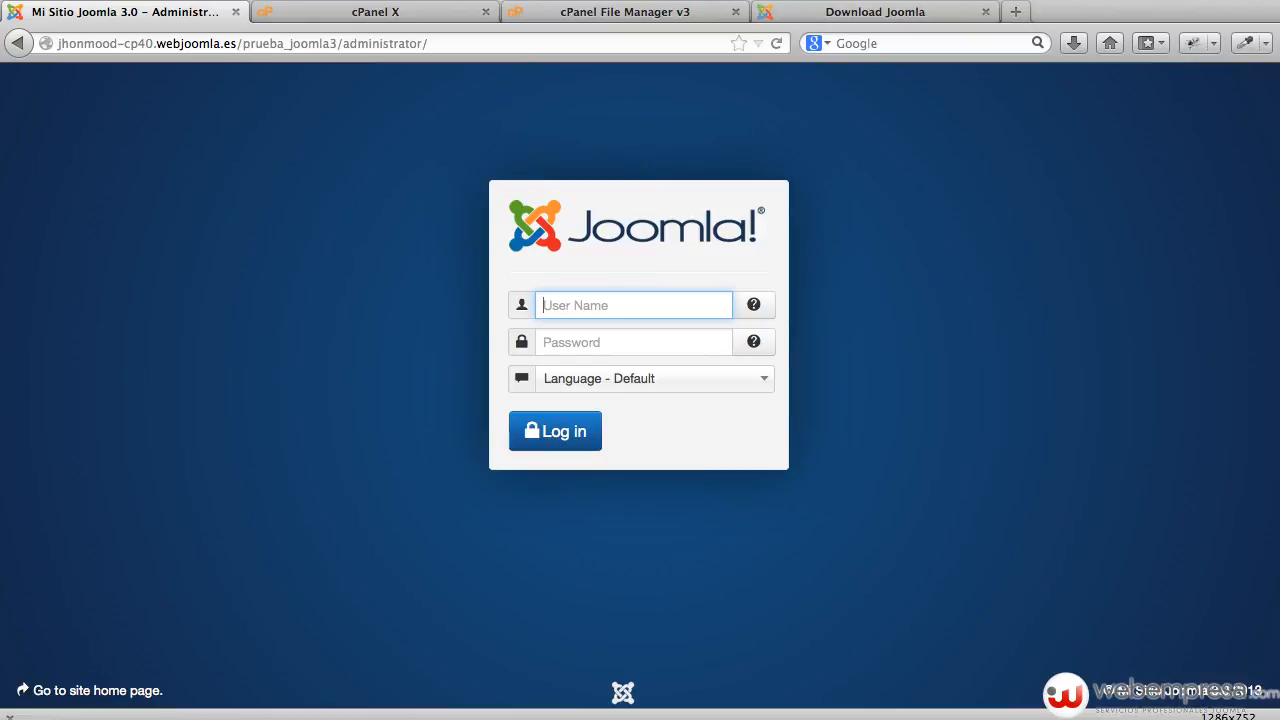
text(admin)
key(Tab)
text(ad)
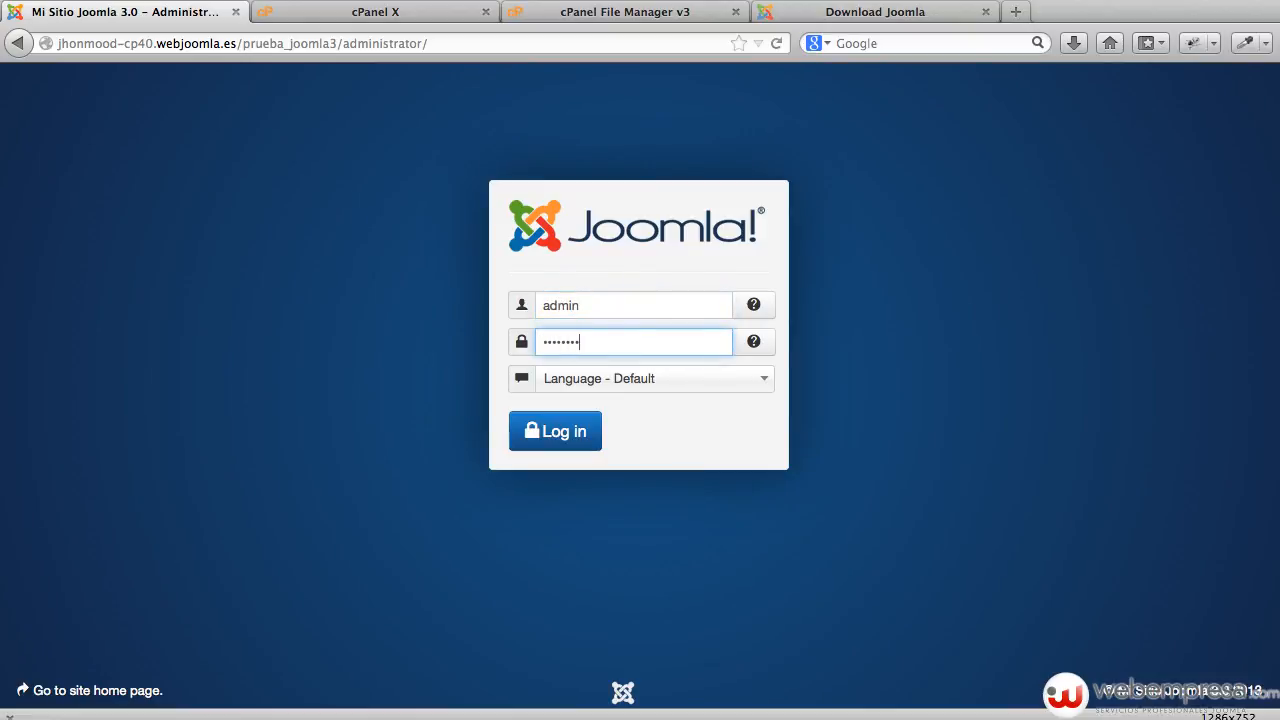
key(Return)
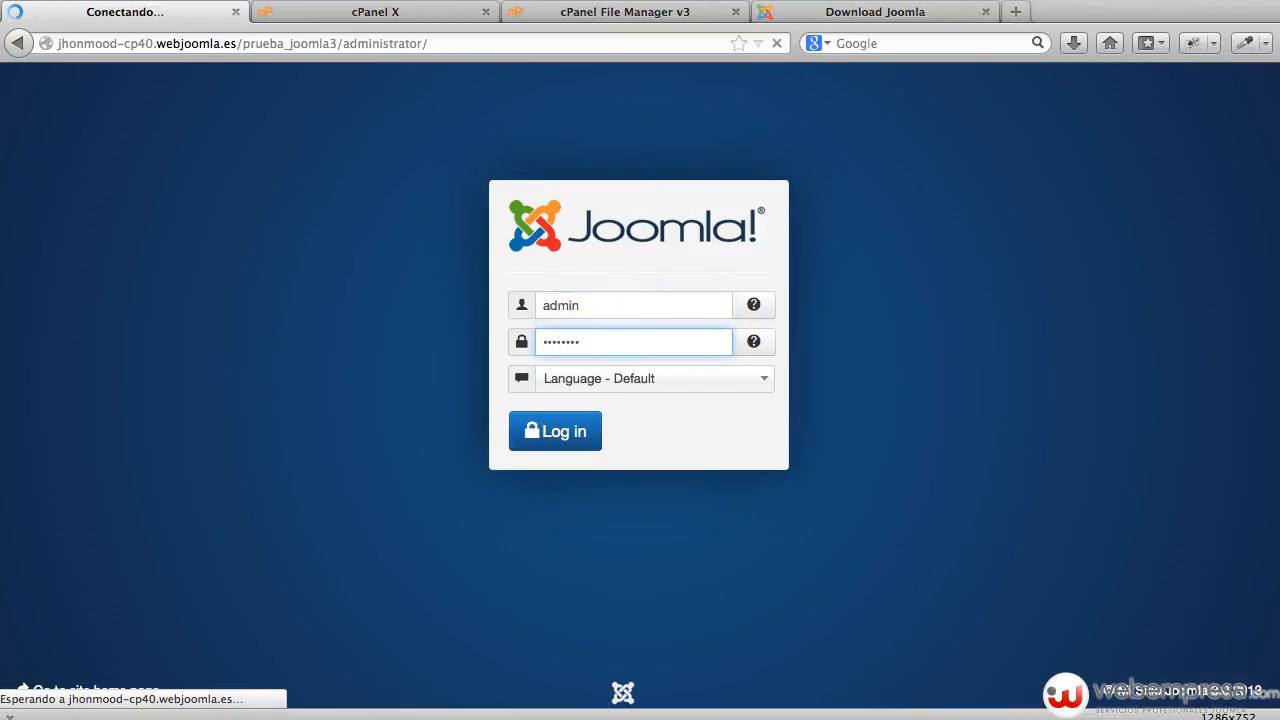